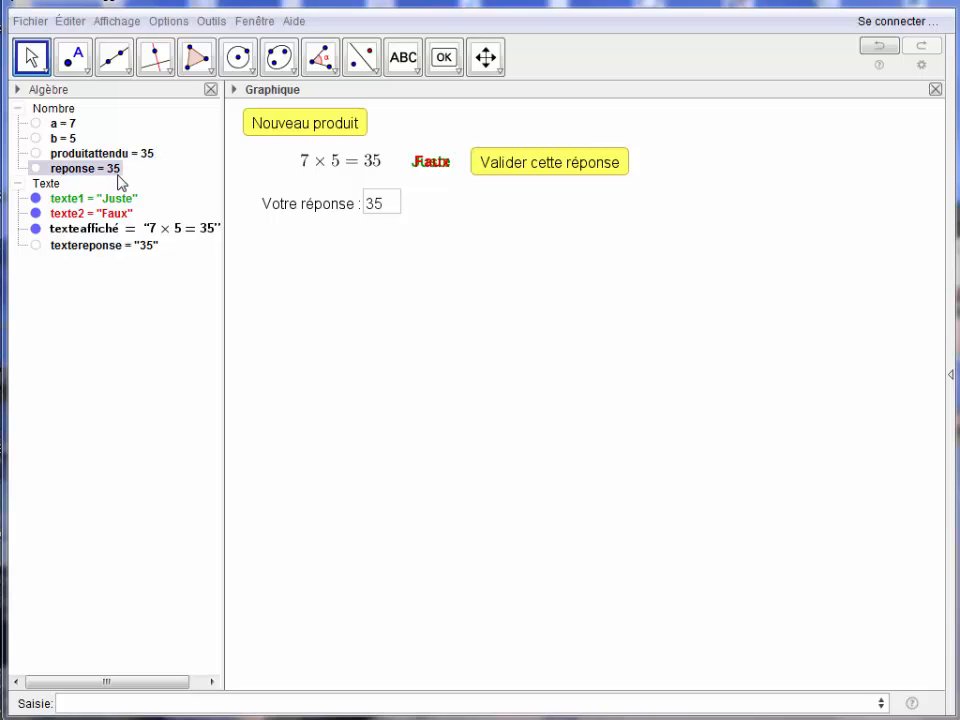
Generate a new product and examine the click script of the "Nouveau produit" button.
{"action": "left_click", "coordinate": [288, 135]}
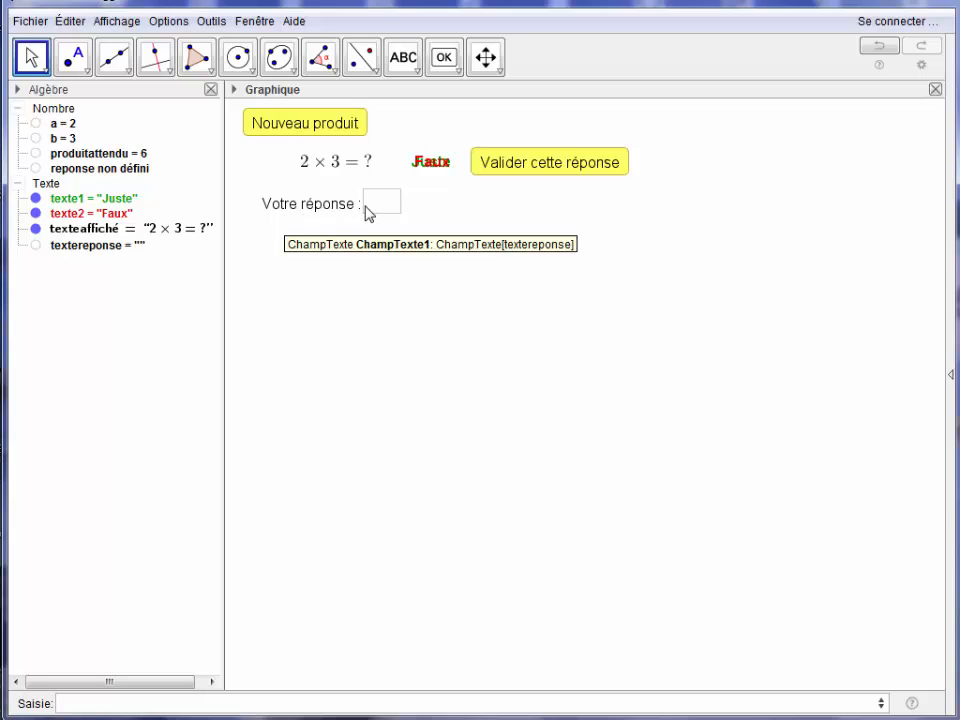
{"action": "right_click", "coordinate": [341, 131]}
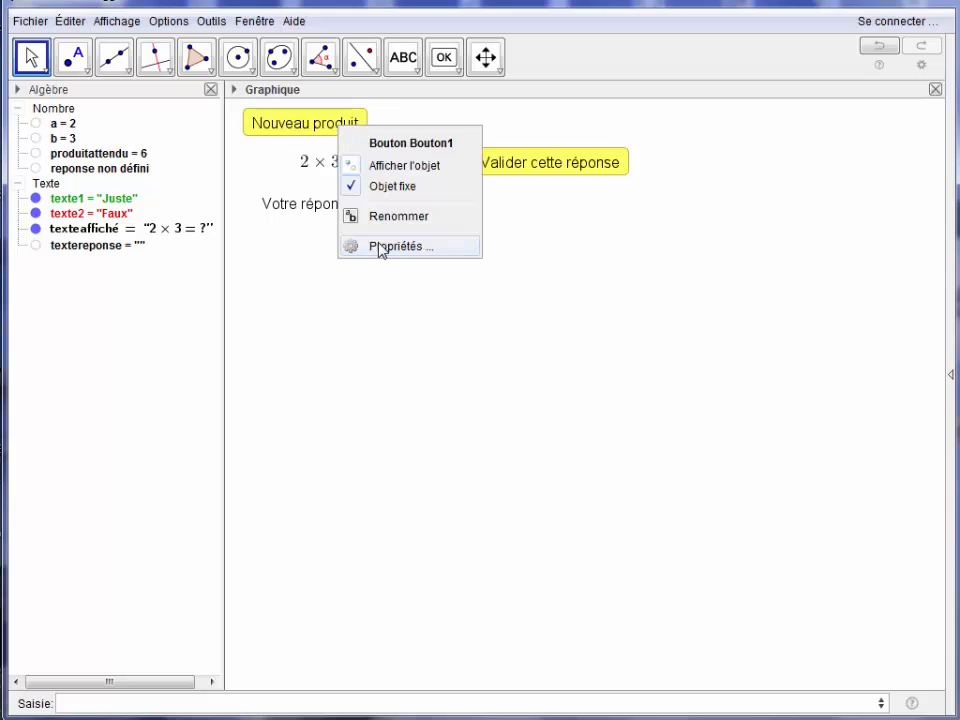
{"action": "left_click", "coordinate": [396, 246]}
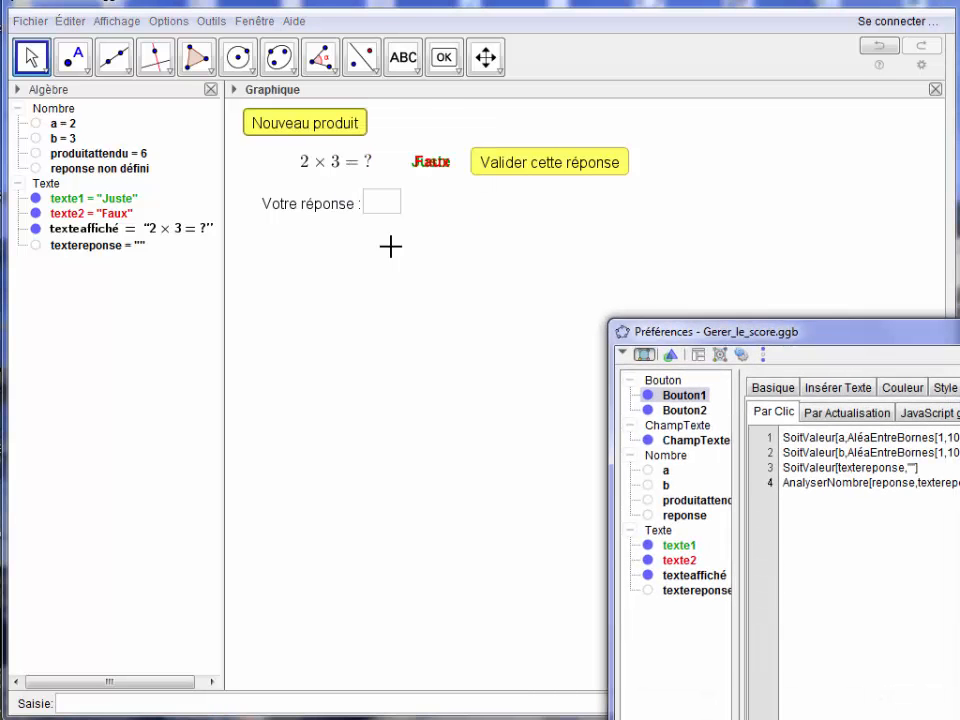
{"action": "left_click_drag", "start_coordinate": [820, 334], "coordinate": [440, 224]}
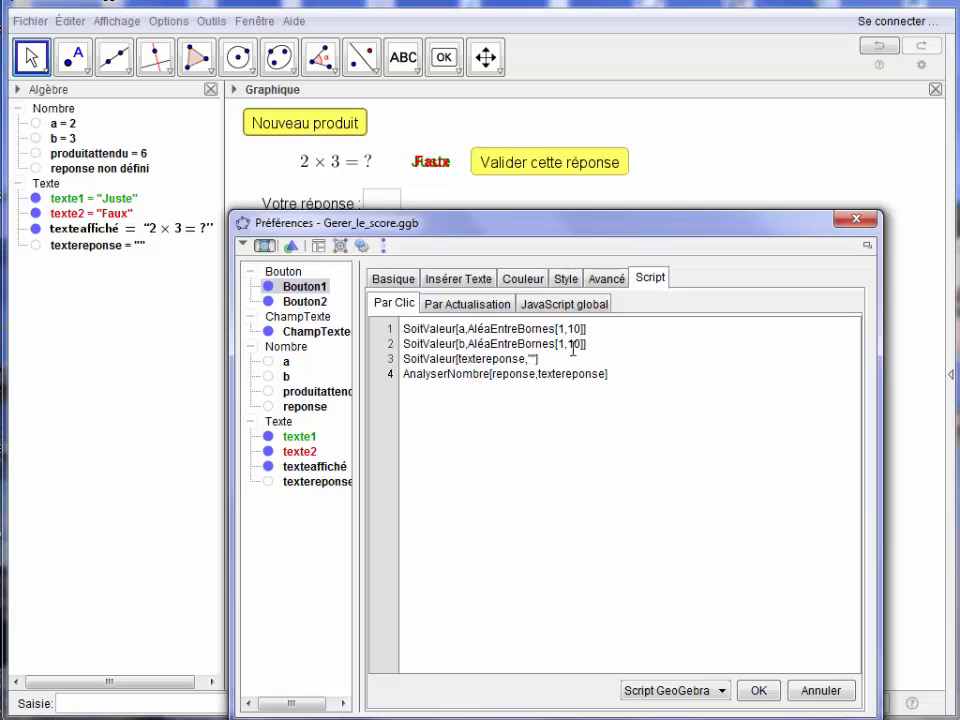
{"action": "left_click", "coordinate": [543, 359]}
{"action": "left_click_drag", "start_coordinate": [516, 229], "coordinate": [465, 334]}
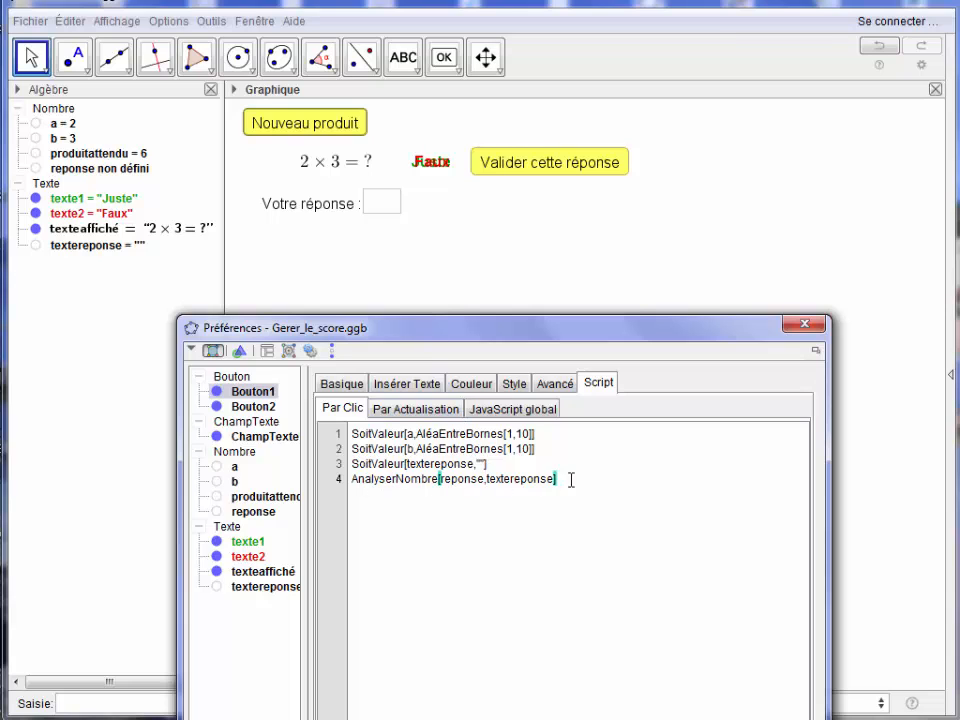
{"action": "left_click", "coordinate": [131, 170]}
{"action": "left_click", "coordinate": [123, 172]}
{"action": "left_click", "coordinate": [804, 325]}
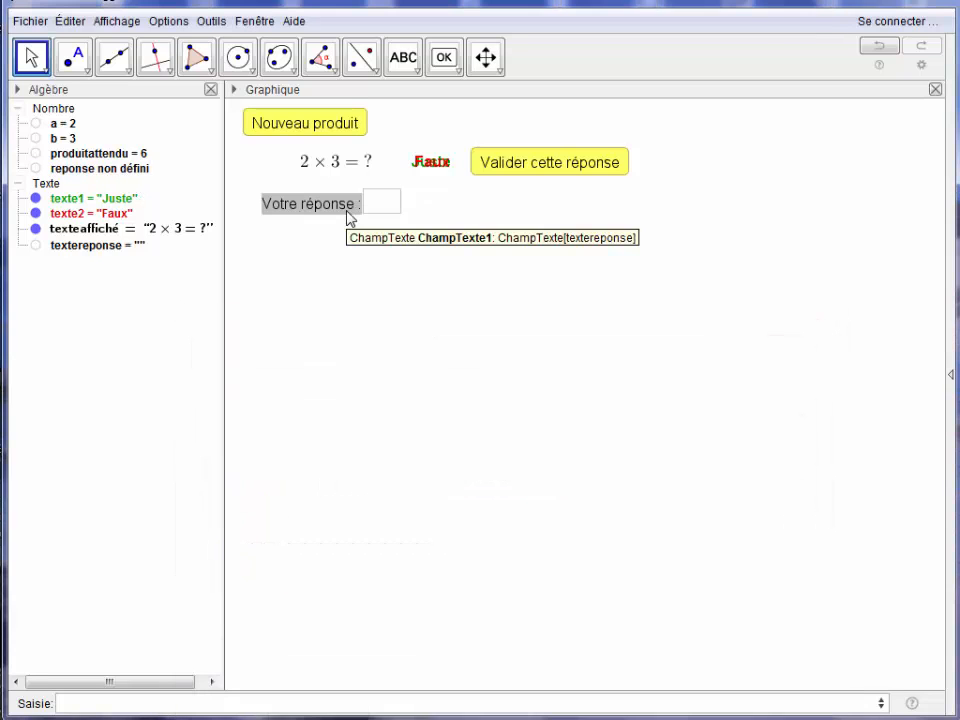
Examine the click script of the "Votre réponse" input field and the arguments of its AnalyserNombre command.
{"action": "right_click", "coordinate": [349, 217]}
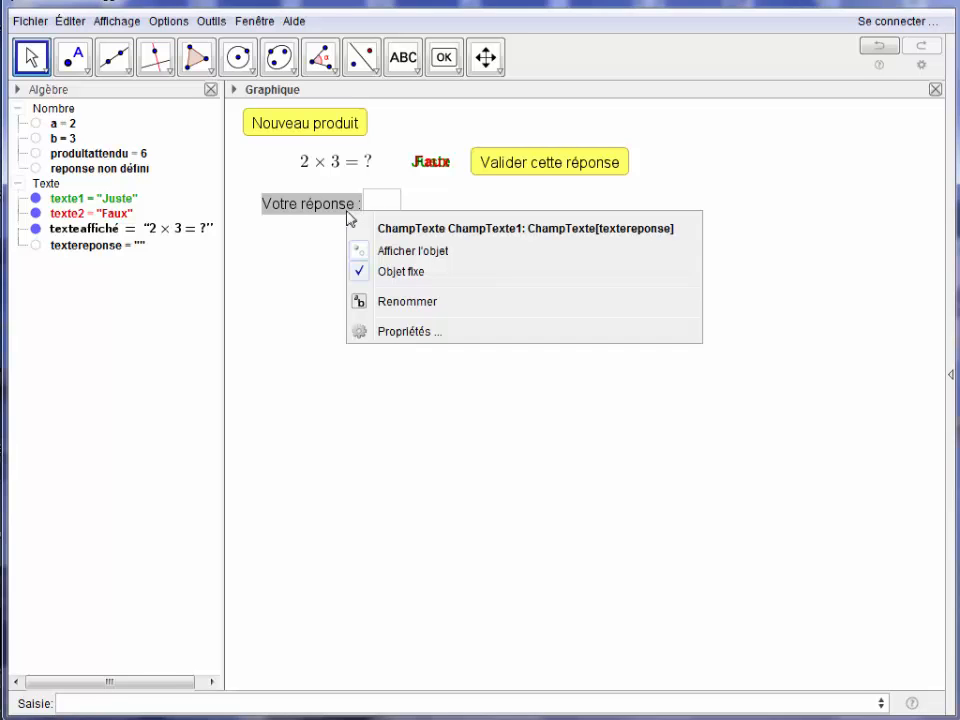
{"action": "left_click", "coordinate": [383, 331]}
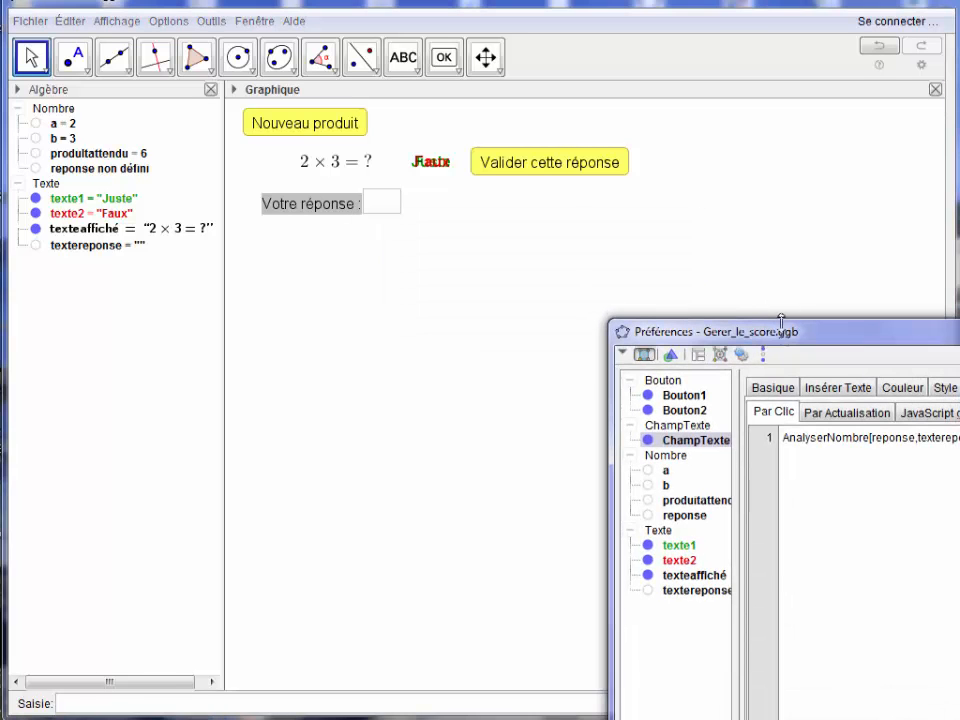
{"action": "left_click_drag", "start_coordinate": [781, 320], "coordinate": [460, 255]}
{"action": "left_click", "coordinate": [496, 359]}
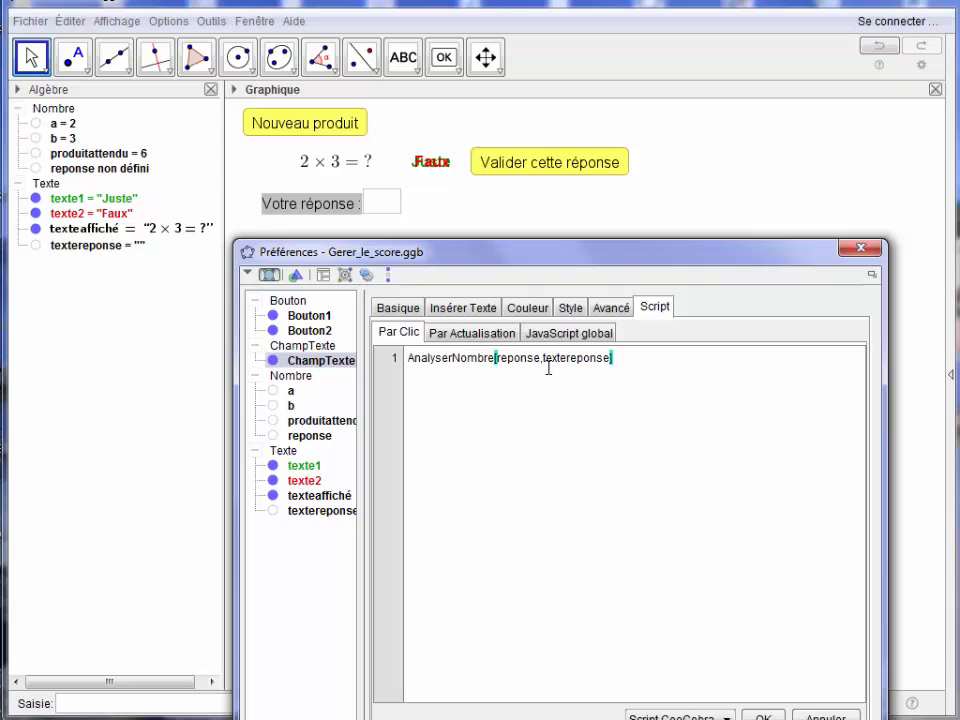
{"action": "left_click", "coordinate": [546, 364]}
{"action": "left_click_drag", "start_coordinate": [546, 360], "coordinate": [609, 359]}
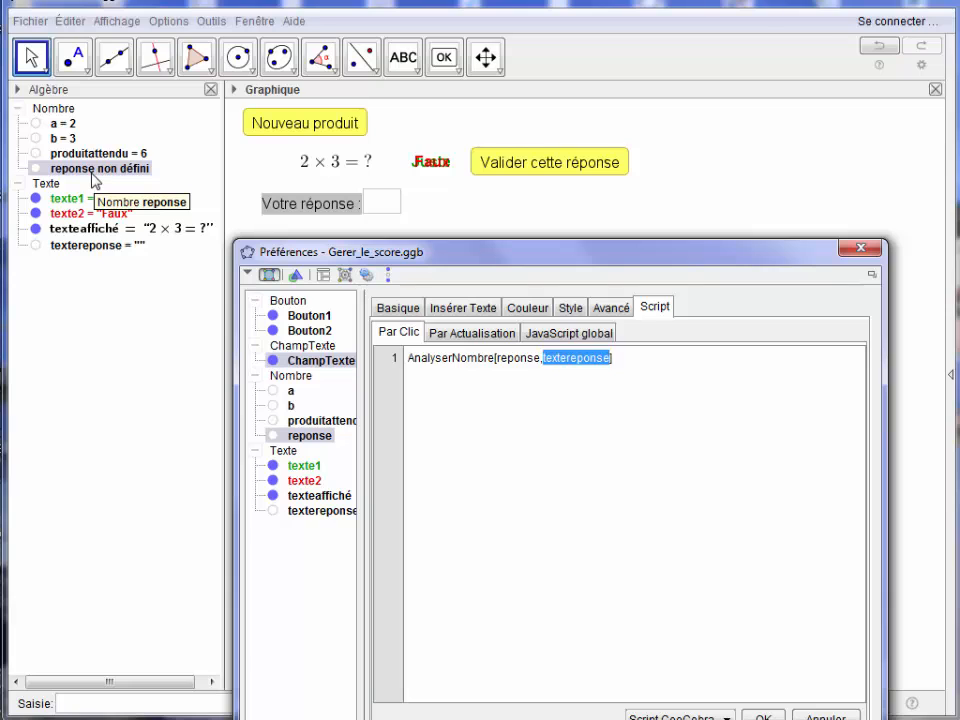
{"action": "left_click", "coordinate": [862, 250]}
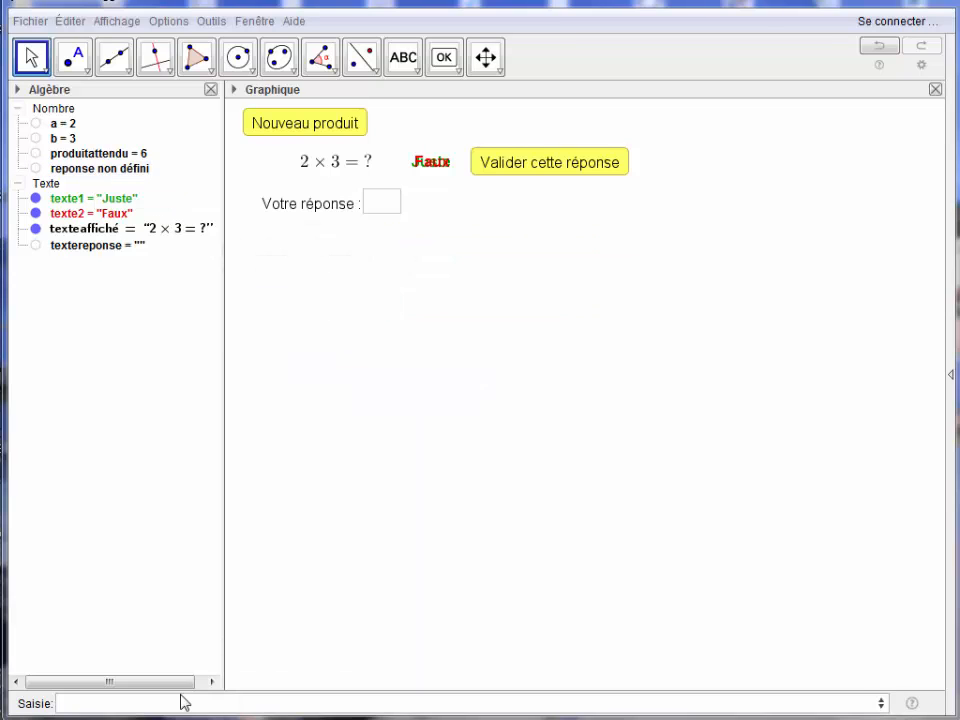
Create the Boolean reponsejuste that tests equality with the definition reponsejuste=produitattendu≟reponse.
{"action": "left_click", "coordinate": [165, 701]}
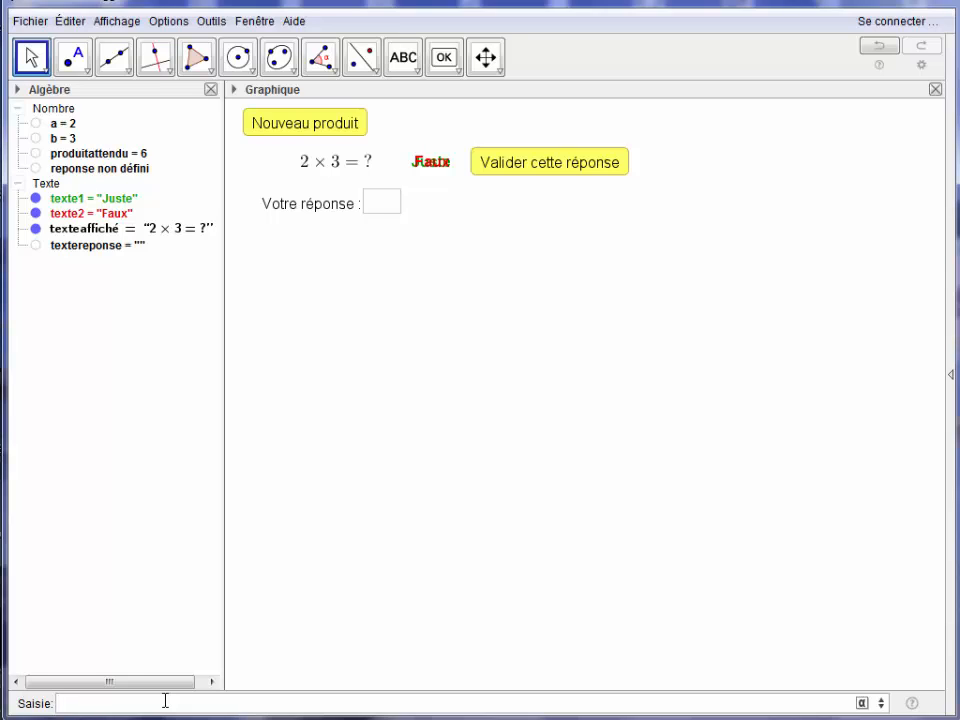
{"action": "type", "text": "reponsejuste=p"}
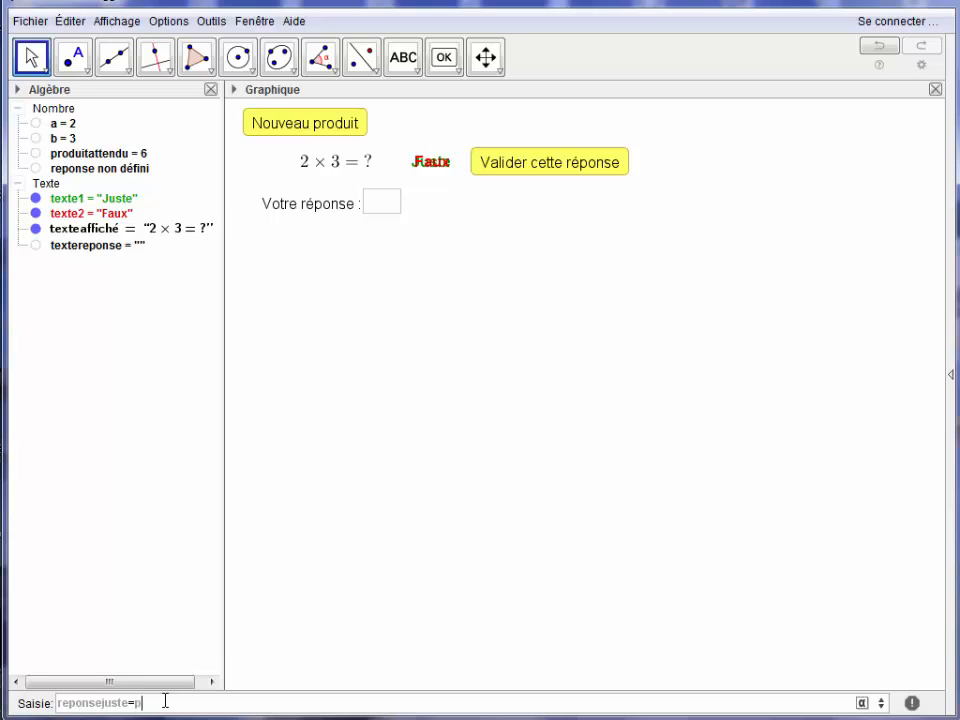
{"action": "type", "text": "rod"}
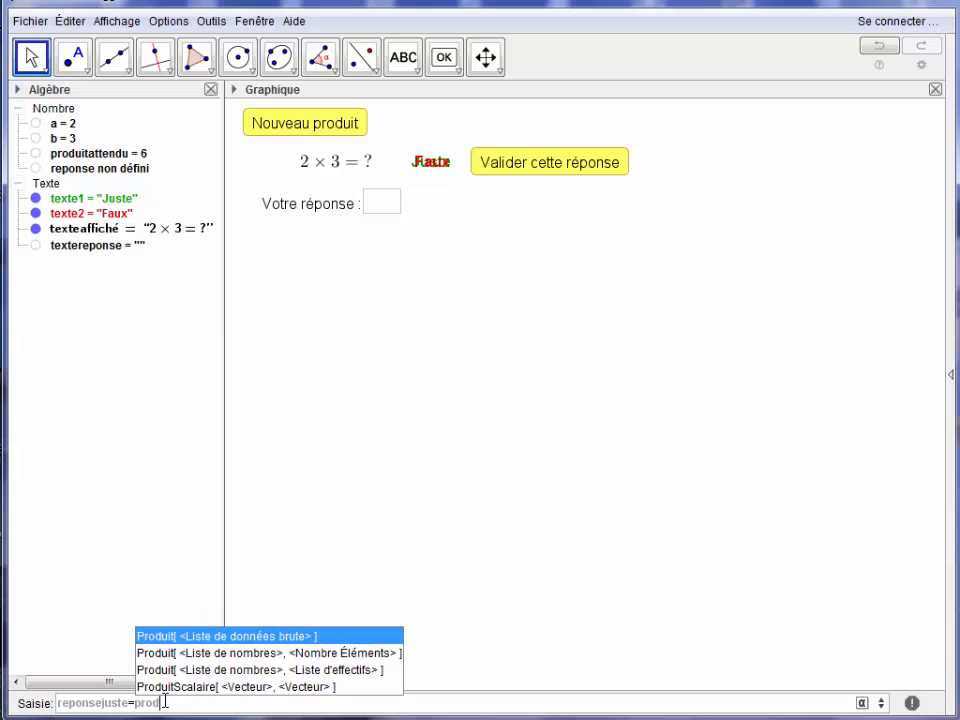
{"action": "type", "text": "uita"}
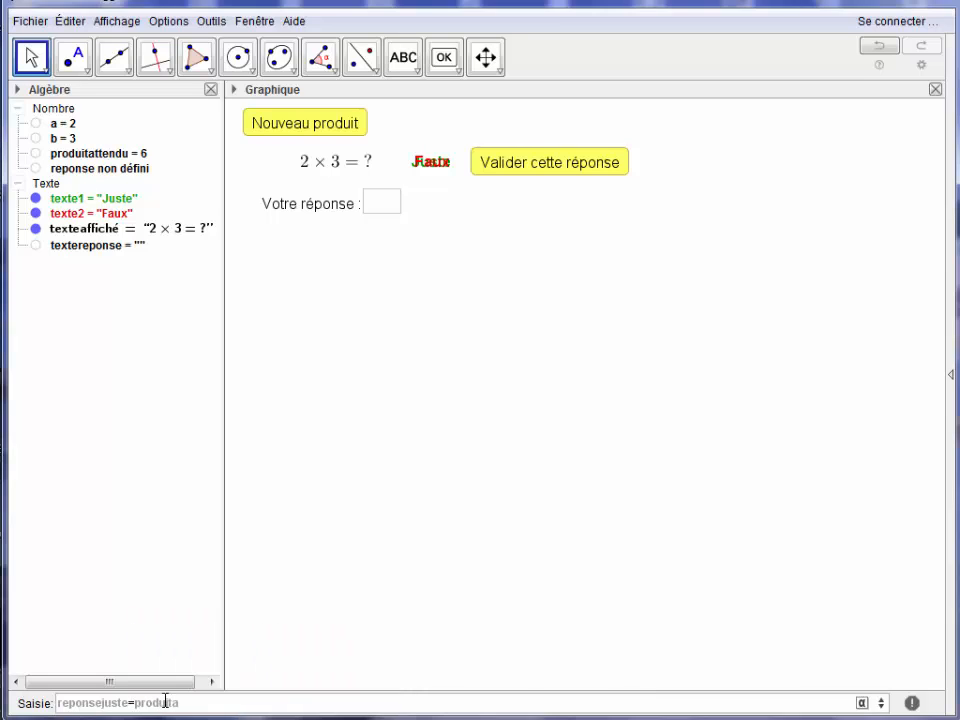
{"action": "type", "text": "ttendu"}
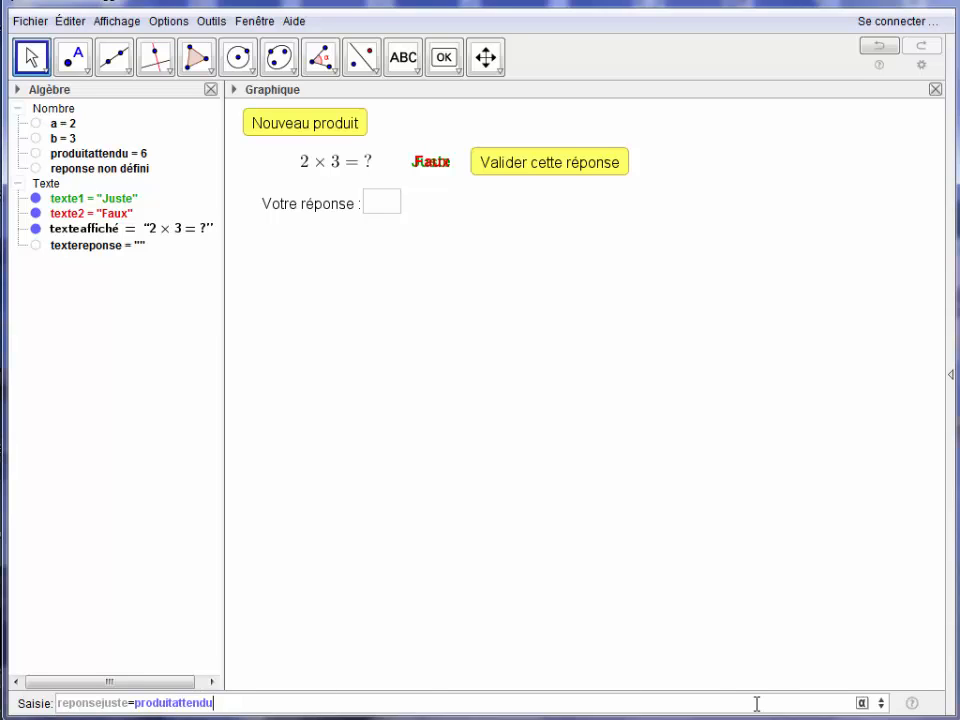
{"action": "left_click", "coordinate": [862, 703]}
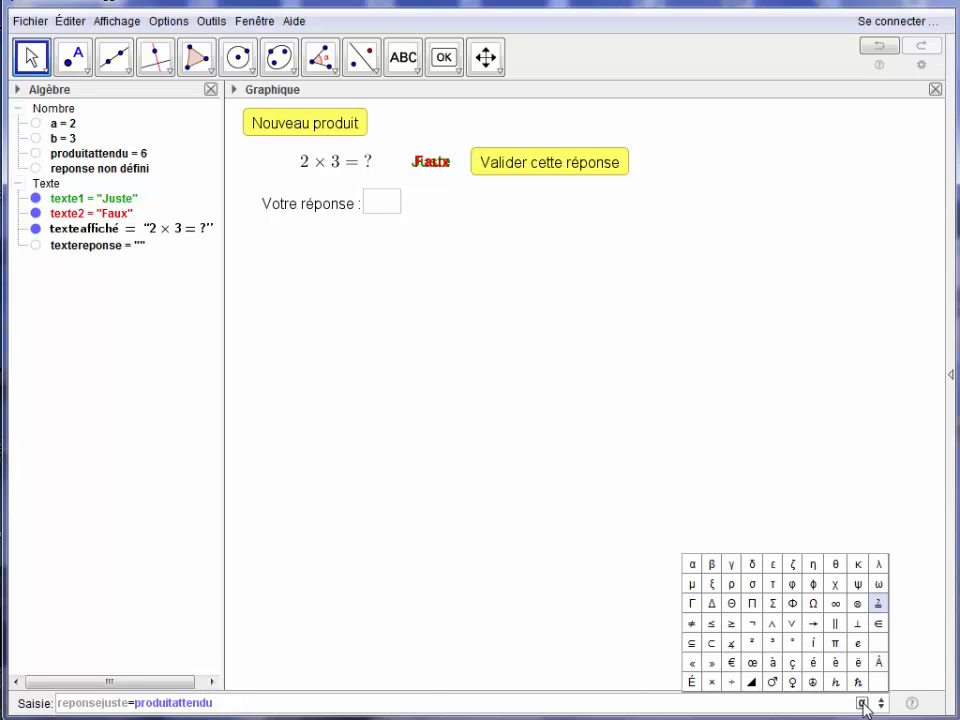
{"action": "left_click", "coordinate": [881, 606]}
{"action": "type", "text": "r"}
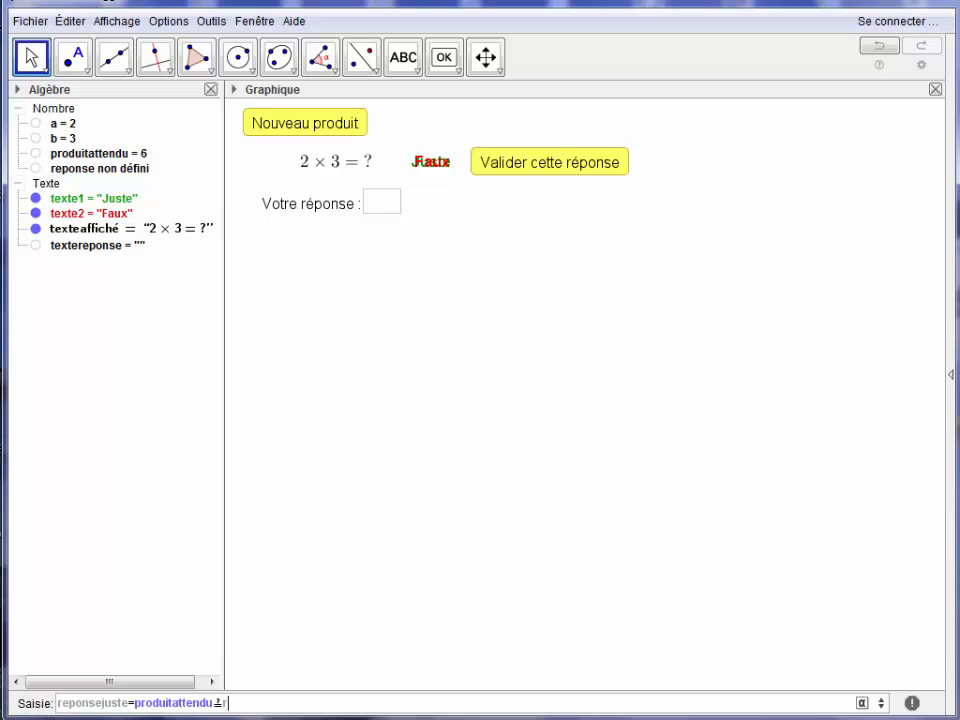
{"action": "type", "text": "eponse"}
{"action": "key", "text": "Return"}
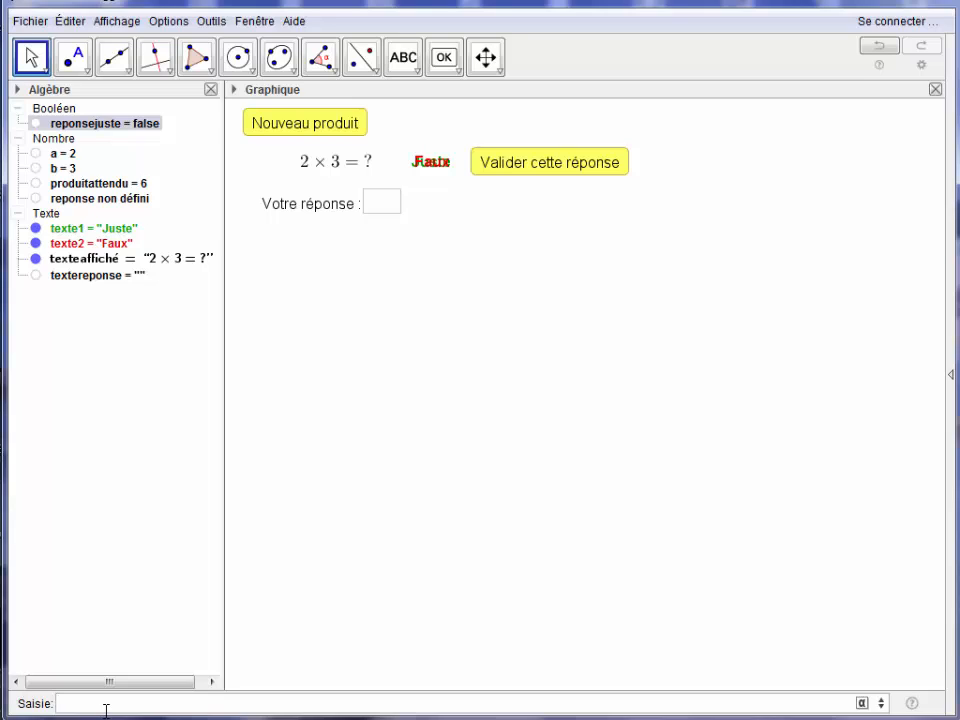
Create a Boolean named demandetest with the value false.
{"action": "type", "text": "demandetest = "}
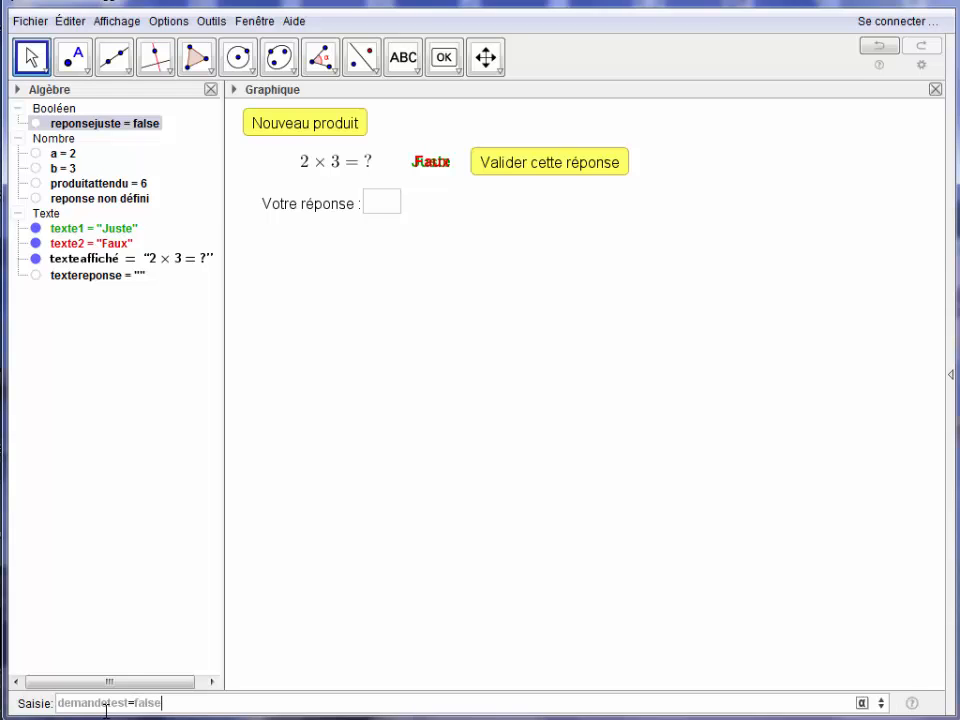
{"action": "type", "text": "false"}
{"action": "key", "text": "Return"}
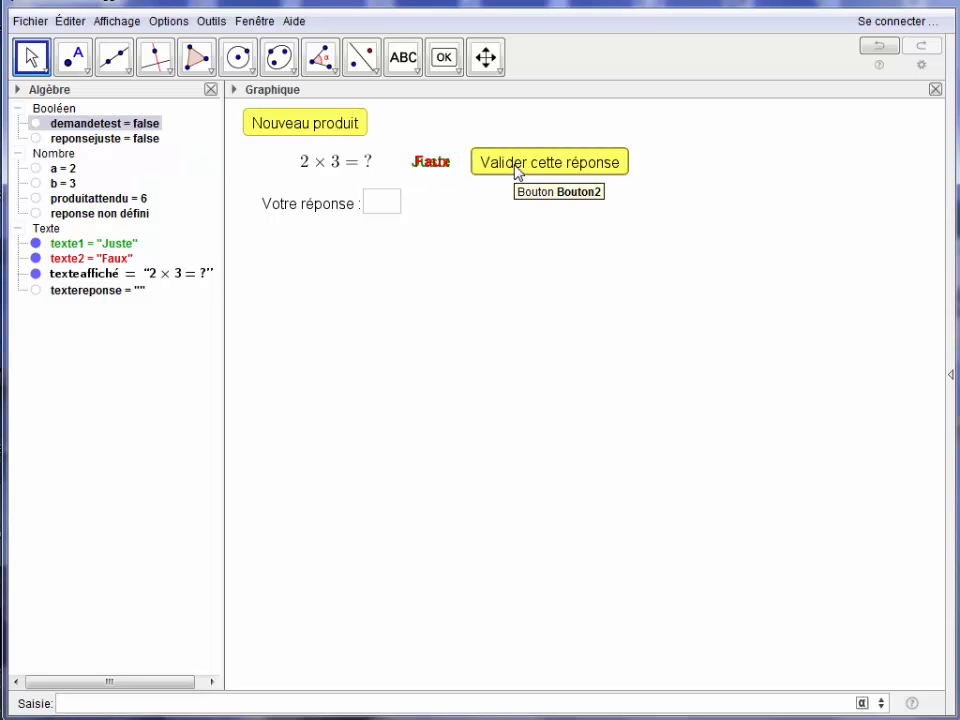
Add SoitValeur[demandetest,false] as the last line of the "Nouveau produit" button's click script and copy that line.
{"action": "right_click", "coordinate": [276, 132]}
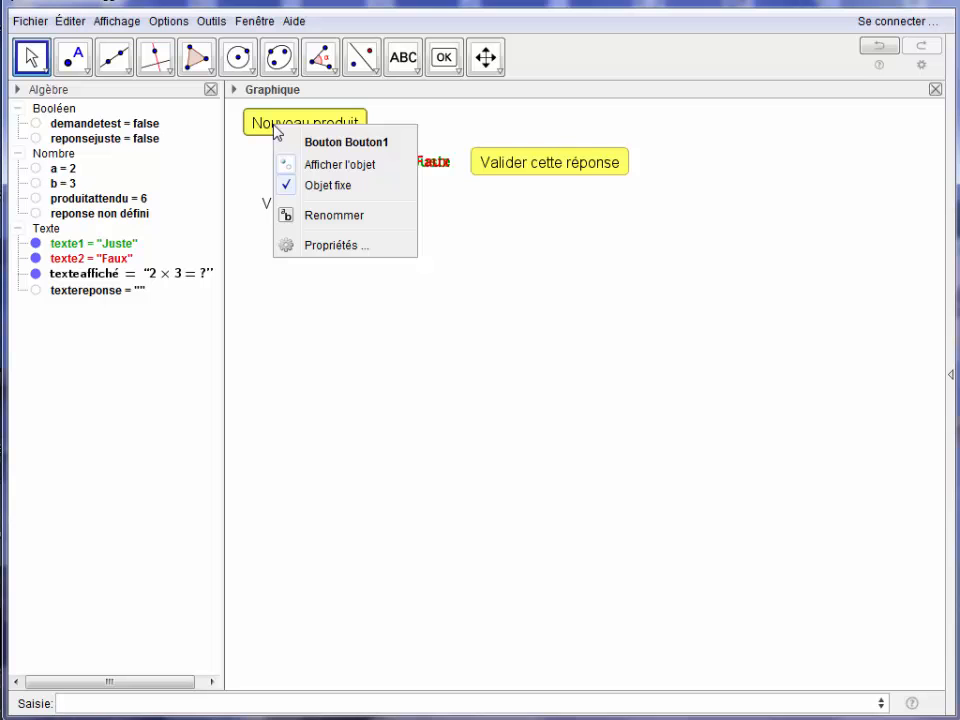
{"action": "left_click", "coordinate": [320, 246]}
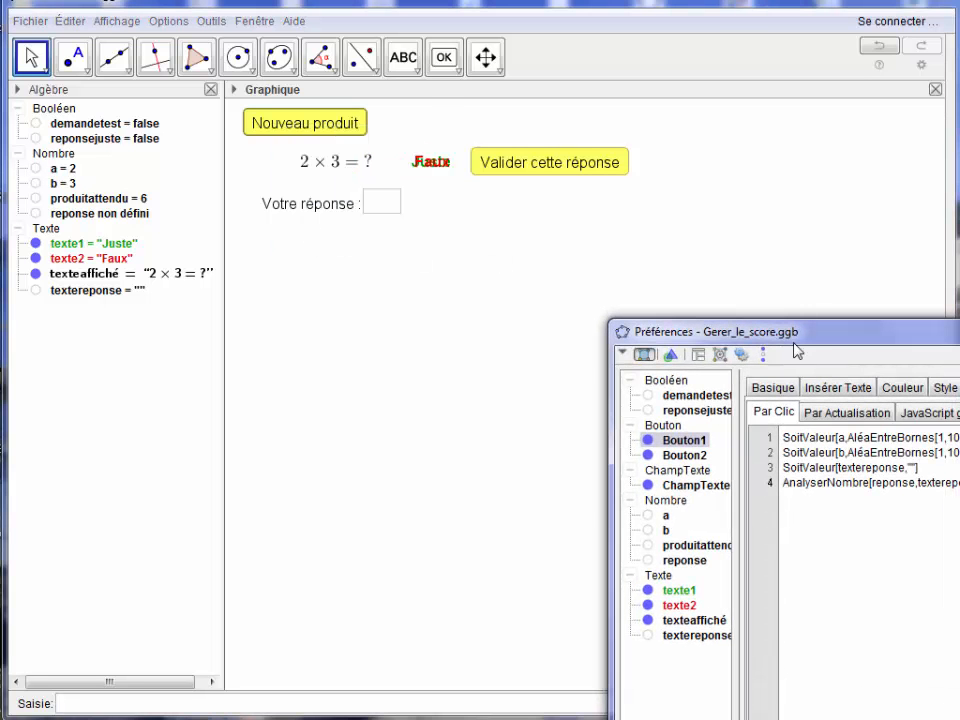
{"action": "left_click_drag", "start_coordinate": [821, 279], "coordinate": [430, 265]}
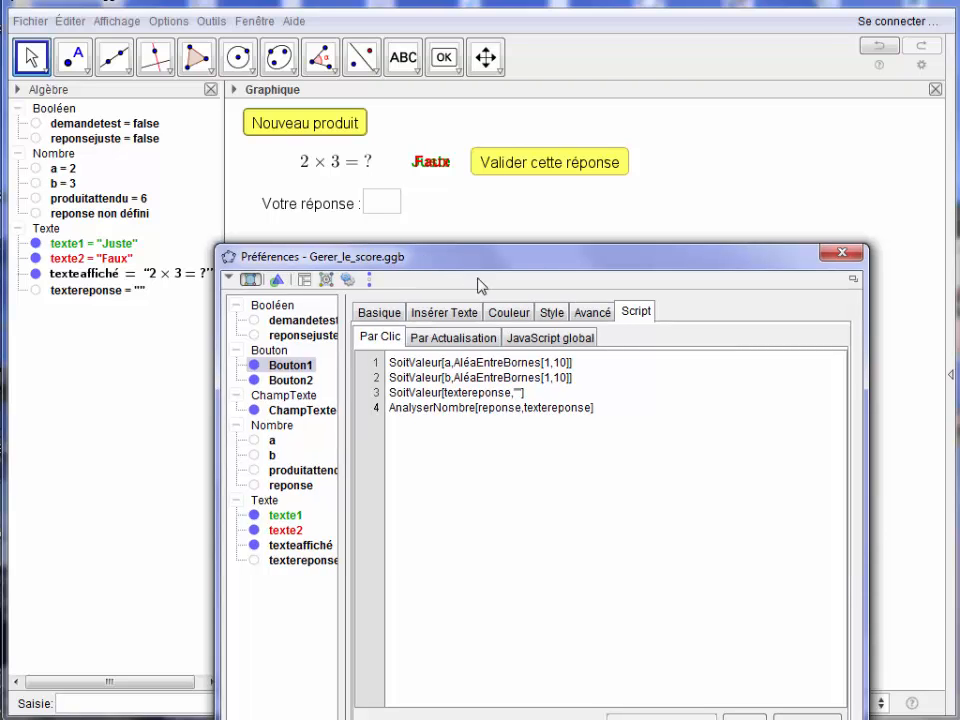
{"action": "left_click", "coordinate": [529, 393]}
{"action": "left_click", "coordinate": [603, 408]}
{"action": "key", "text": "Return"}
{"action": "type", "text": "SoitValeur[demandeteste"}
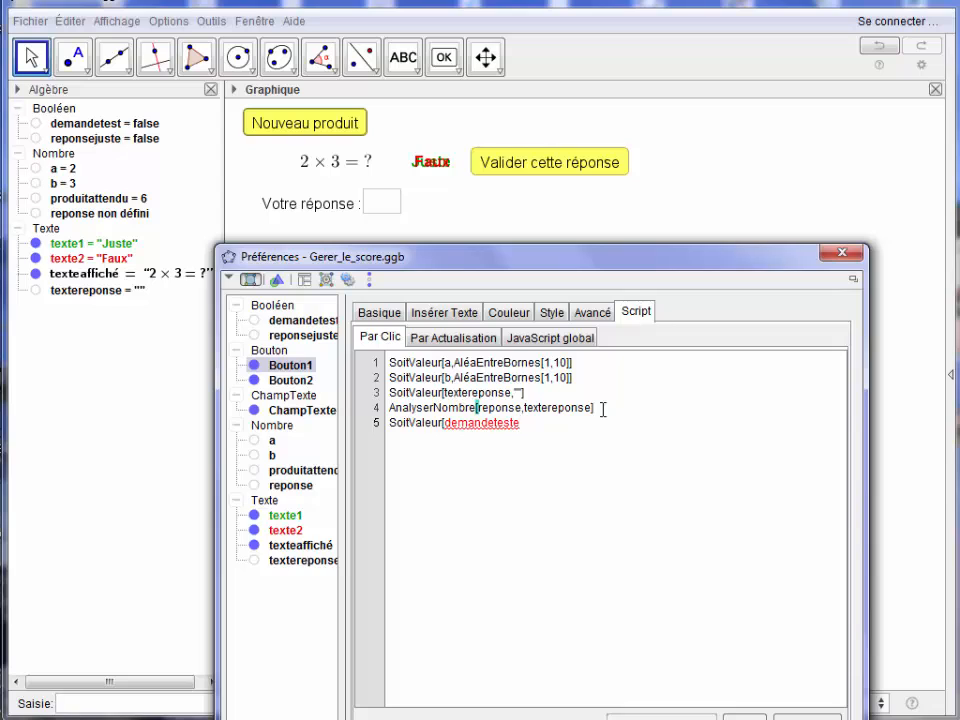
{"action": "key", "text": "BackSpace"}
{"action": "type", "text": ",fa"}
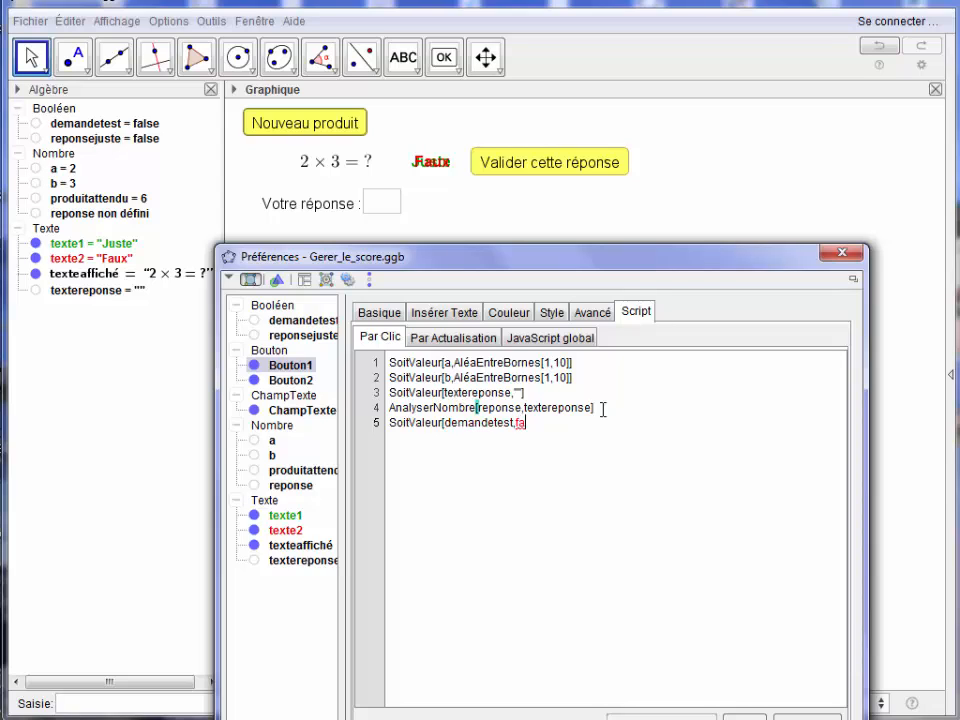
{"action": "type", "text": "lse]"}
{"action": "left_click_drag", "start_coordinate": [389, 422], "coordinate": [567, 429]}
{"action": "key", "text": "ctrl+c"}
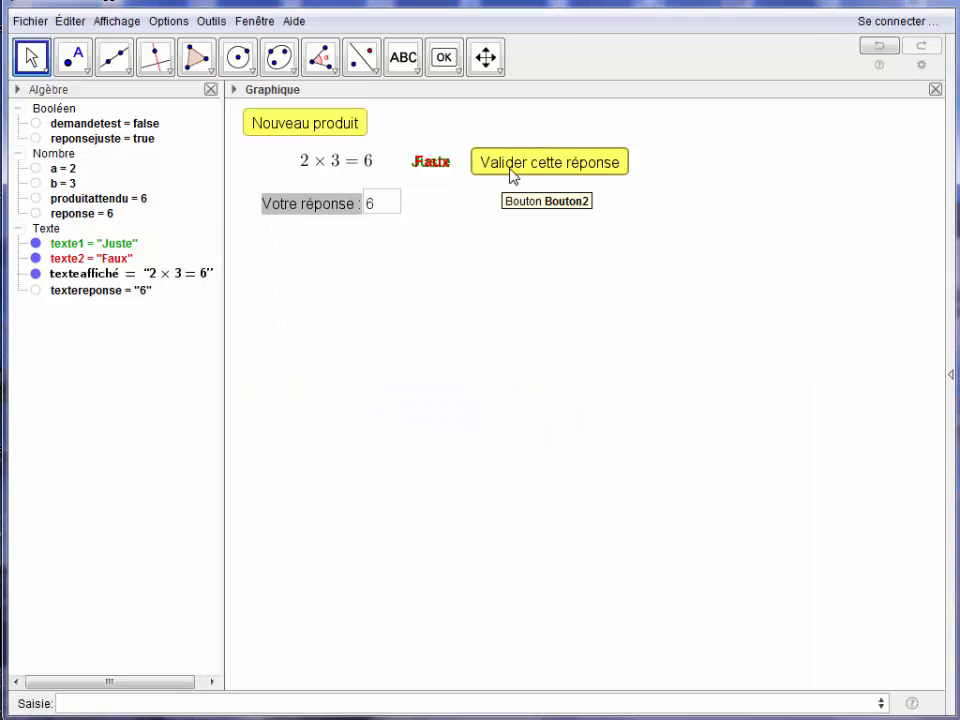
Give the "Valider cette réponse" button the click script SoitValeur[demandetest,true], reusing the copied line.
{"action": "right_click", "coordinate": [512, 176]}
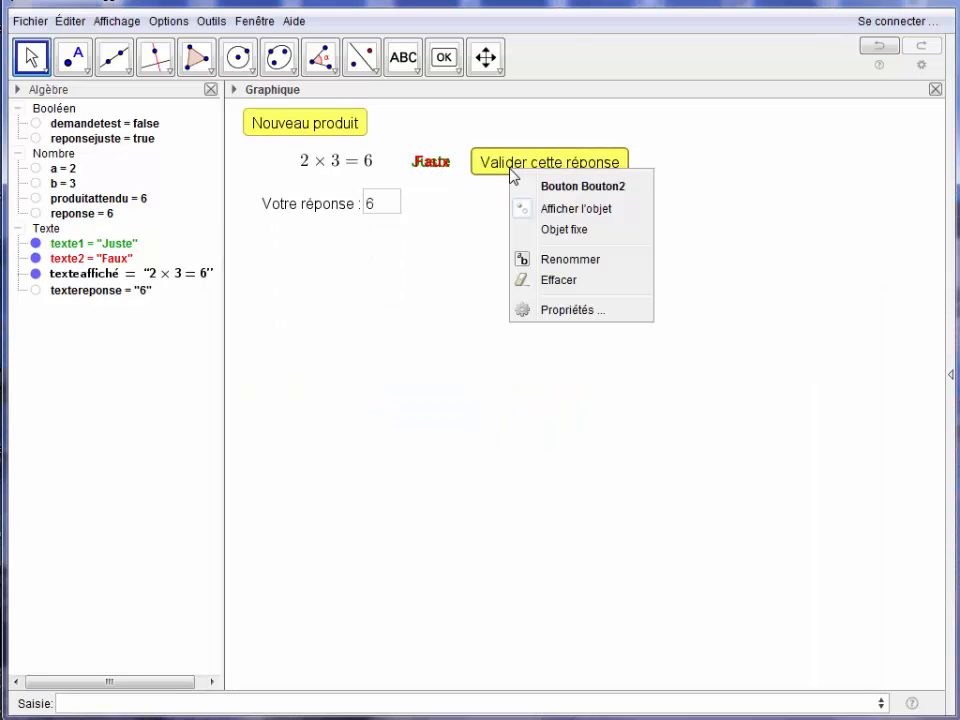
{"action": "left_click", "coordinate": [550, 310]}
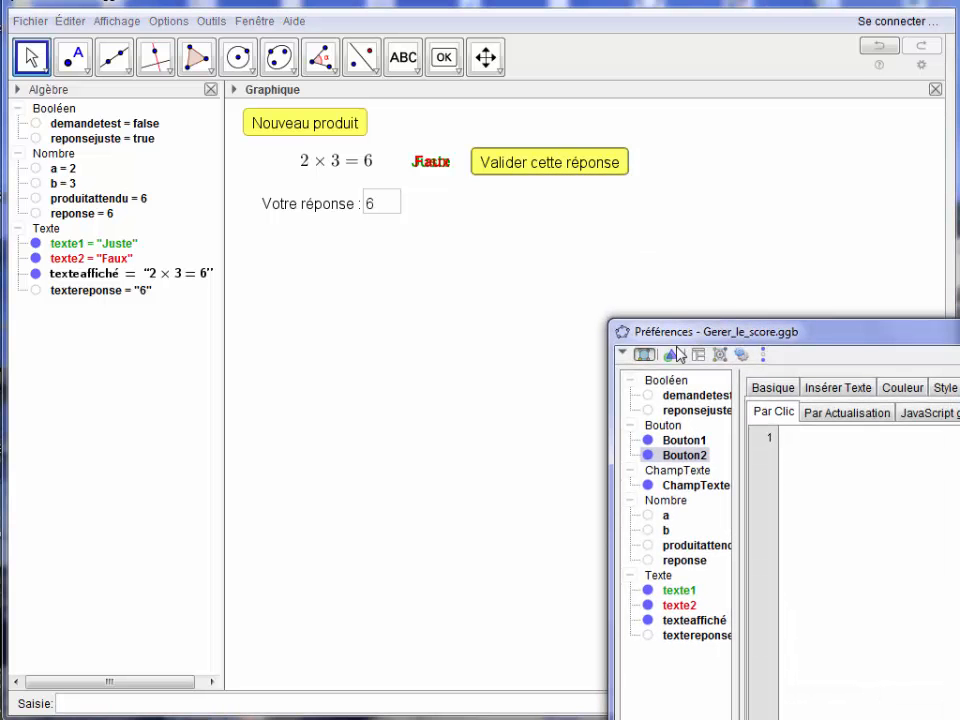
{"action": "left_click_drag", "start_coordinate": [825, 335], "coordinate": [420, 229]}
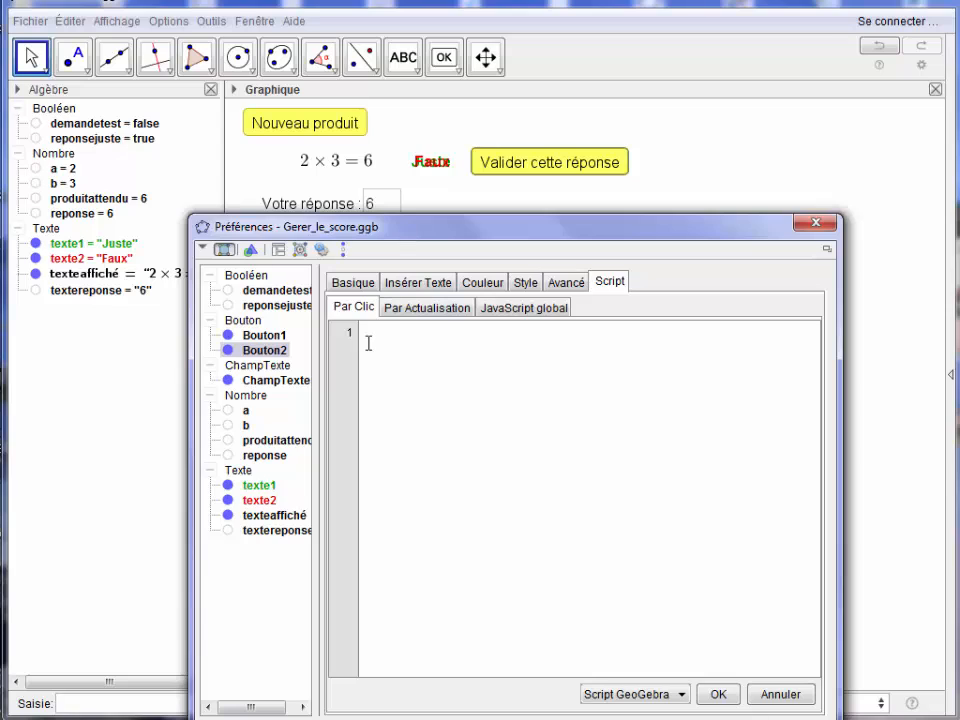
{"action": "left_click", "coordinate": [368, 331]}
{"action": "key", "text": "ctrl+v"}
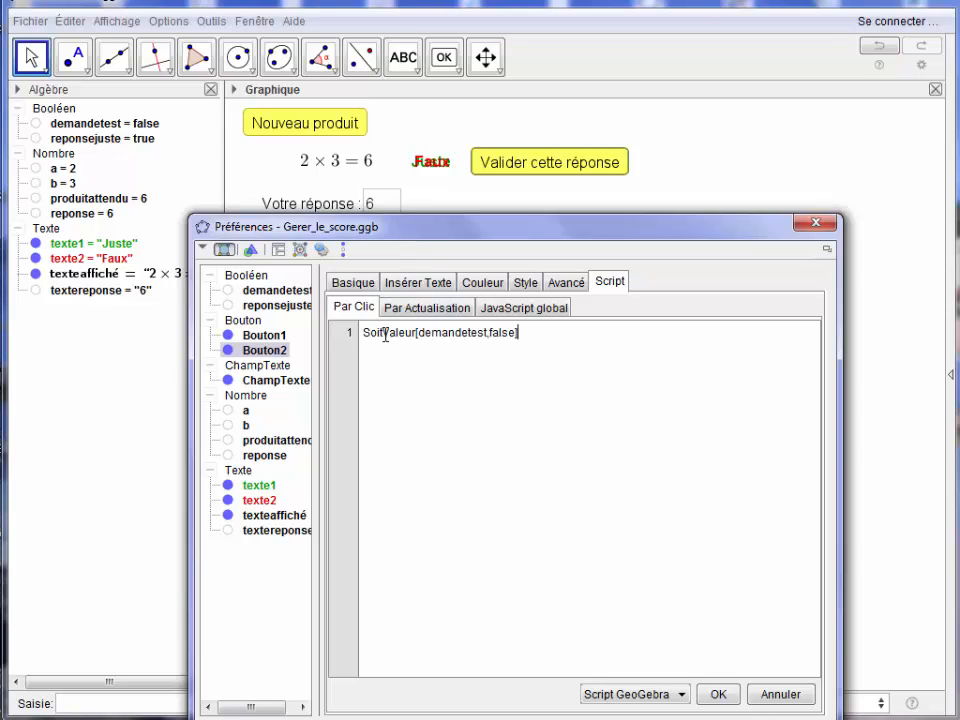
{"action": "left_click", "coordinate": [513, 332]}
{"action": "key", "text": "BackSpace"}
{"action": "key", "text": "BackSpace"}
{"action": "key", "text": "BackSpace"}
{"action": "key", "text": "BackSpace"}
{"action": "key", "text": "BackSpace"}
{"action": "type", "text": "true"}
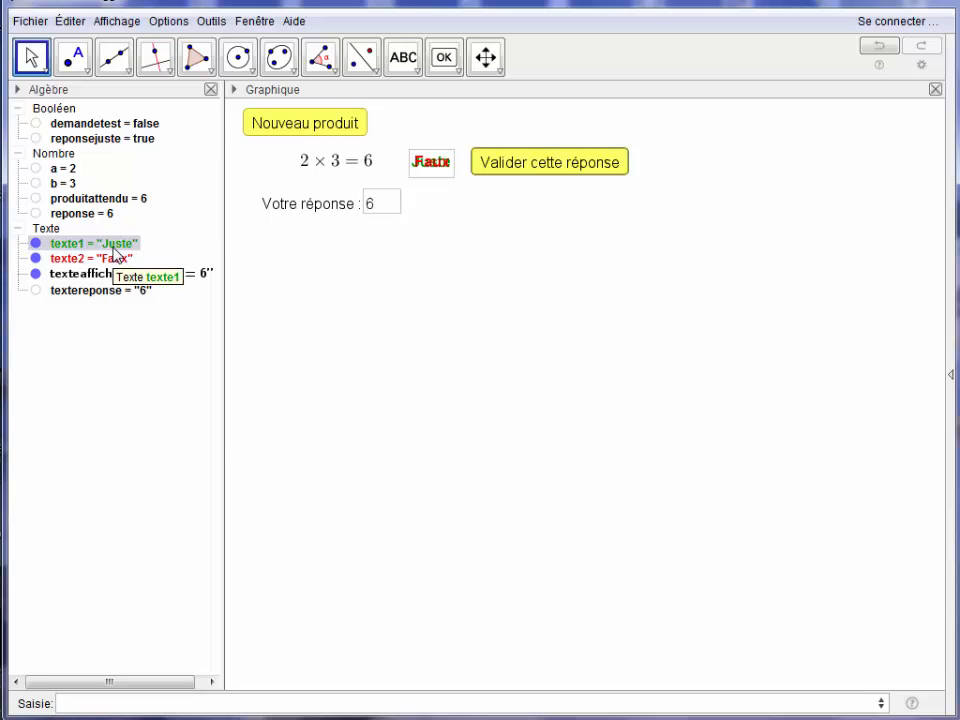
Set the display condition of the "Juste" text to reponsejuste ∧ demandetest.
{"action": "right_click", "coordinate": [114, 250]}
{"action": "left_click", "coordinate": [166, 434]}
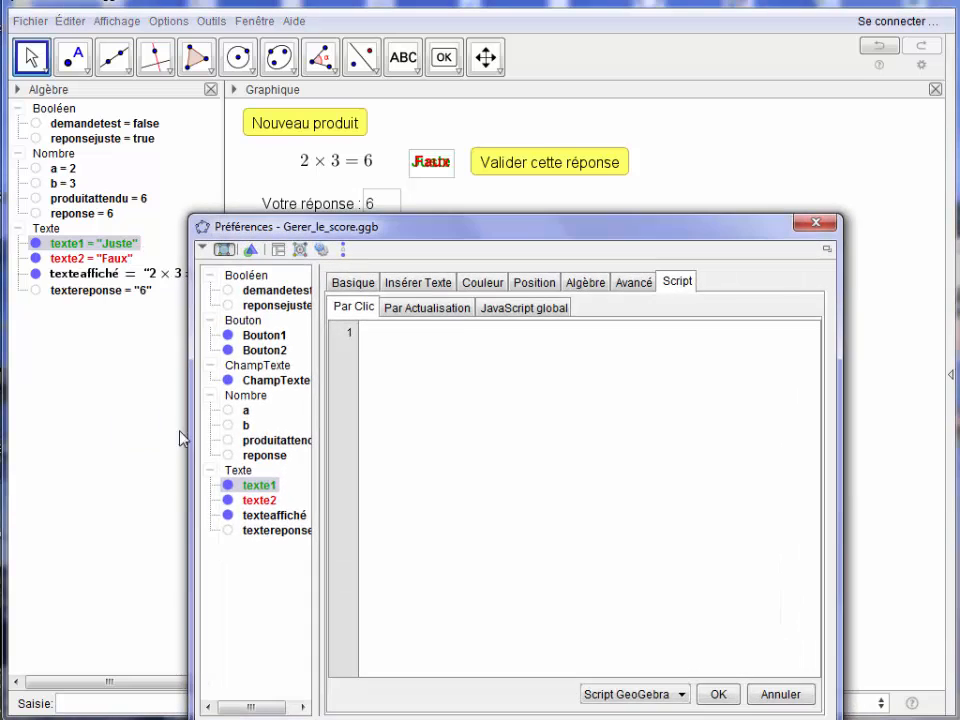
{"action": "left_click", "coordinate": [632, 284]}
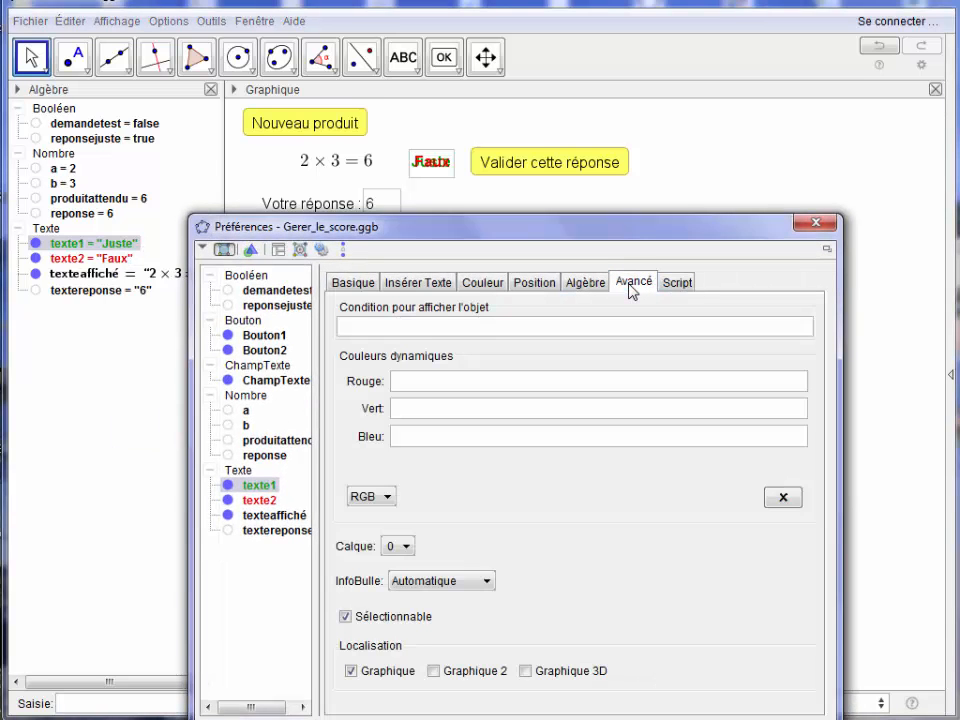
{"action": "left_click", "coordinate": [416, 328]}
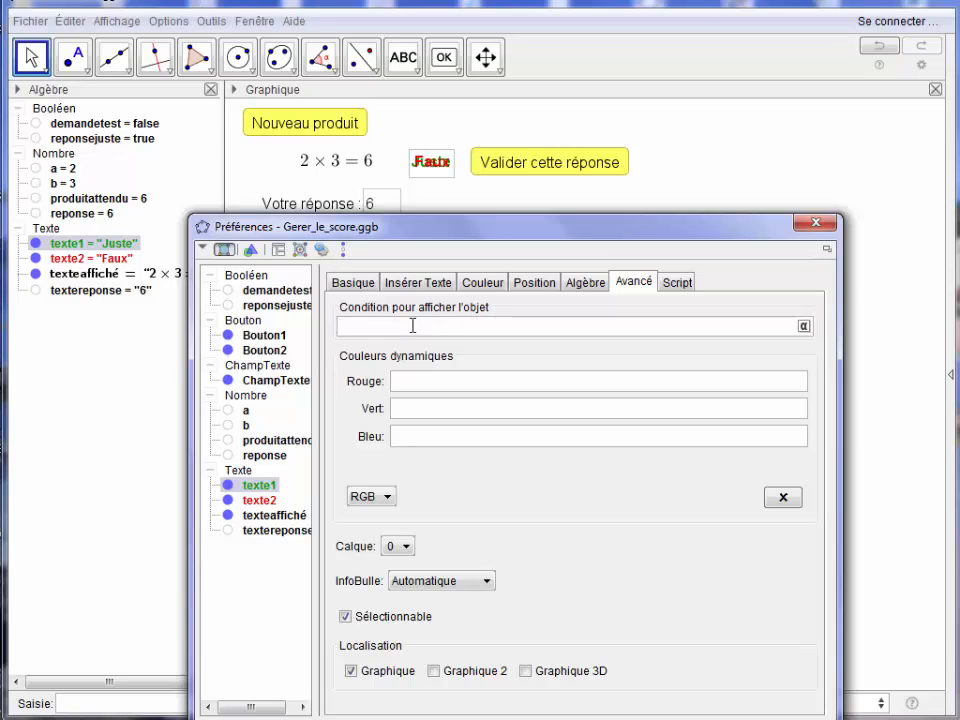
{"action": "type", "text": "reponsejuste"}
{"action": "left_click", "coordinate": [804, 328]}
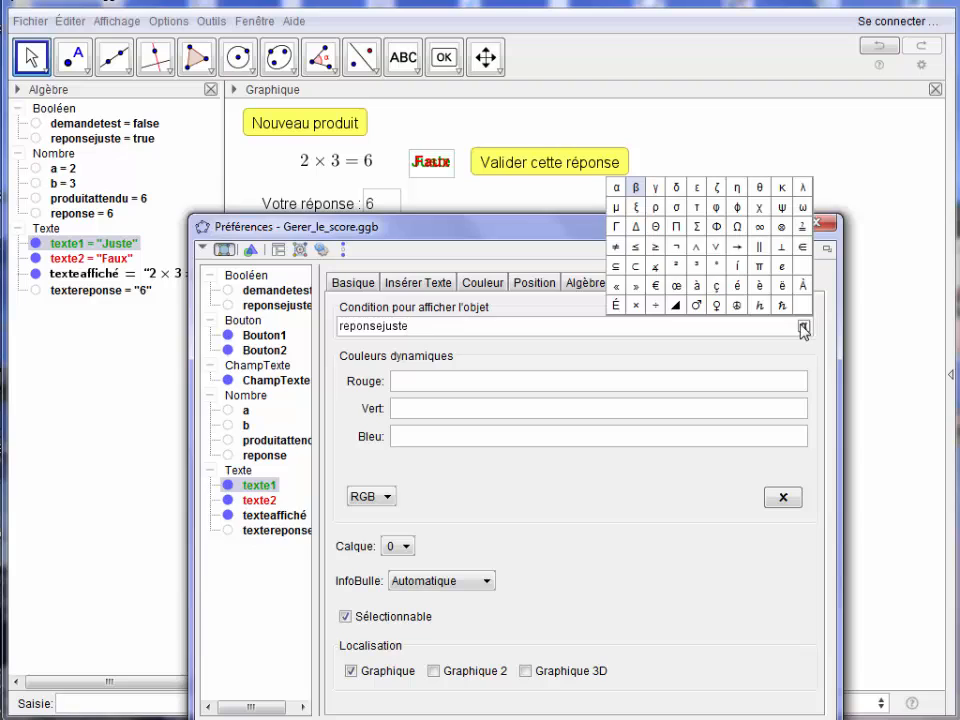
{"action": "left_click", "coordinate": [697, 248]}
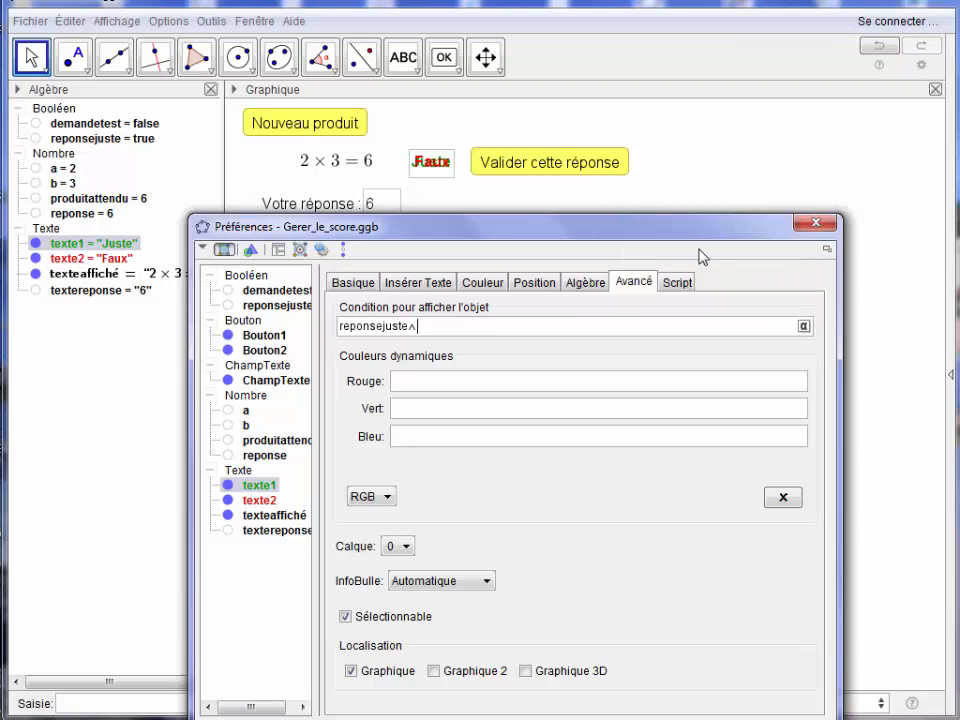
{"action": "type", "text": "demandetest"}
{"action": "key", "text": "Return"}
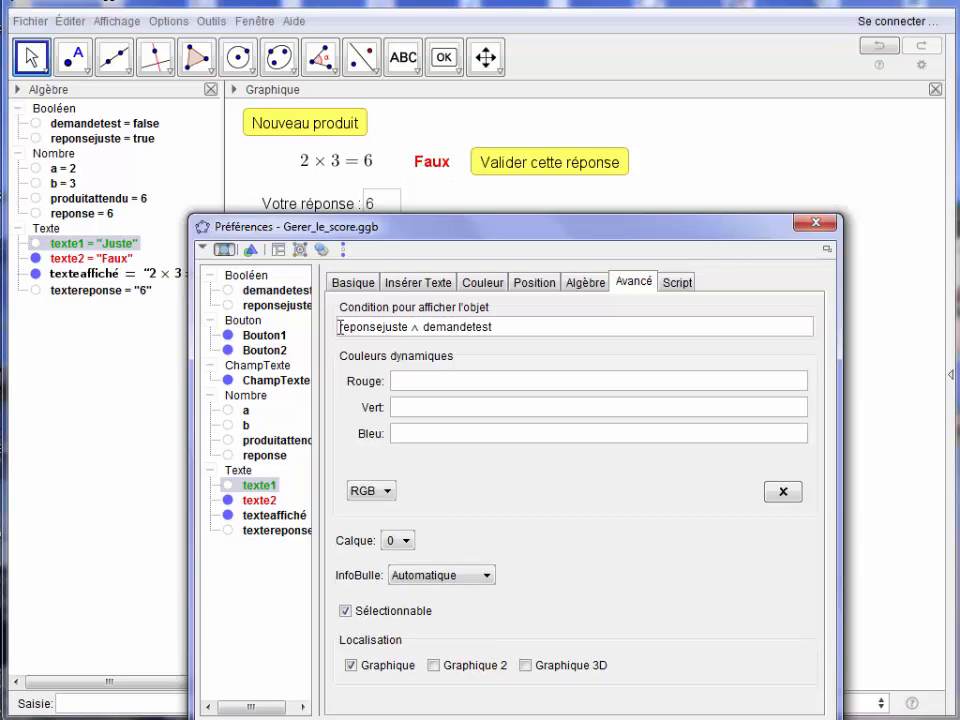
Reuse that condition for the "Faux" text, negating its first term to give ¬reponsejuste ∧ demandetest.
{"action": "left_click_drag", "start_coordinate": [342, 327], "coordinate": [513, 328]}
{"action": "key", "text": "ctrl+c"}
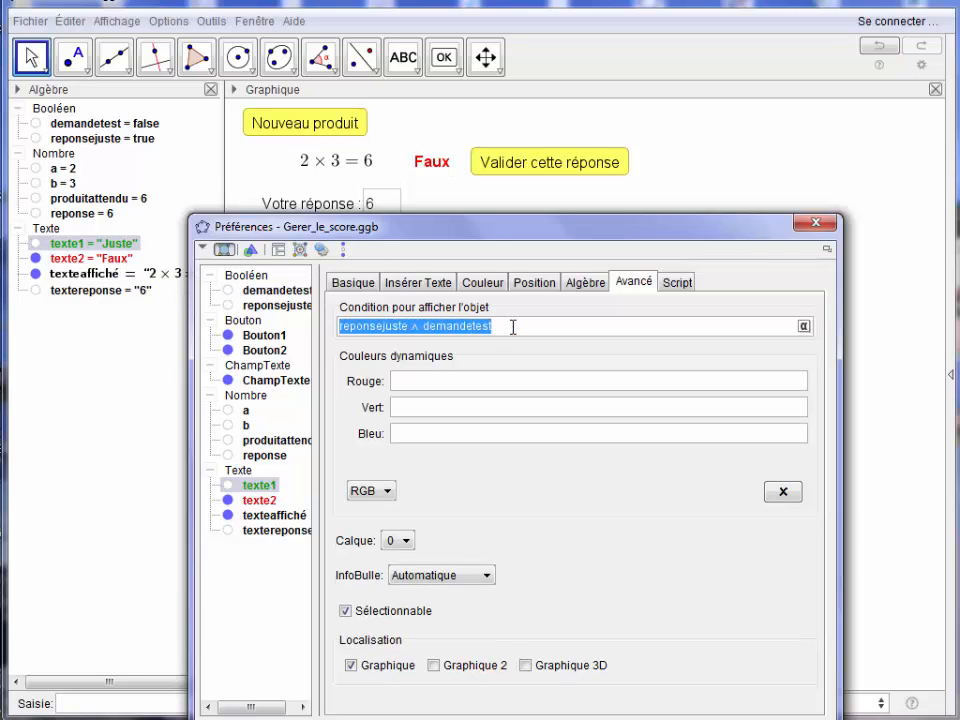
{"action": "left_click", "coordinate": [100, 260], "text": "ctrl"}
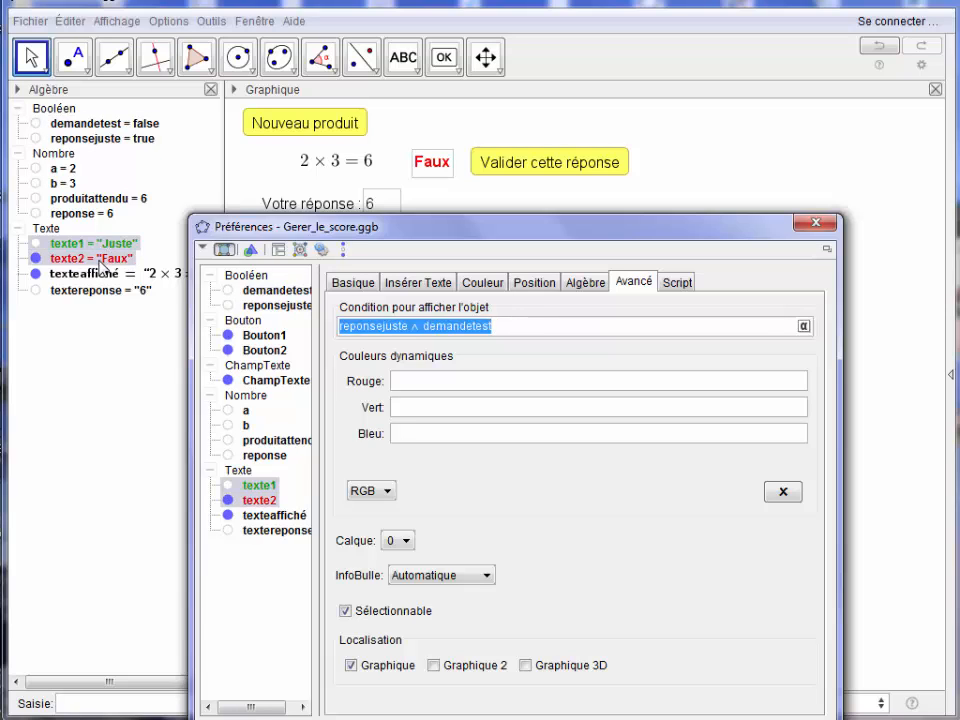
{"action": "right_click", "coordinate": [101, 263]}
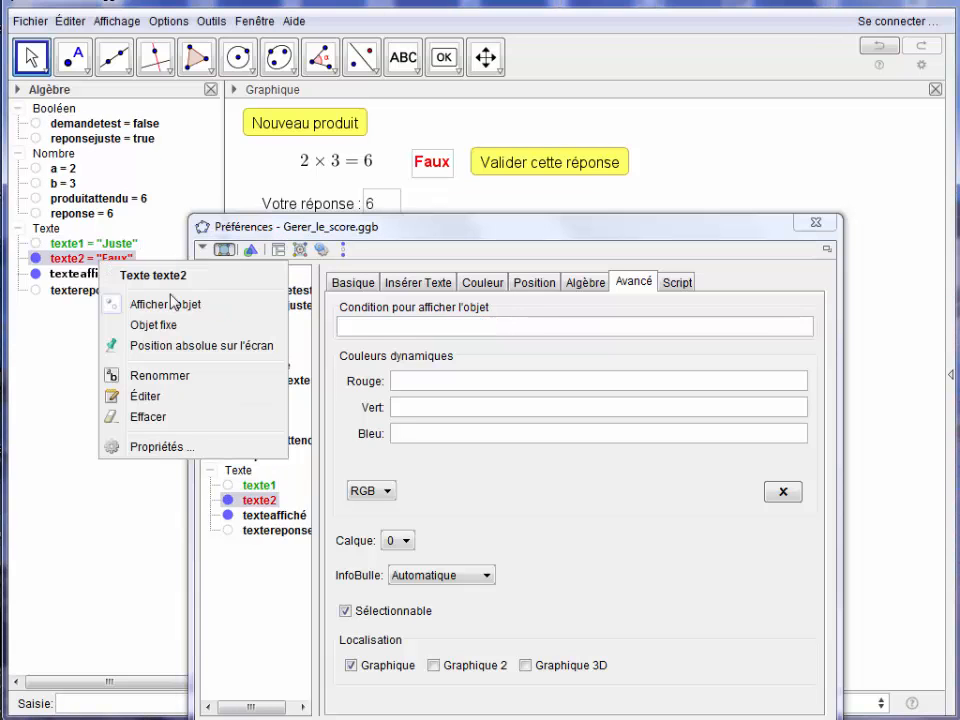
{"action": "left_click", "coordinate": [178, 447]}
{"action": "left_click", "coordinate": [354, 328]}
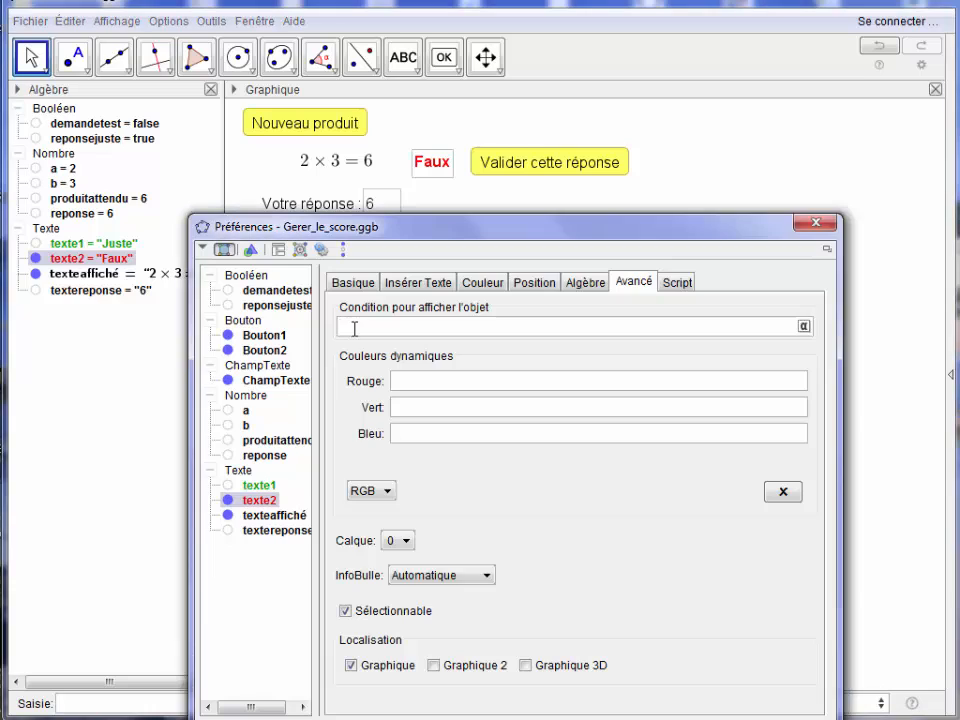
{"action": "key", "text": "ctrl+v"}
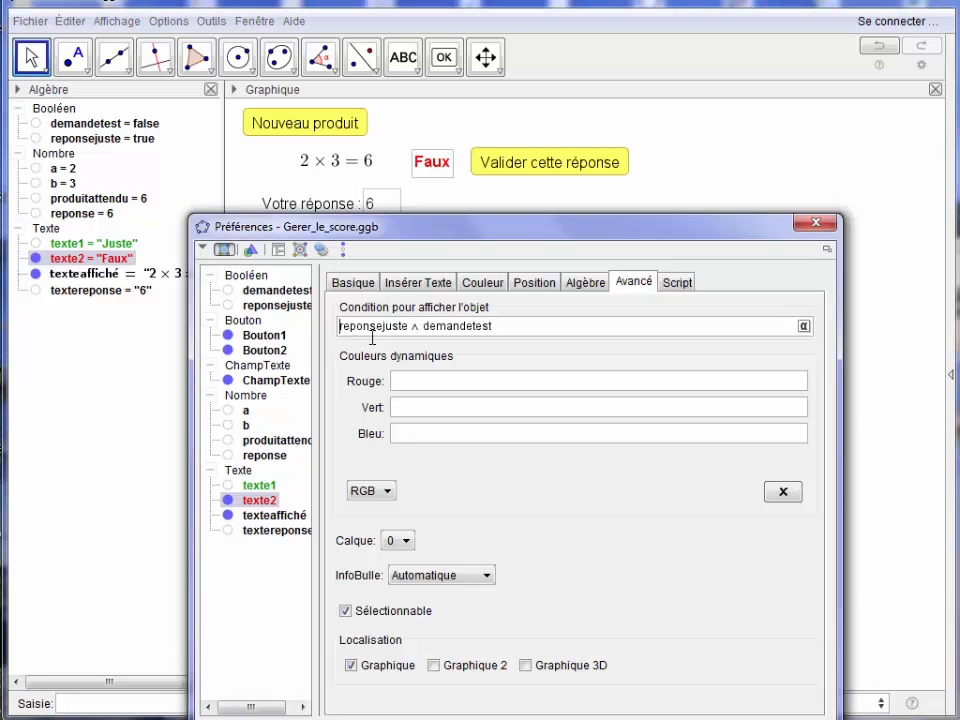
{"action": "left_click", "coordinate": [804, 326]}
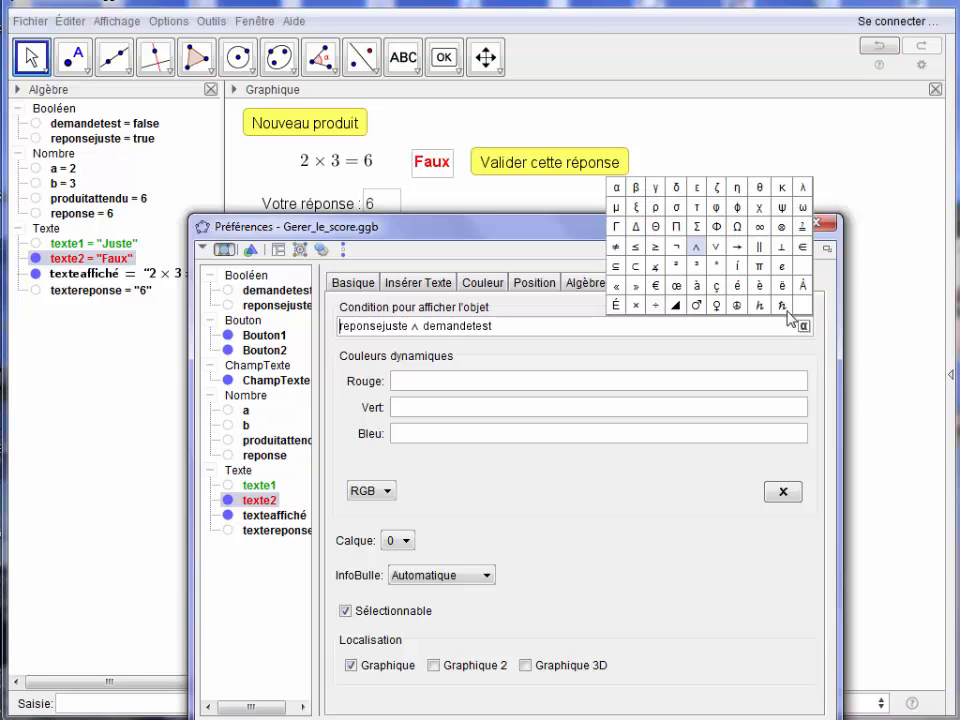
{"action": "left_click", "coordinate": [677, 248]}
{"action": "key", "text": "Escape"}
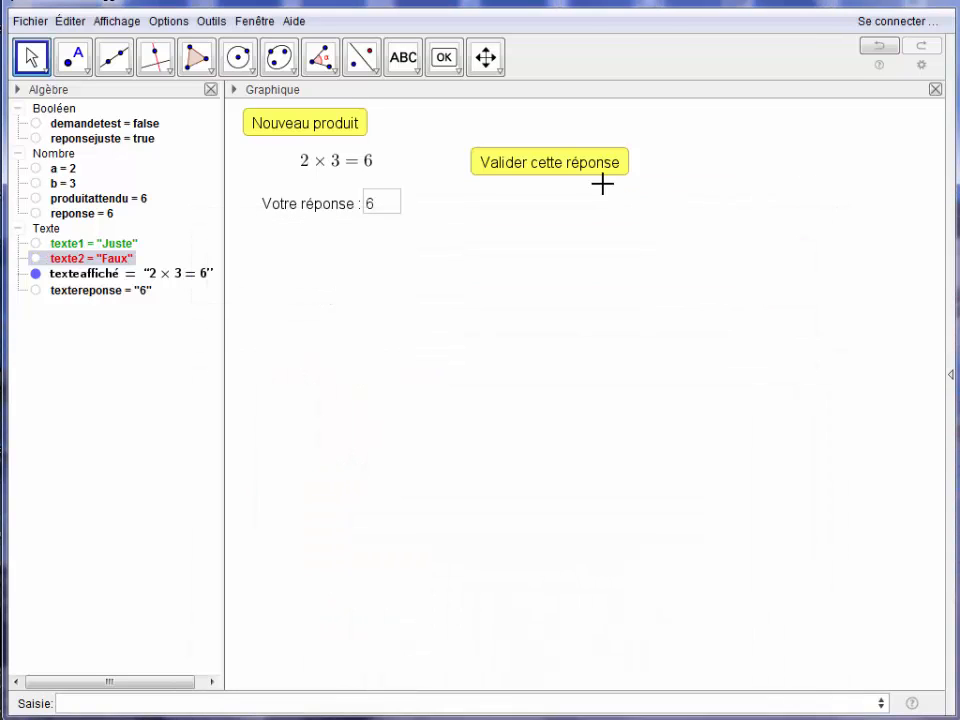
Test the exercise by validating the current answer and then entering 5 as the answer.
{"action": "left_click", "coordinate": [572, 177]}
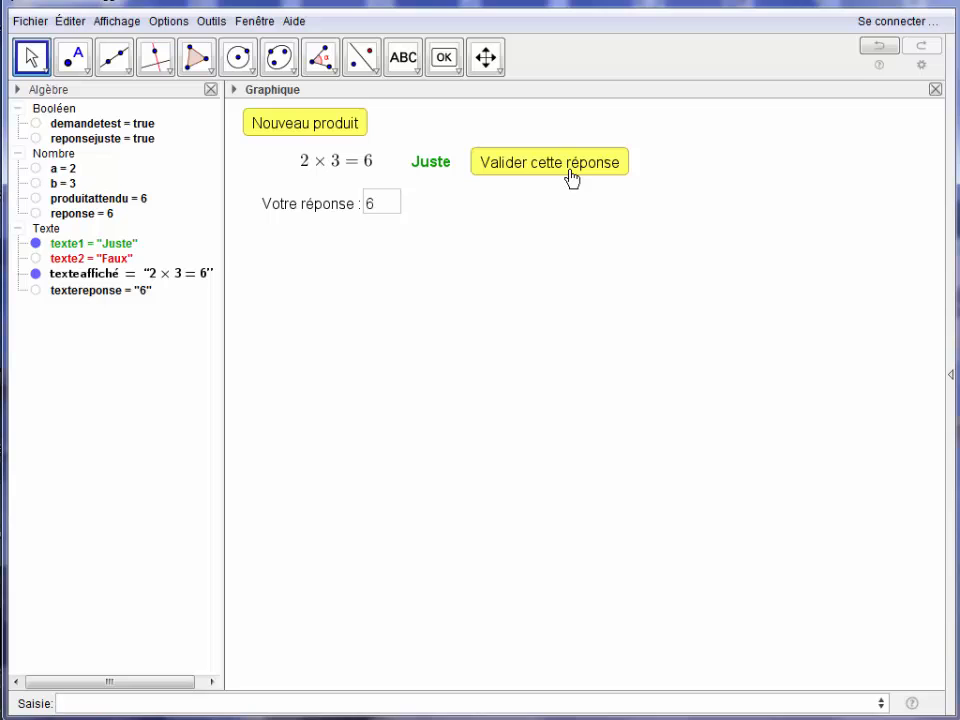
{"action": "left_click", "coordinate": [385, 211]}
{"action": "key", "text": "BackSpace"}
{"action": "type", "text": "5"}
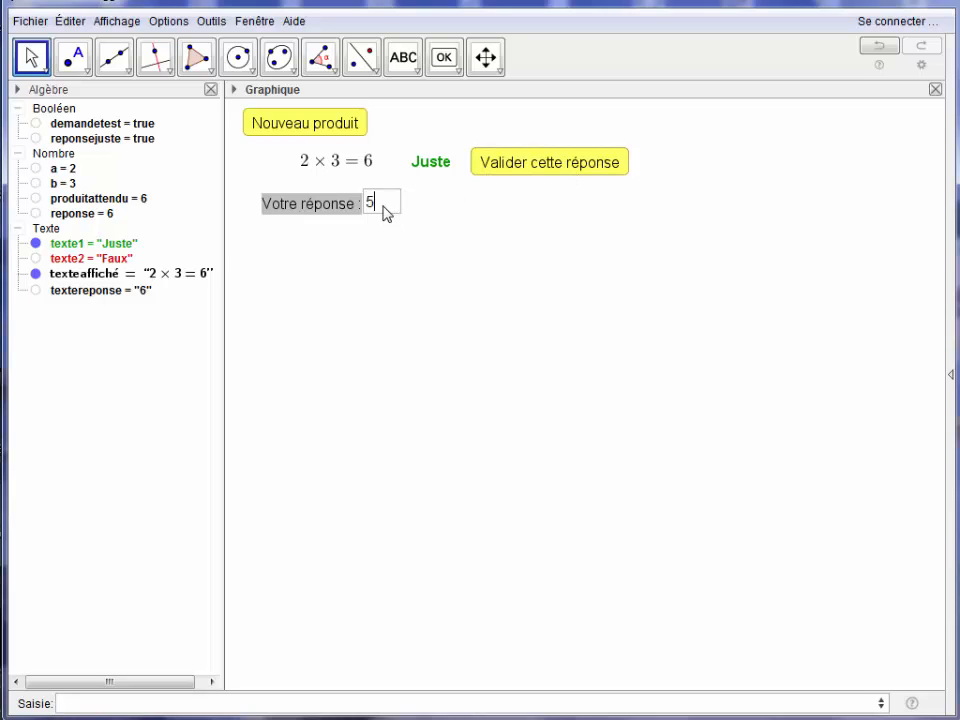
{"action": "key", "text": "Return"}
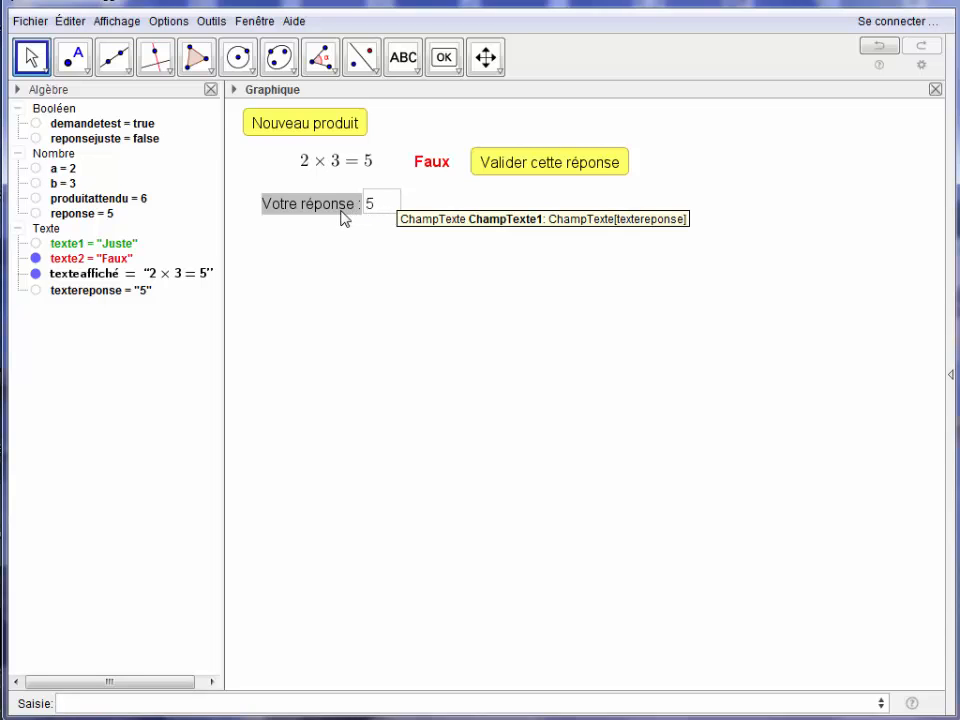
Add SoitValeur[demandetest,false] as the second line of the "Votre réponse" input box's click script.
{"action": "right_click", "coordinate": [343, 218]}
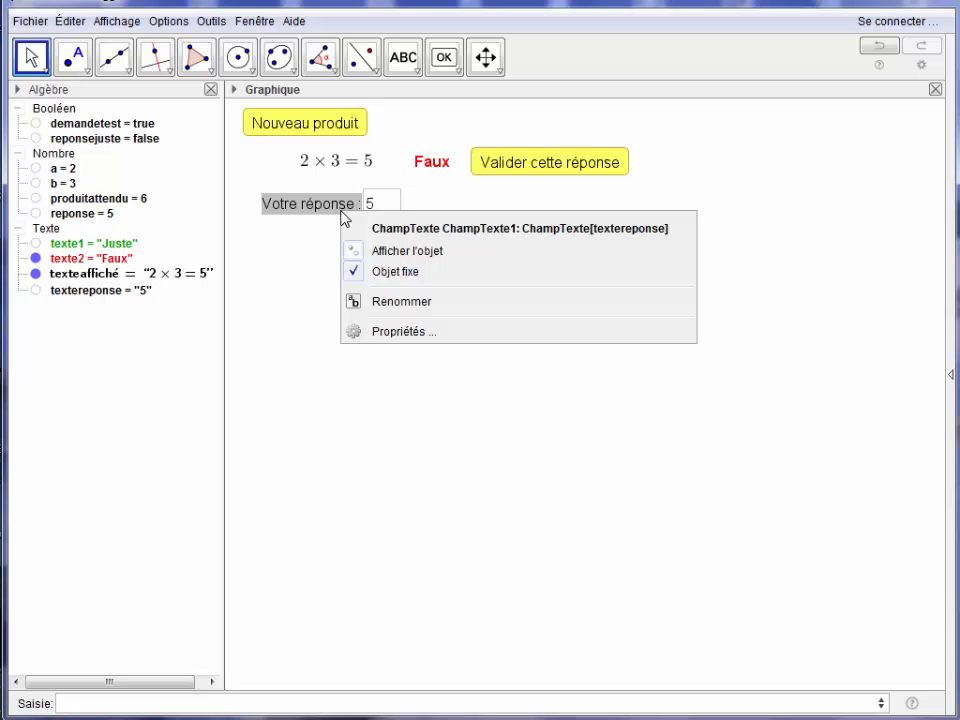
{"action": "left_click", "coordinate": [398, 334]}
{"action": "left_click", "coordinate": [612, 282]}
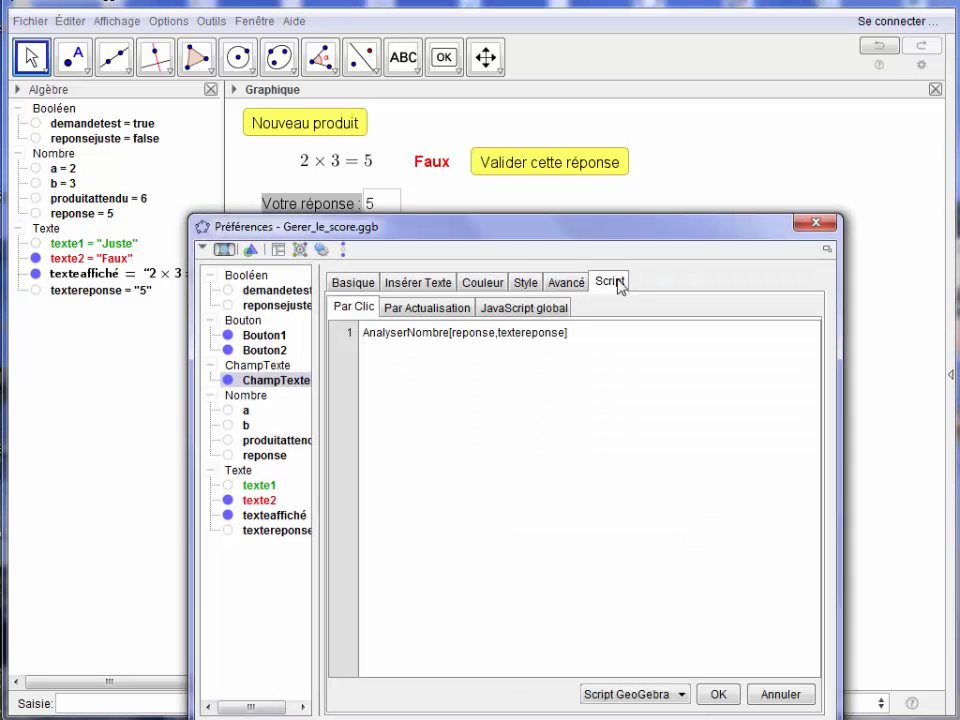
{"action": "left_click", "coordinate": [577, 335]}
{"action": "type", "text": "SoitValeur[de"}
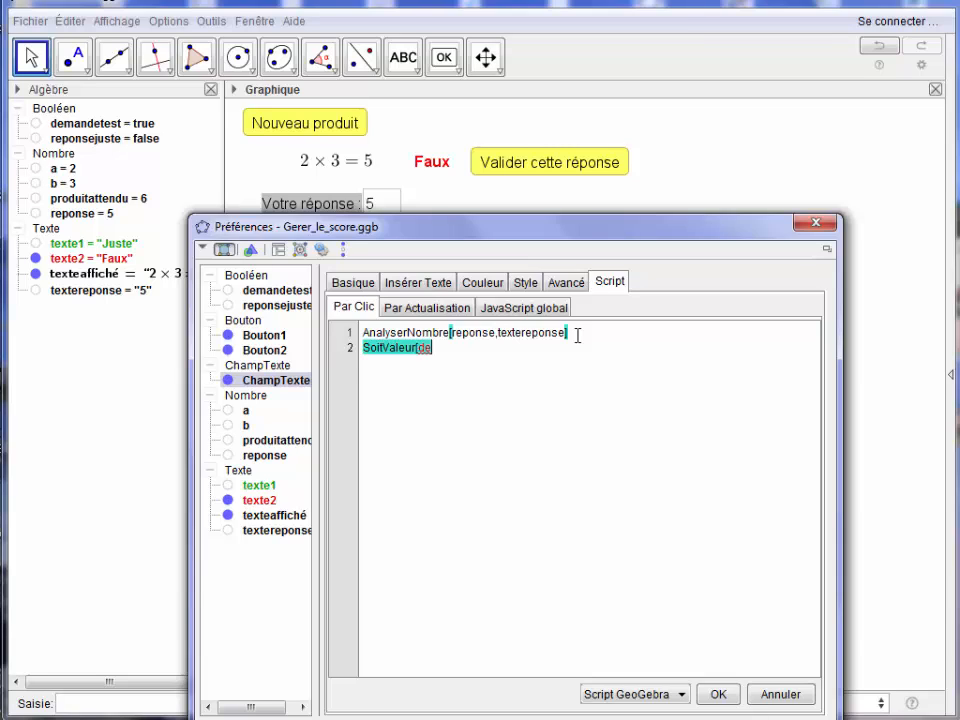
{"action": "type", "text": "mandetest,false]"}
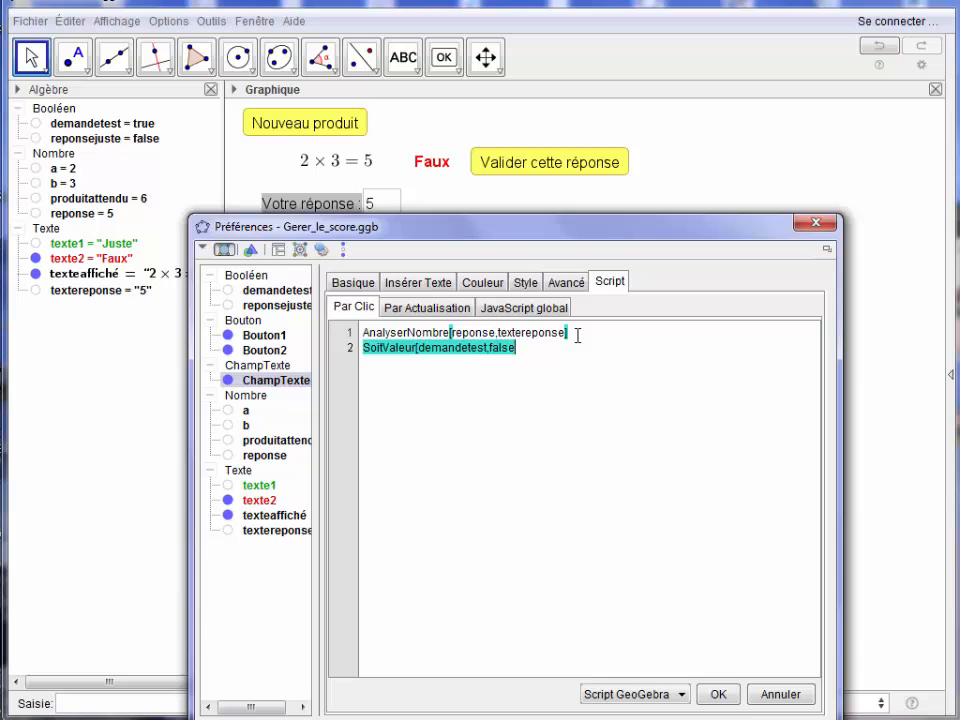
{"action": "left_click", "coordinate": [806, 225]}
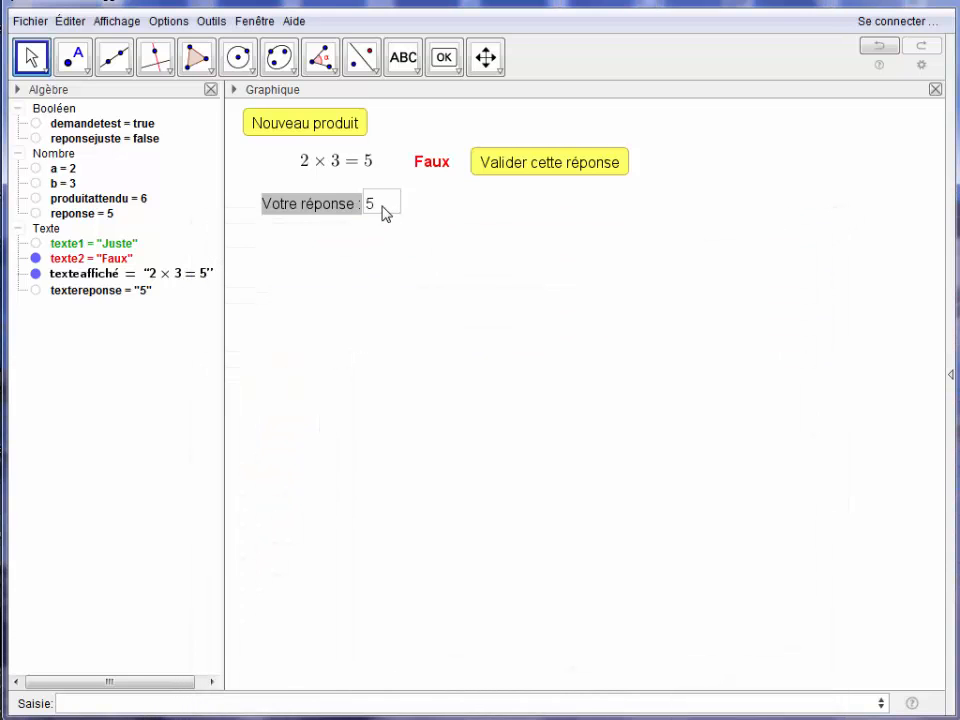
Test the updated input box by validating, changing the answer to 4 and validating again.
{"action": "left_click", "coordinate": [526, 164]}
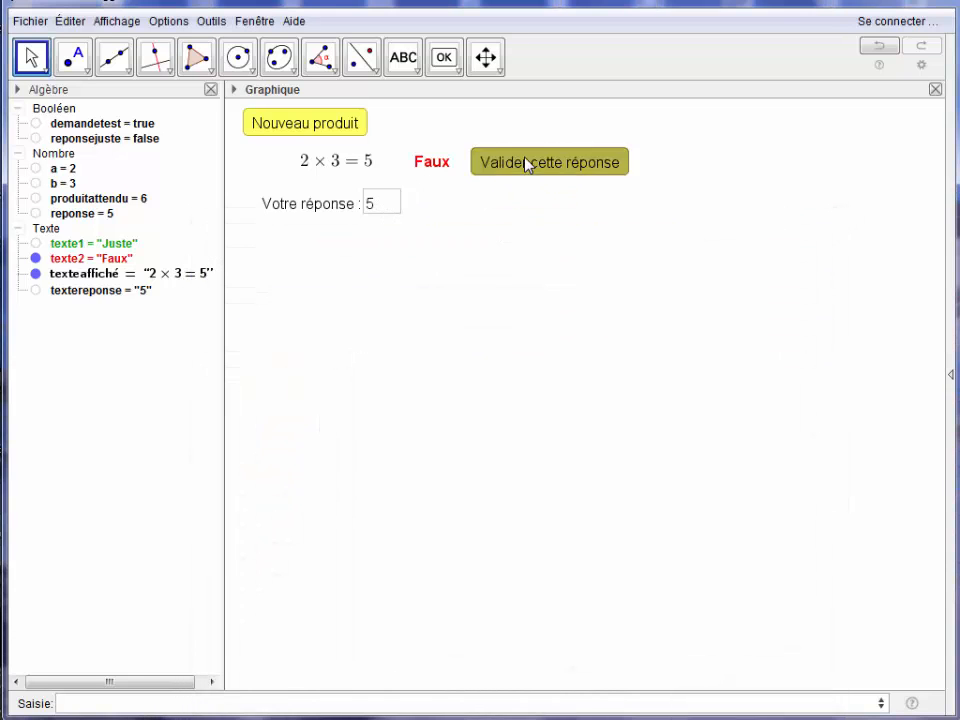
{"action": "left_click", "coordinate": [381, 209]}
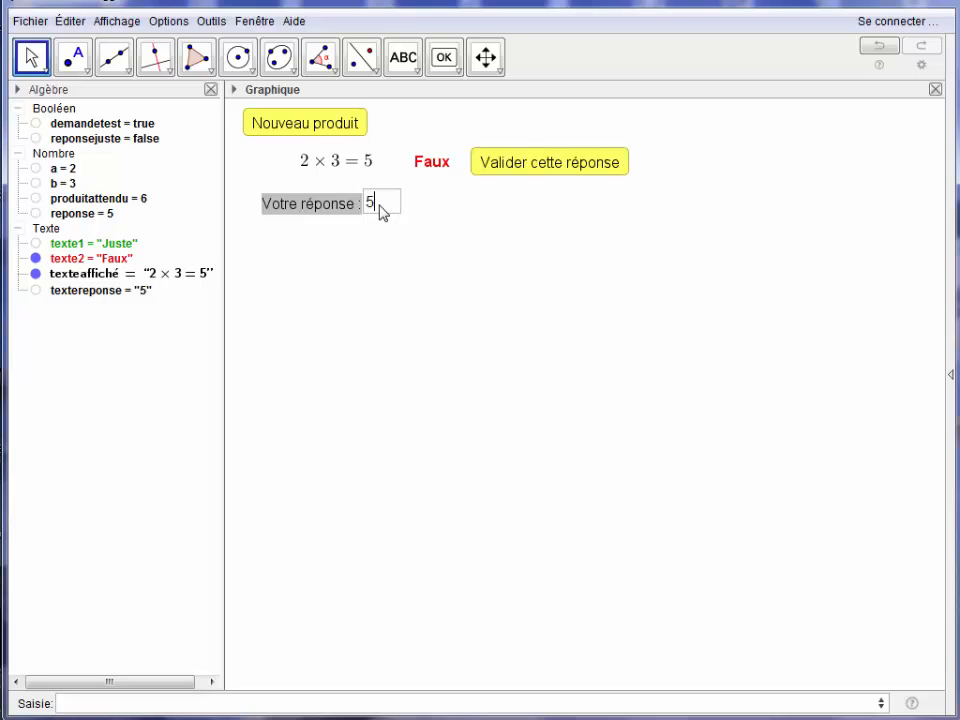
{"action": "key", "text": "BackSpace"}
{"action": "type", "text": "4"}
{"action": "key", "text": "Return"}
{"action": "left_click", "coordinate": [510, 170]}
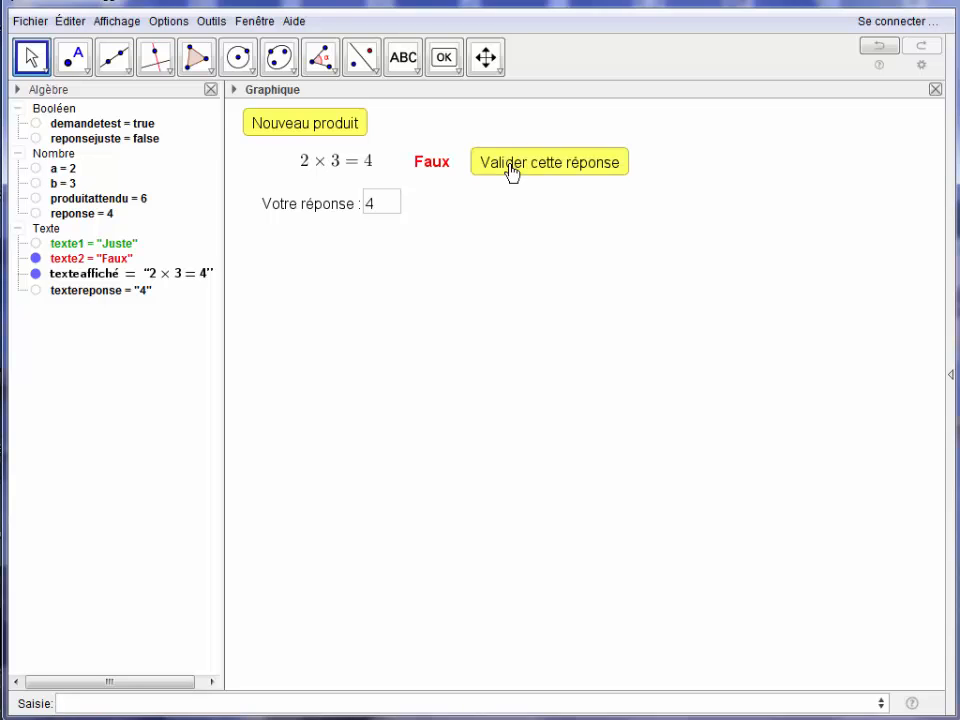
Create the numbers grade=0 and numexo=1.
{"action": "left_click", "coordinate": [151, 705]}
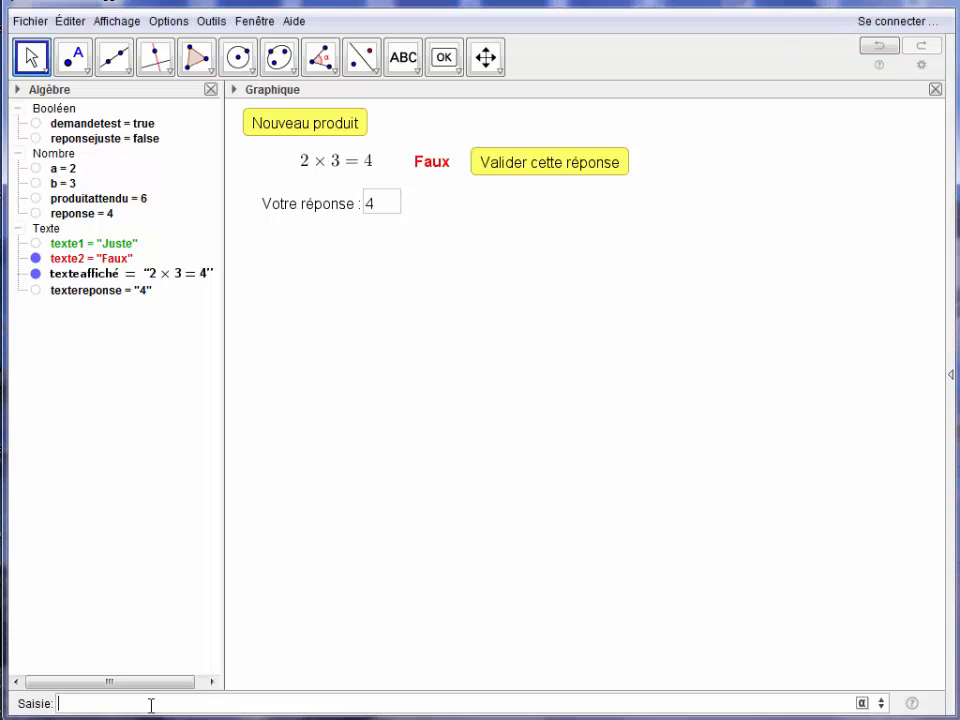
{"action": "type", "text": "grade=0"}
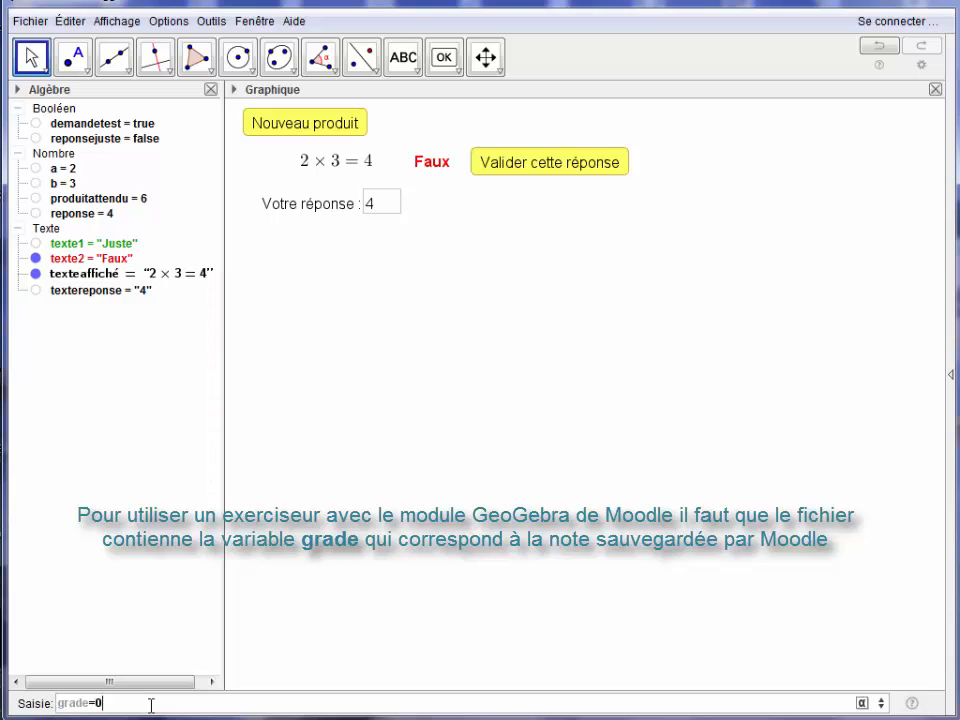
{"action": "key", "text": "Return"}
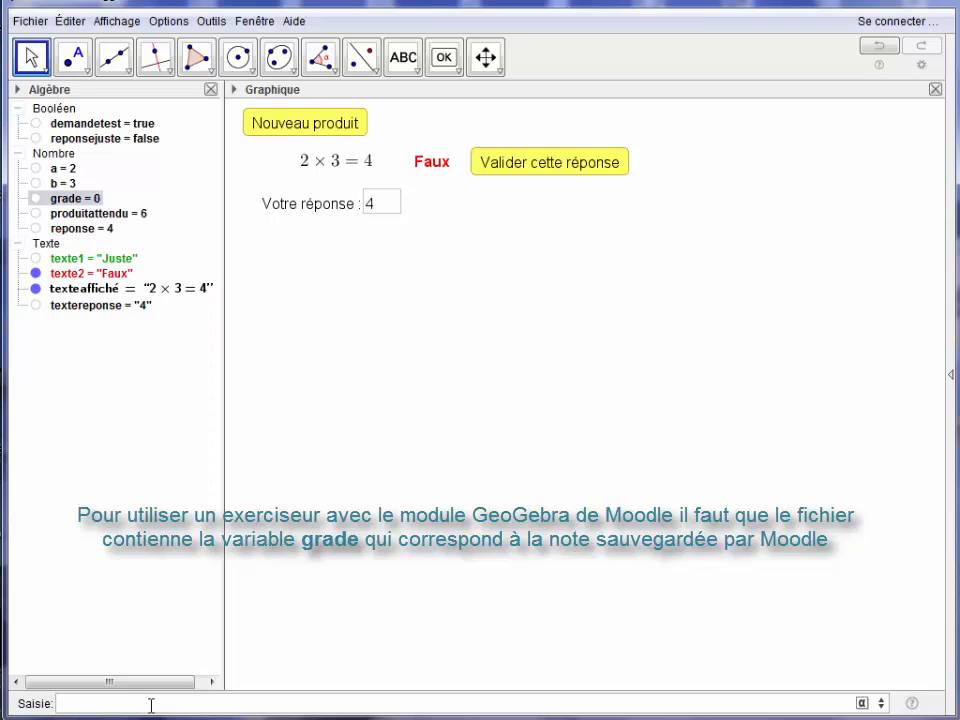
{"action": "type", "text": "numexo"}
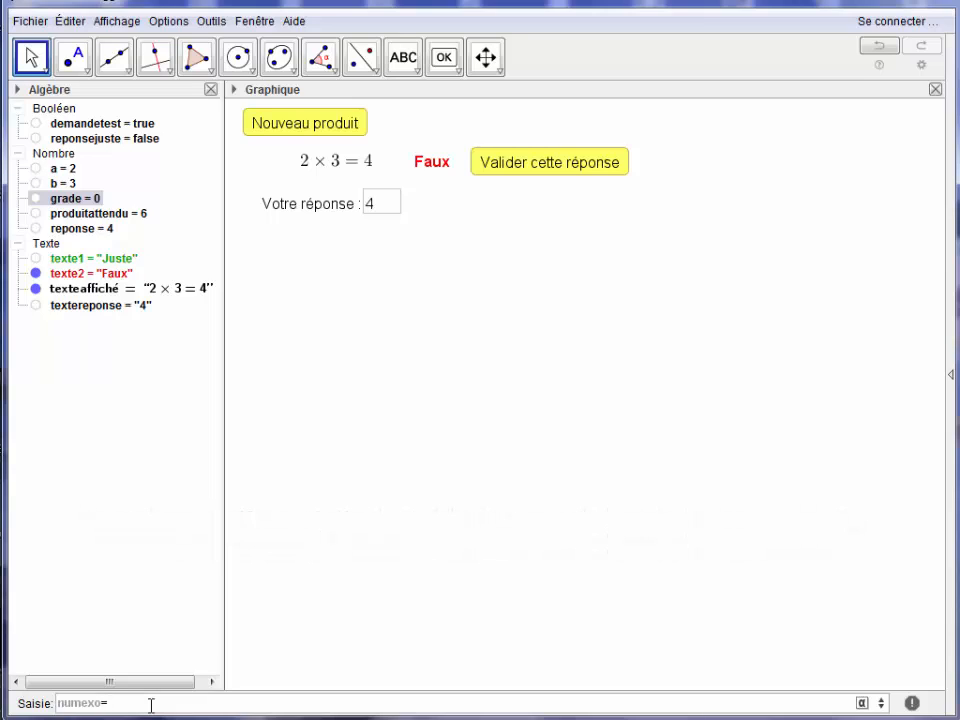
{"action": "type", "text": "=1"}
{"action": "key", "text": "Return"}
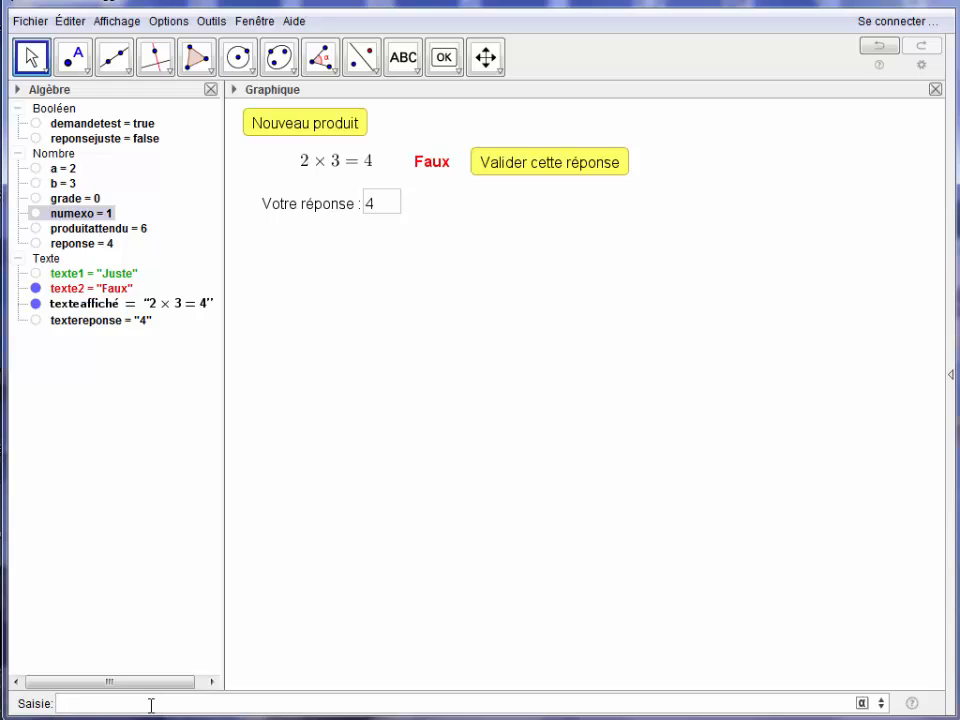
Create the number gain=1.
{"action": "type", "text": "ga"}
{"action": "key", "text": "Return"}
{"action": "type", "text": "in=1"}
{"action": "key", "text": "Return"}
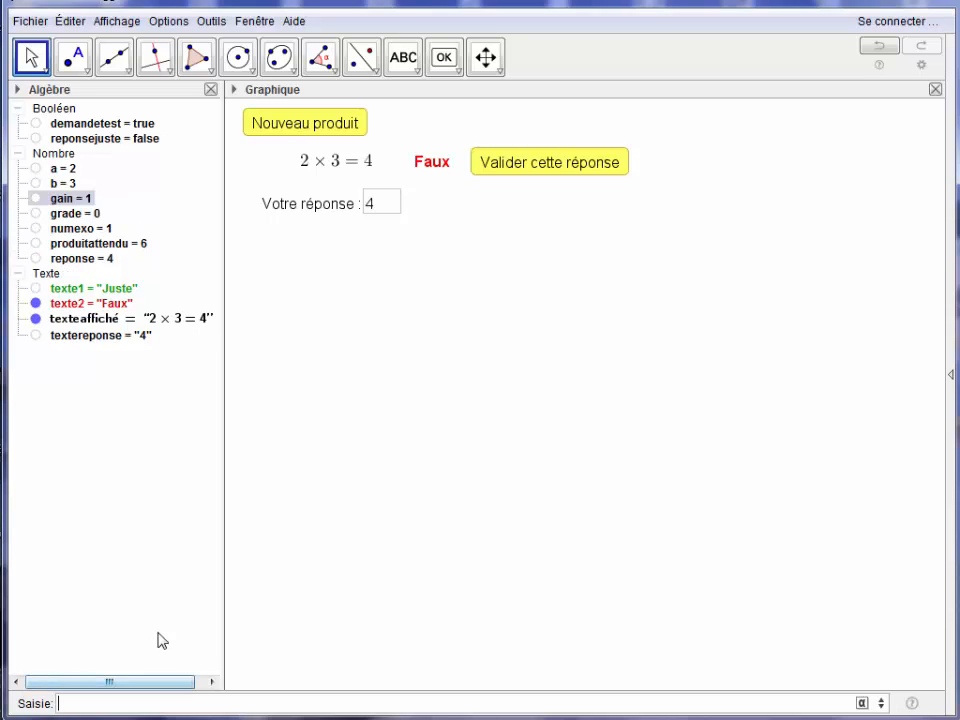
Add SoitValeur[numexo,numexo+1] as the sixth line of the "Nouveau produit" button's click script.
{"action": "right_click", "coordinate": [290, 136]}
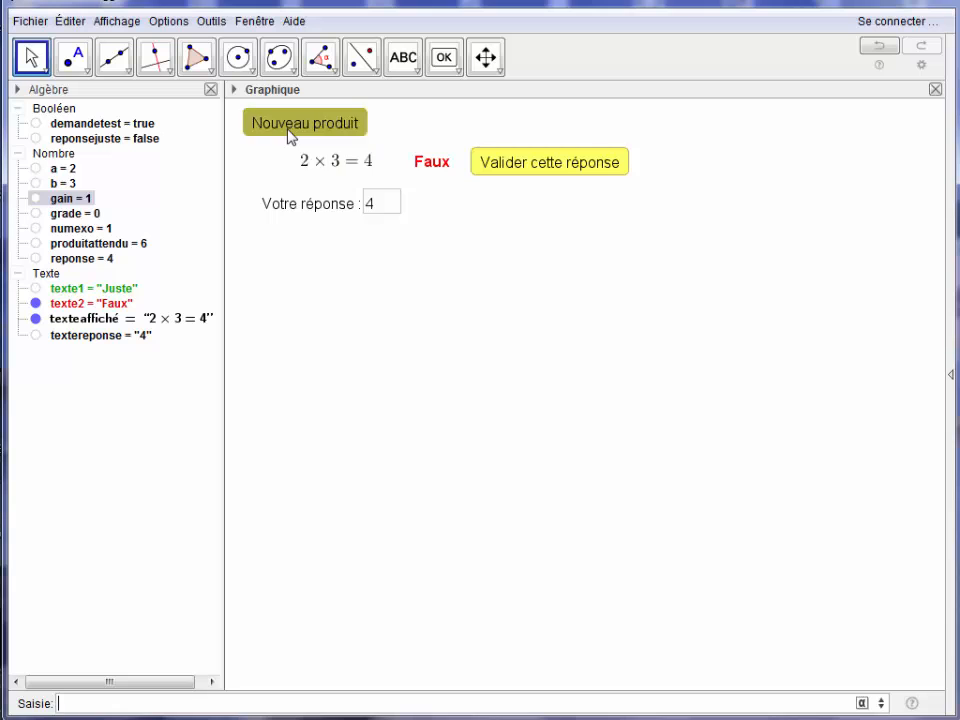
{"action": "left_click", "coordinate": [340, 258]}
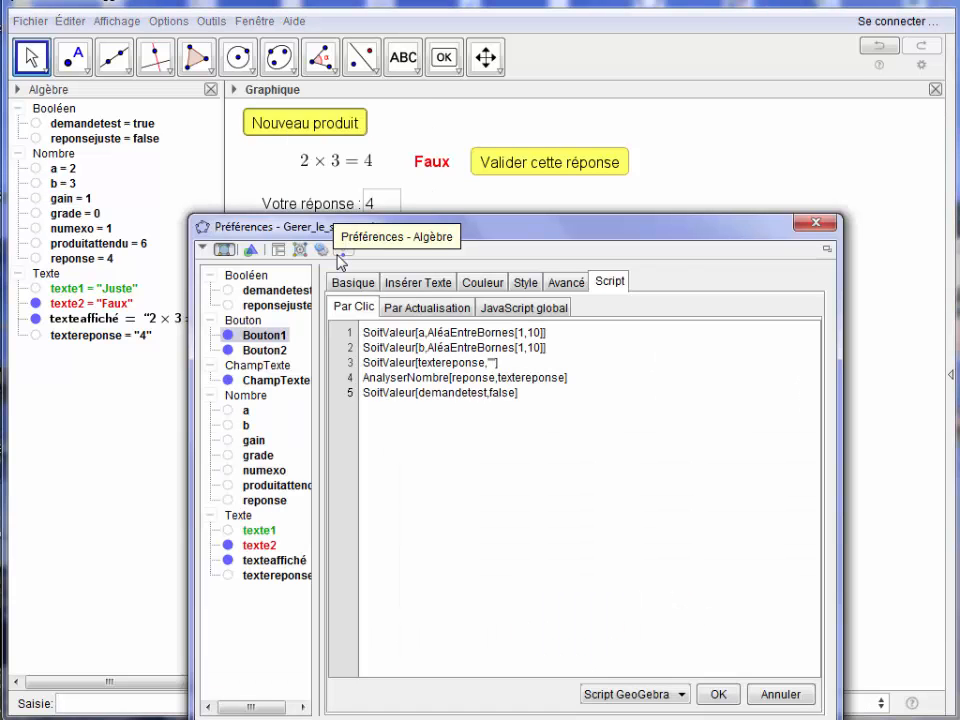
{"action": "left_click", "coordinate": [533, 393]}
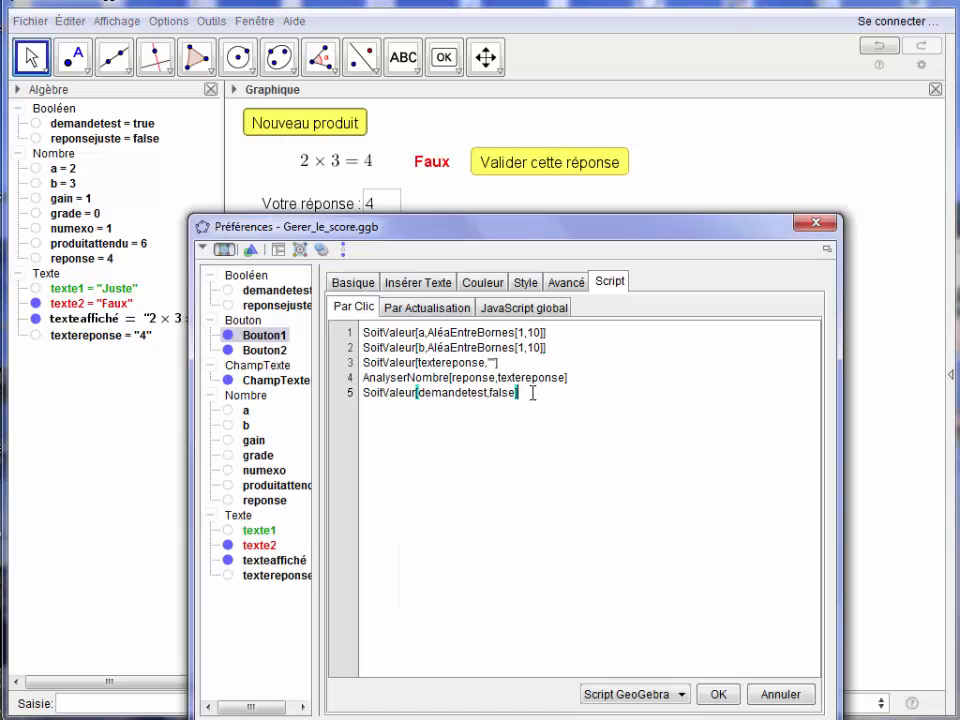
{"action": "key", "text": "Return"}
{"action": "type", "text": "SoitValeur[num"}
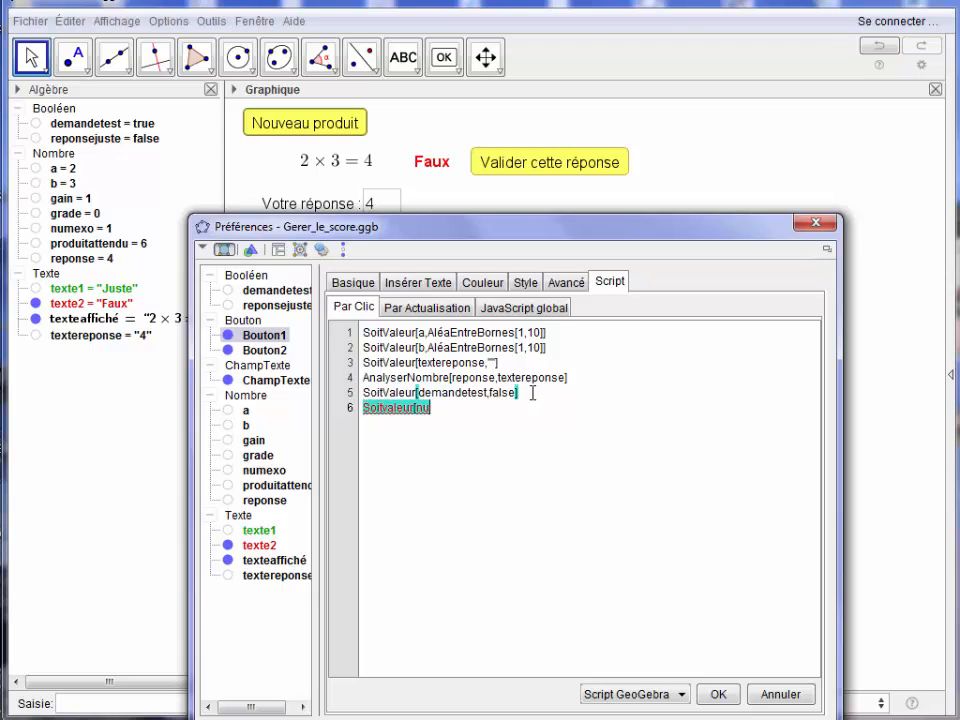
{"action": "type", "text": "exo,num"}
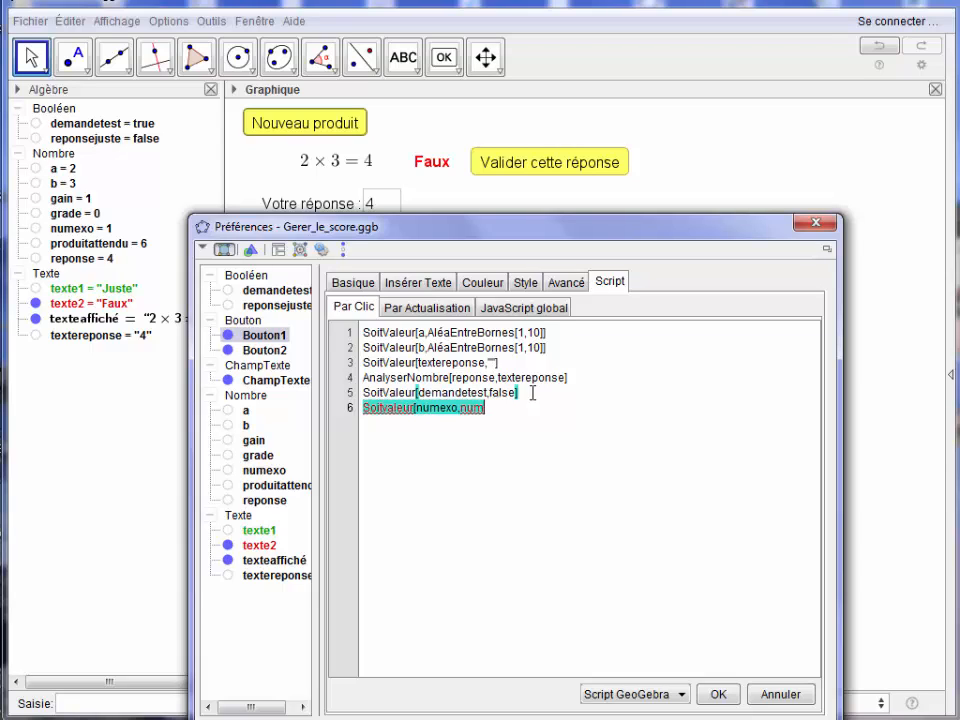
{"action": "type", "text": "exo+1]"}
{"action": "left_click", "coordinate": [388, 407]}
{"action": "key", "text": "BackSpace"}
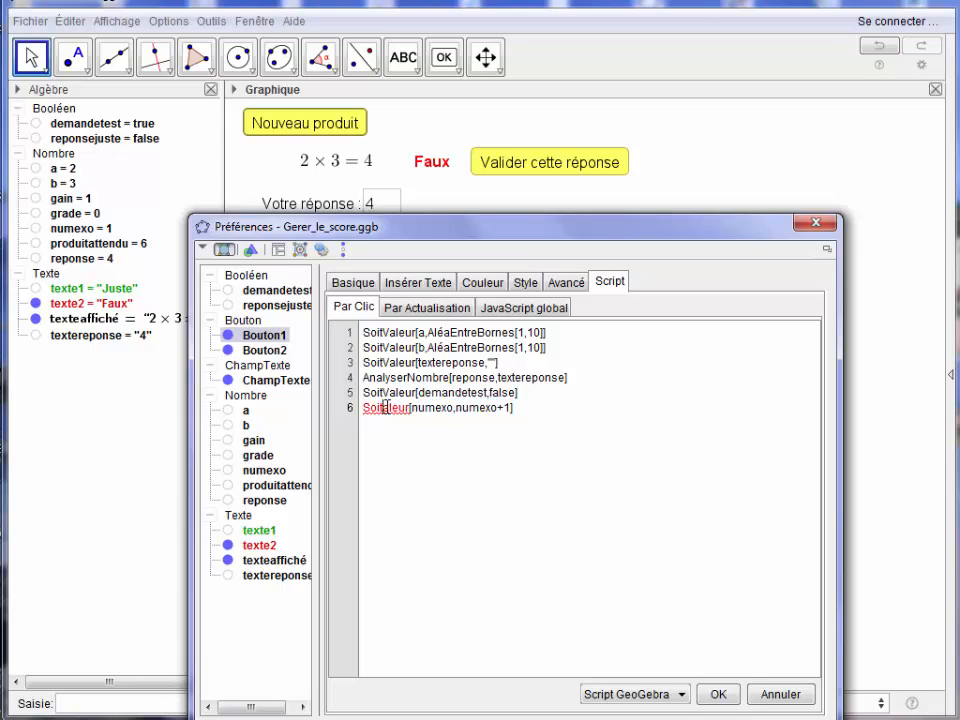
{"action": "type", "text": "V"}
Copy the numexo line to line 7 of the script, change it to SoitValeur[gain,gain+1], and apply the script.
{"action": "left_click", "coordinate": [471, 472]}
{"action": "key", "text": "Return"}
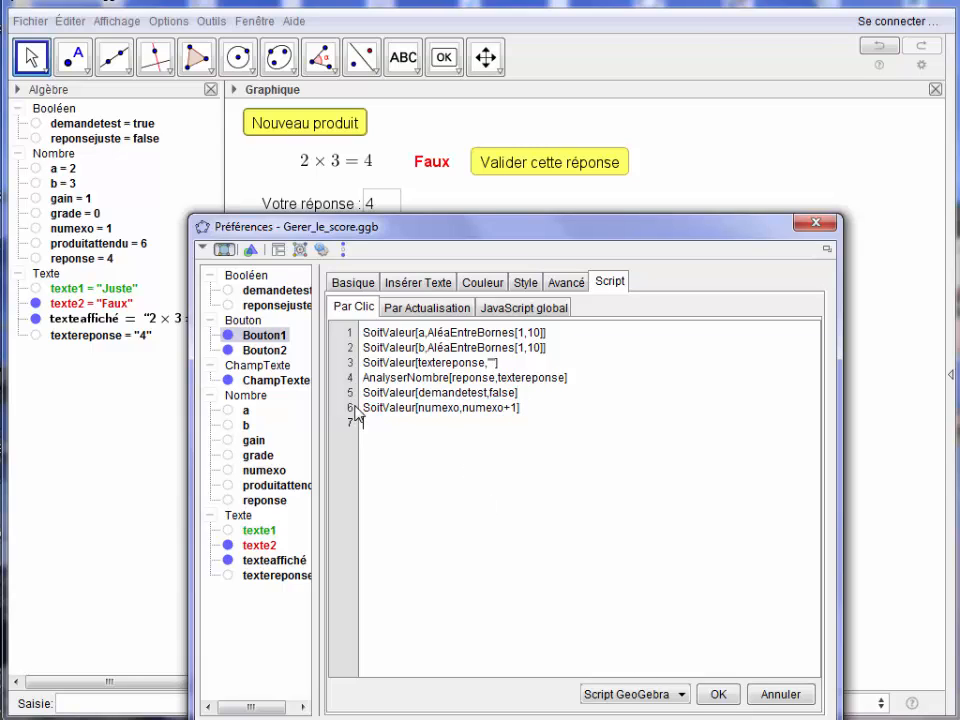
{"action": "left_click_drag", "start_coordinate": [364, 407], "coordinate": [553, 418]}
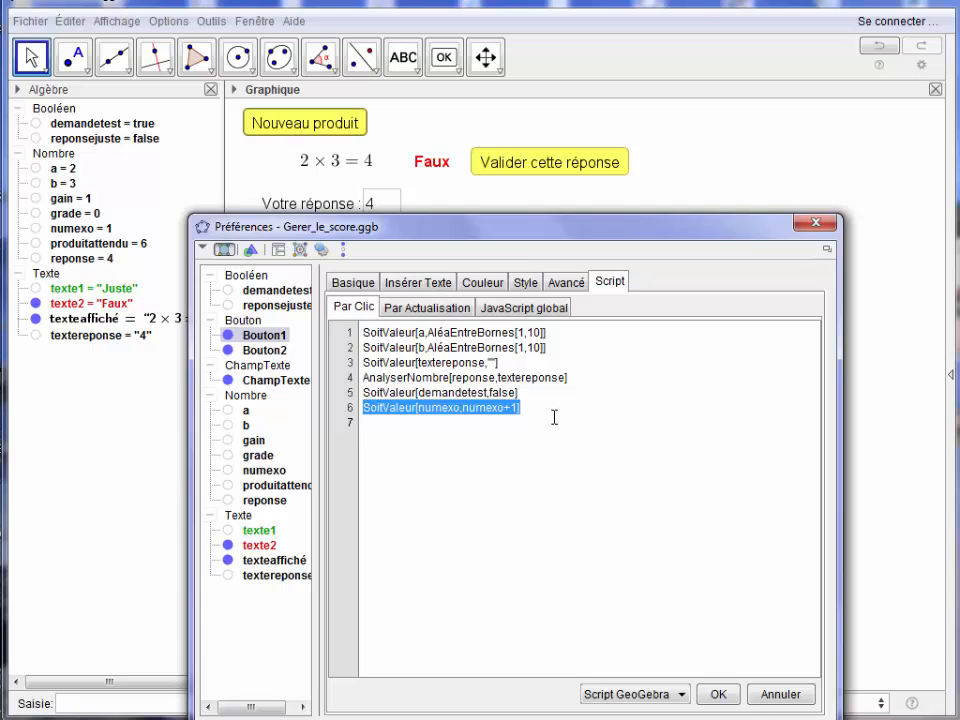
{"action": "key", "text": "ctrl+c"}
{"action": "left_click", "coordinate": [554, 418]}
{"action": "key", "text": "ctrl+v"}
{"action": "left_click", "coordinate": [460, 422]}
{"action": "key", "text": "BackSpace"}
{"action": "key", "text": "BackSpace"}
{"action": "key", "text": "BackSpace"}
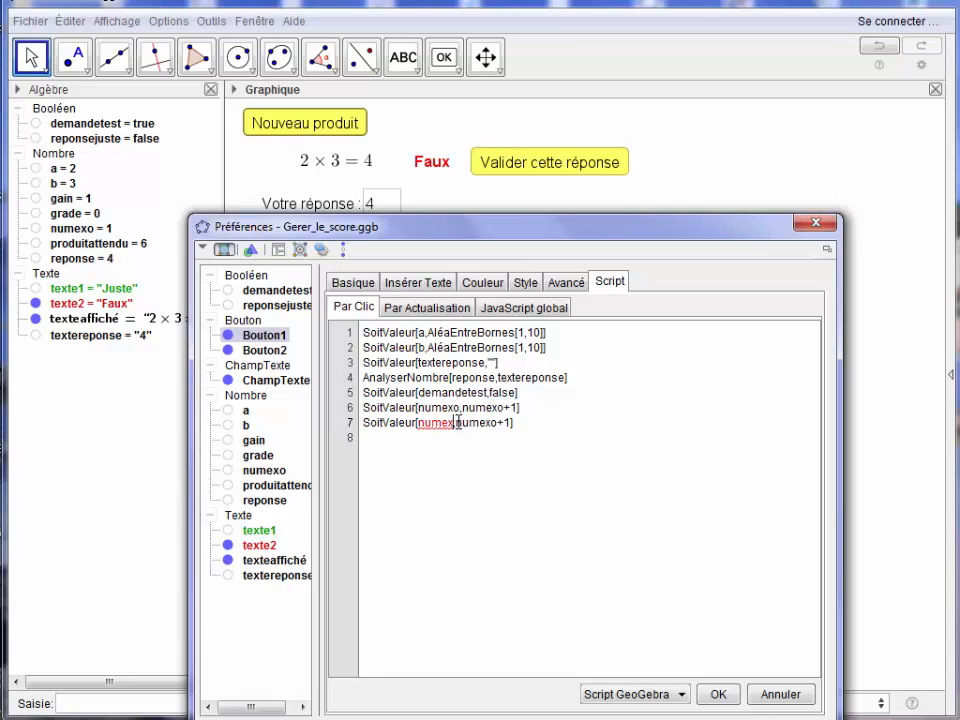
{"action": "key", "text": "BackSpace"}
{"action": "key", "text": "BackSpace"}
{"action": "key", "text": "BackSpace"}
{"action": "type", "text": "gain"}
{"action": "left_click", "coordinate": [485, 422]}
{"action": "key", "text": "BackSpace"}
{"action": "key", "text": "BackSpace"}
{"action": "key", "text": "BackSpace"}
{"action": "key", "text": "BackSpace"}
{"action": "key", "text": "BackSpace"}
{"action": "key", "text": "BackSpace"}
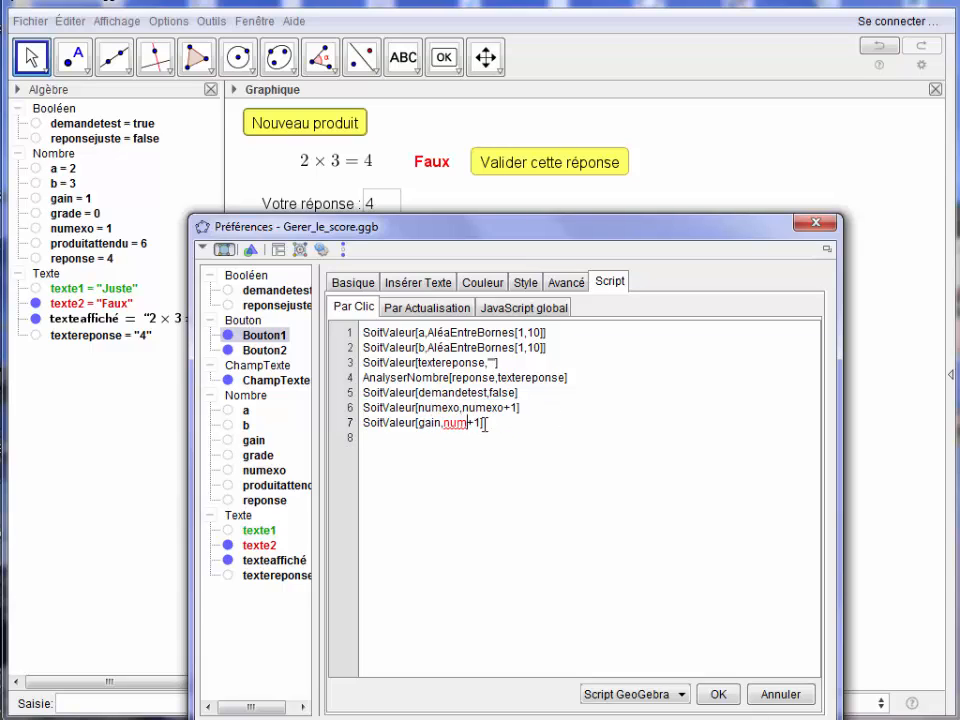
{"action": "type", "text": "gain"}
{"action": "left_click", "coordinate": [718, 694]}
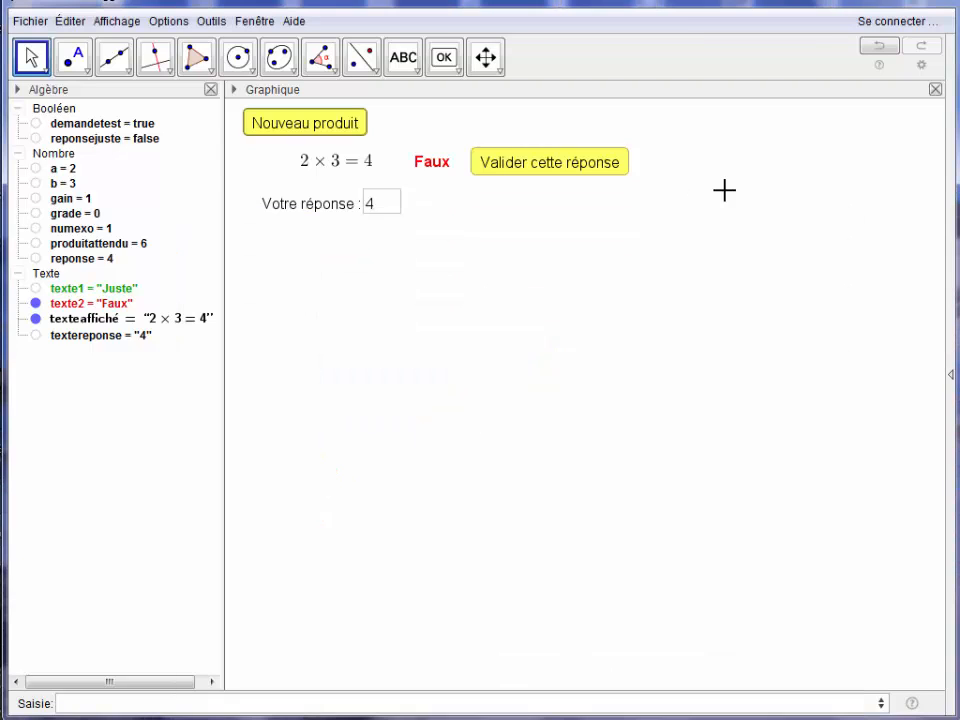
Insert the text "Score : grade / numexo" above and to the right of the "Valider cette réponse" button, with grade and numexo as linked objects.
{"action": "left_click", "coordinate": [405, 62]}
{"action": "left_click", "coordinate": [728, 115]}
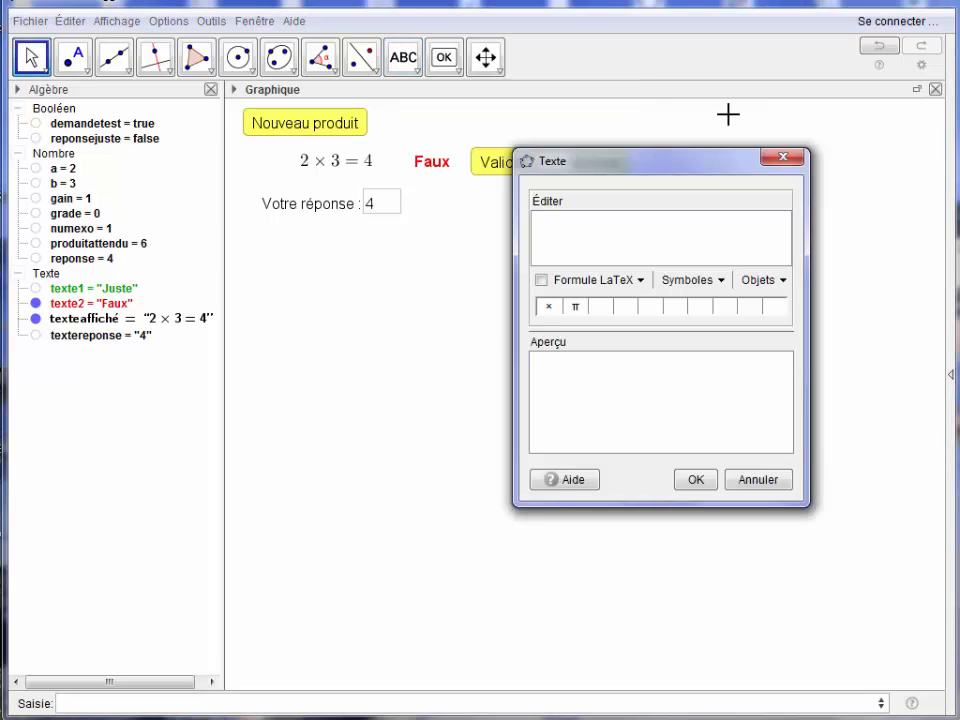
{"action": "type", "text": "Score :"}
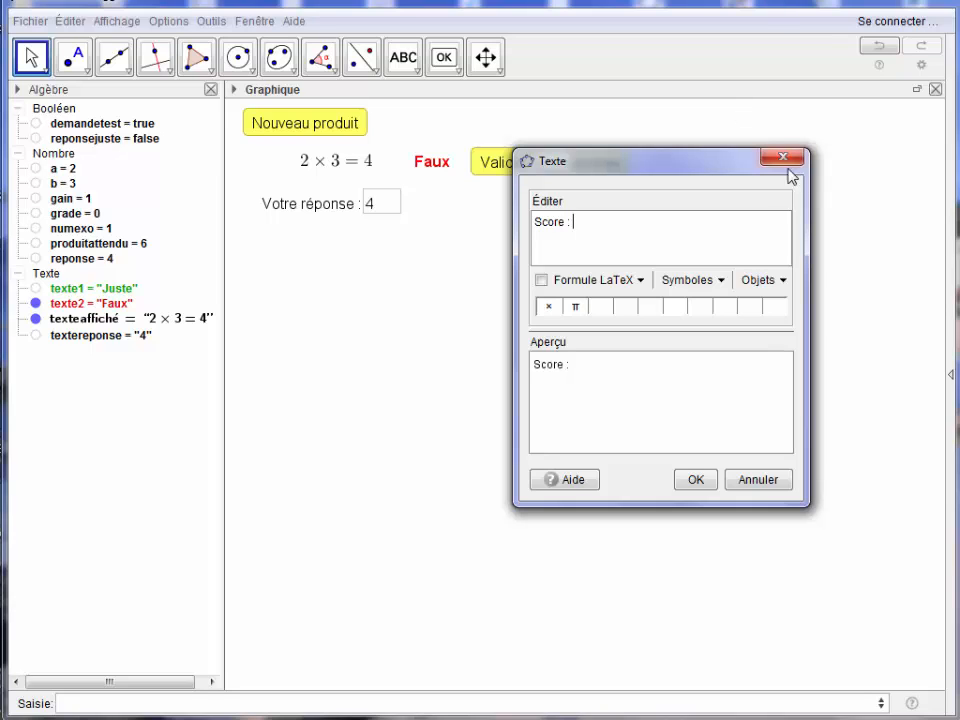
{"action": "left_click", "coordinate": [784, 286]}
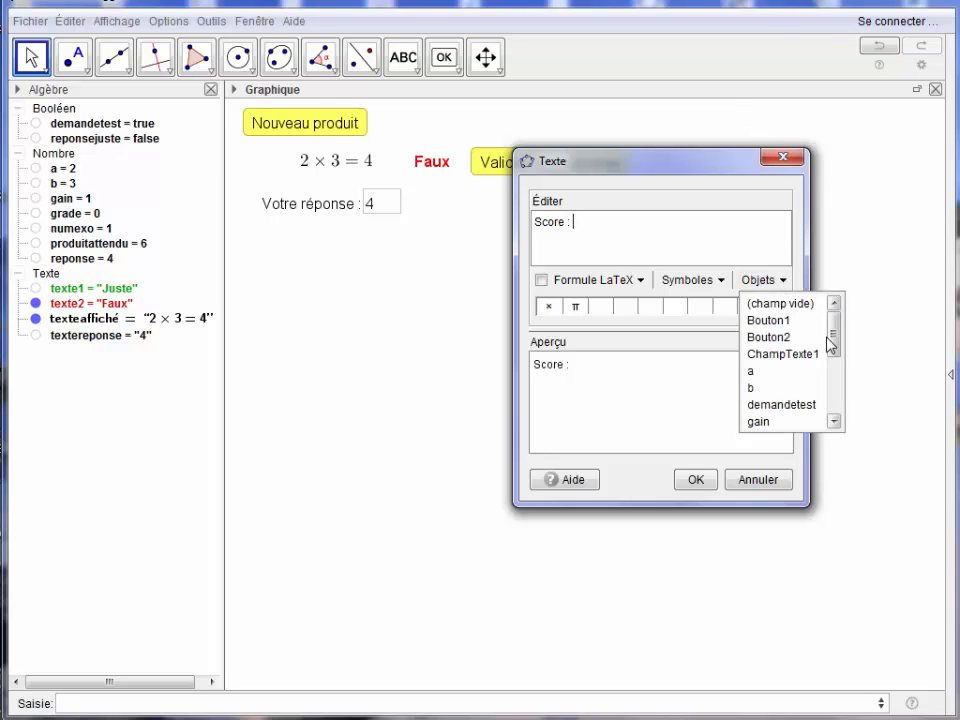
{"action": "left_click_drag", "start_coordinate": [834, 336], "coordinate": [834, 369]}
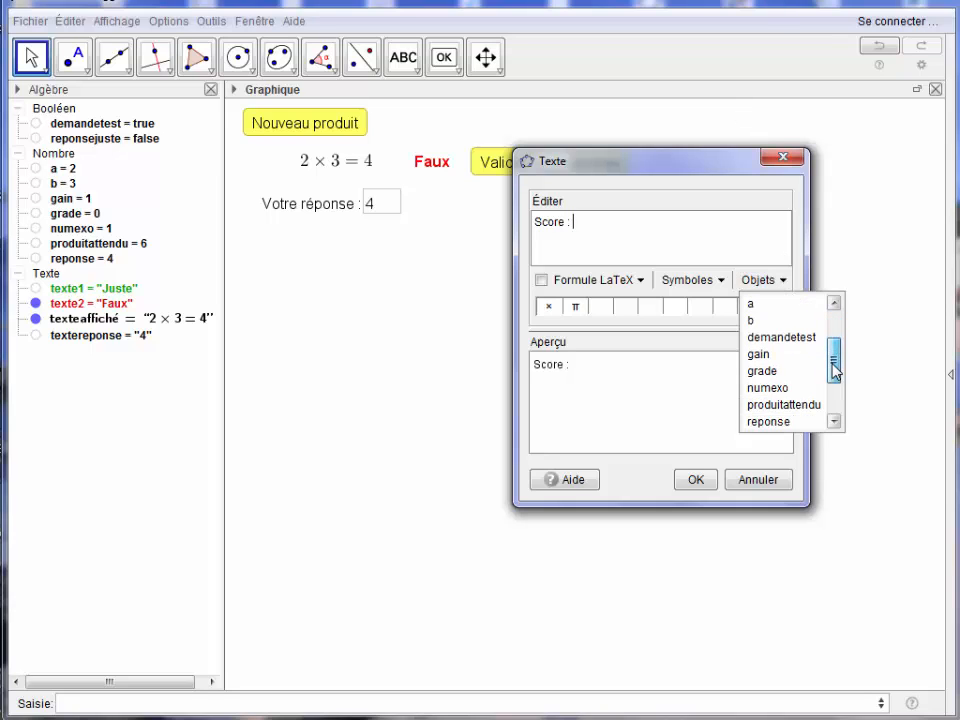
{"action": "left_click", "coordinate": [765, 371]}
{"action": "type", "text": "/"}
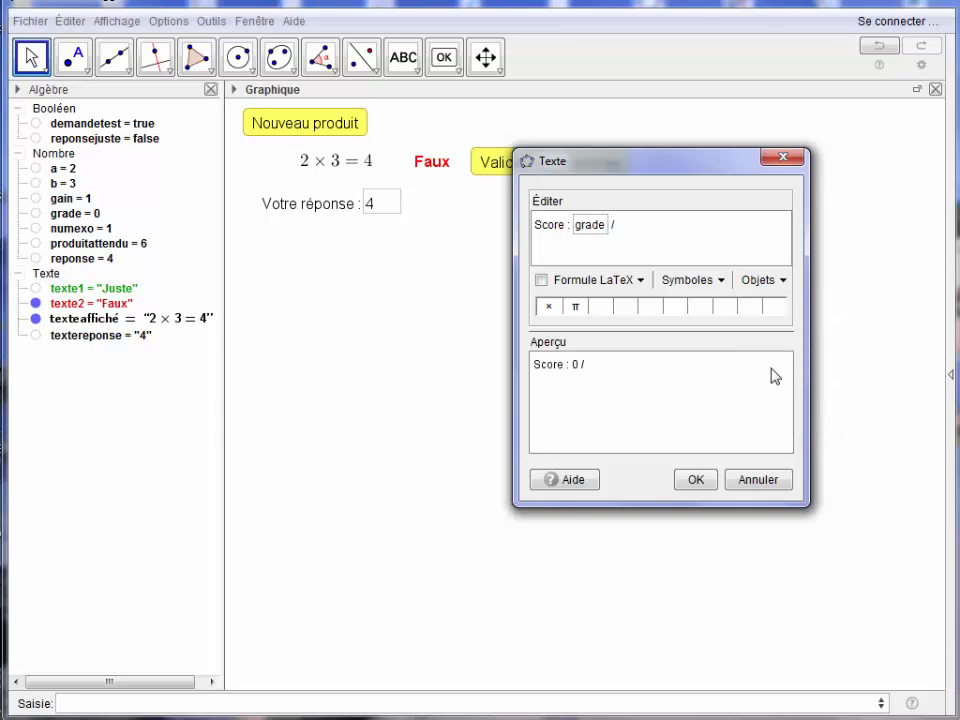
{"action": "left_click", "coordinate": [784, 284]}
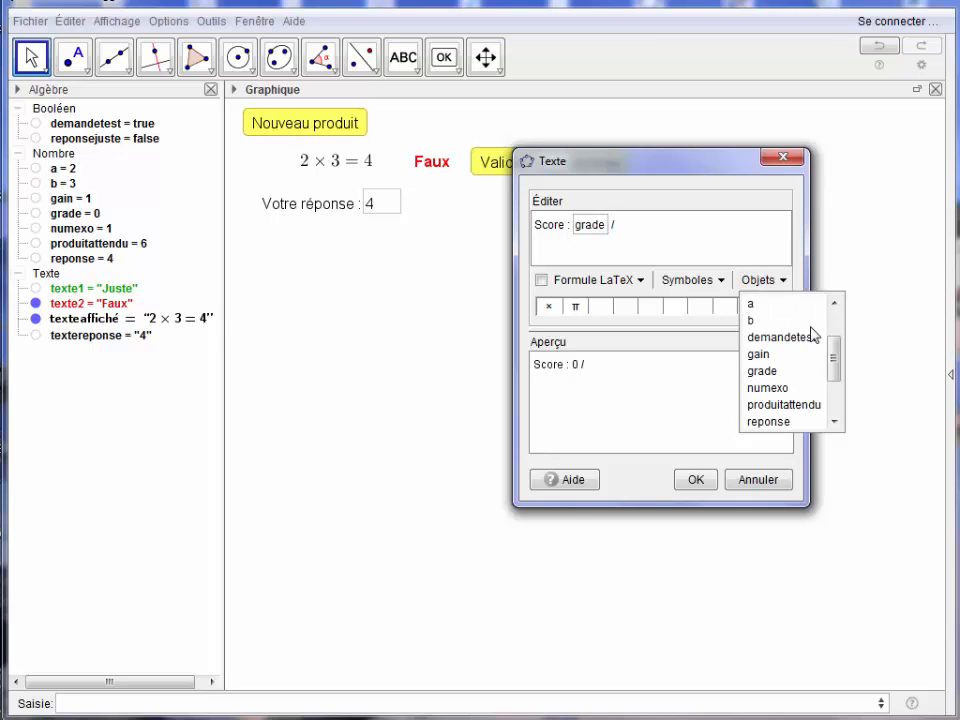
{"action": "left_click_drag", "start_coordinate": [834, 366], "coordinate": [834, 392]}
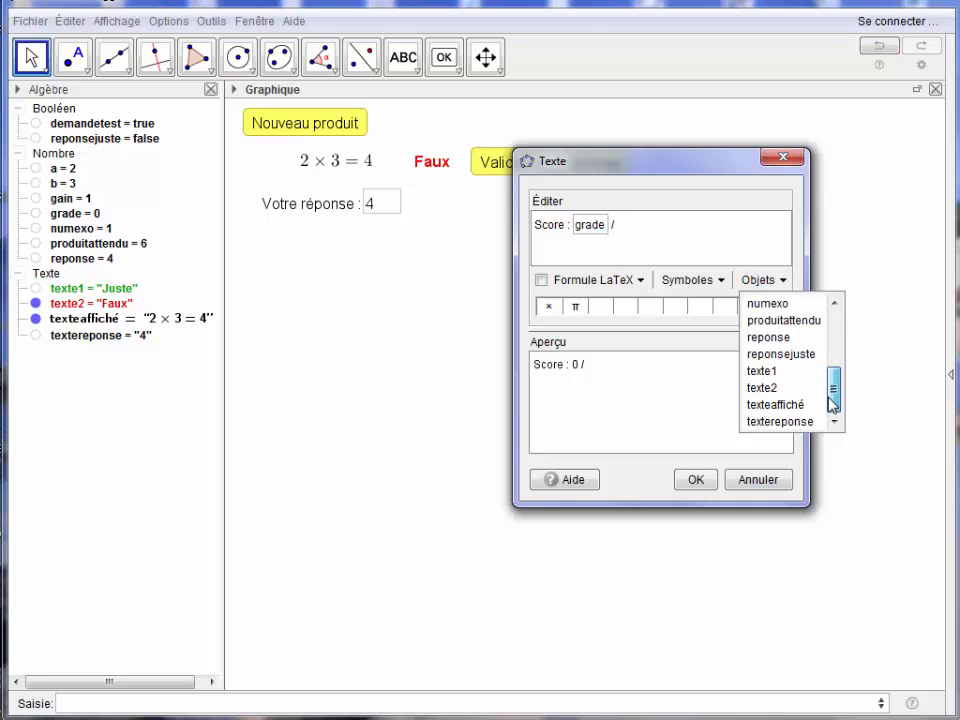
{"action": "left_click", "coordinate": [772, 303]}
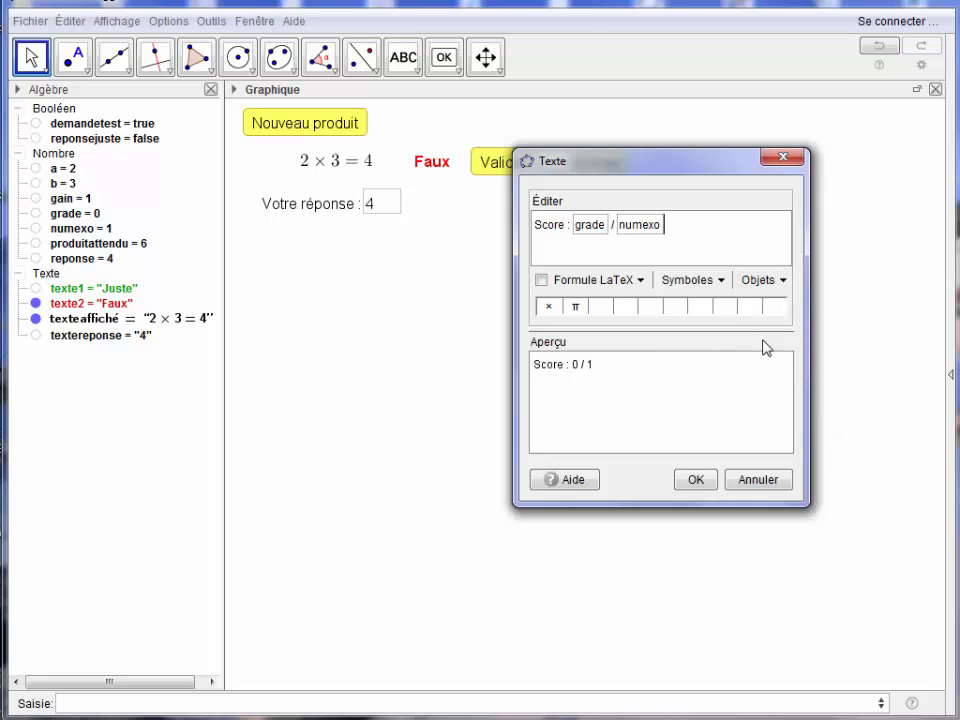
{"action": "left_click", "coordinate": [697, 480]}
Set the score text's size to Moyenne and its foreground colour to blue #006699.
{"action": "right_click", "coordinate": [740, 112]}
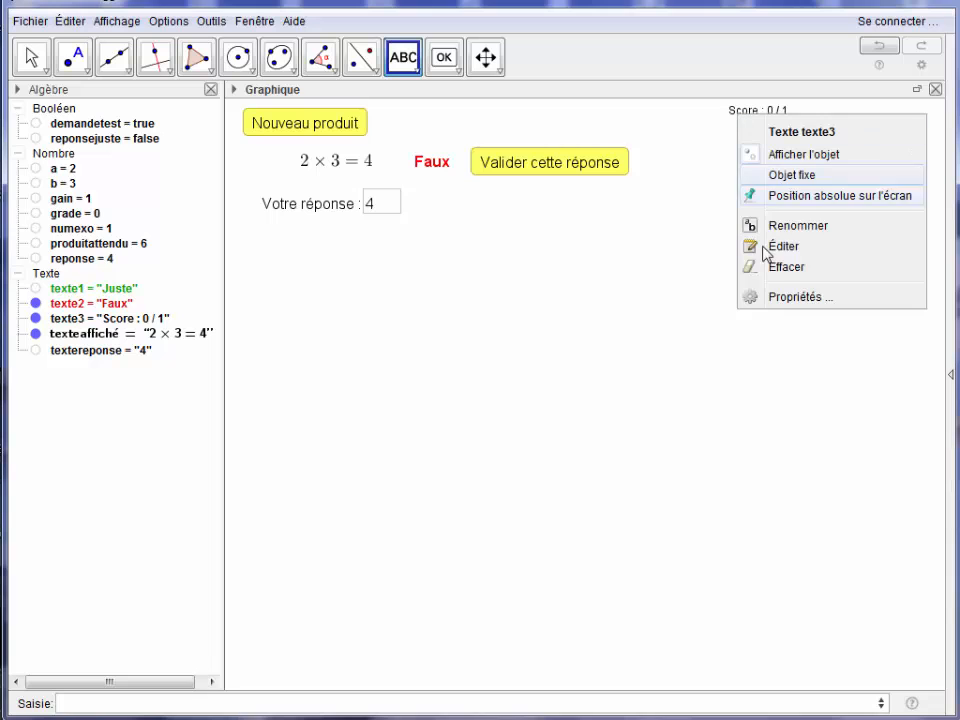
{"action": "left_click", "coordinate": [778, 306]}
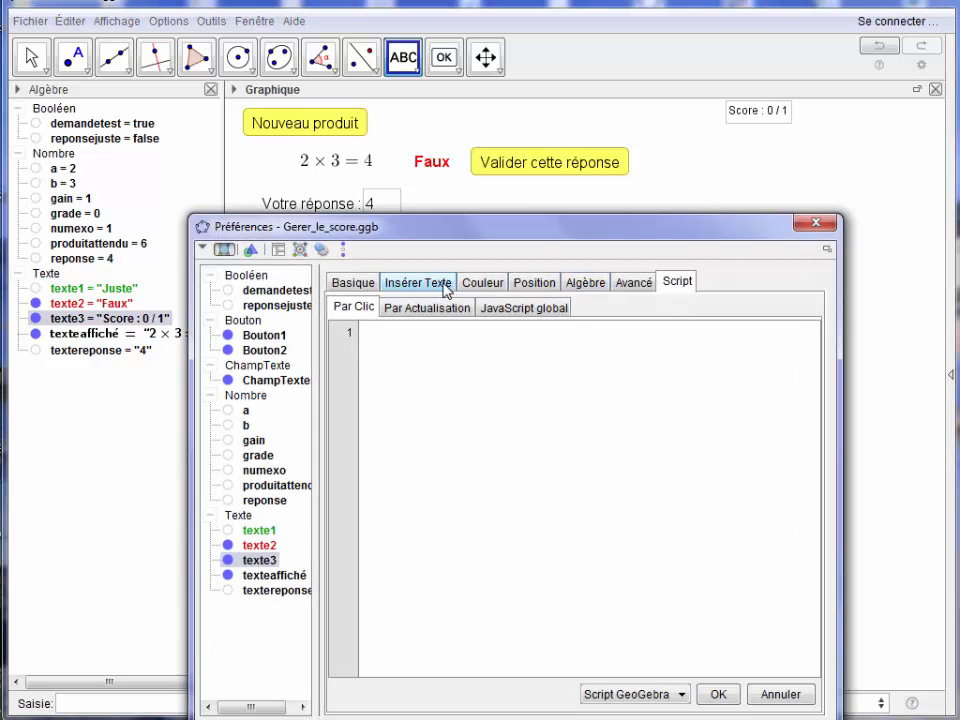
{"action": "left_click", "coordinate": [446, 288]}
{"action": "left_click", "coordinate": [518, 312]}
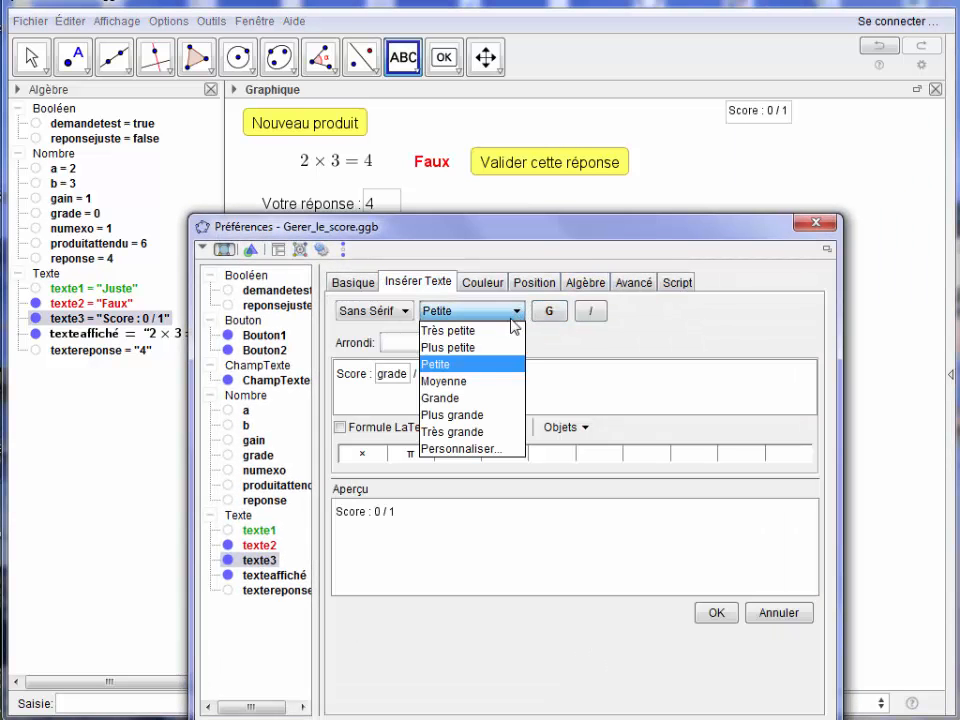
{"action": "left_click", "coordinate": [474, 381]}
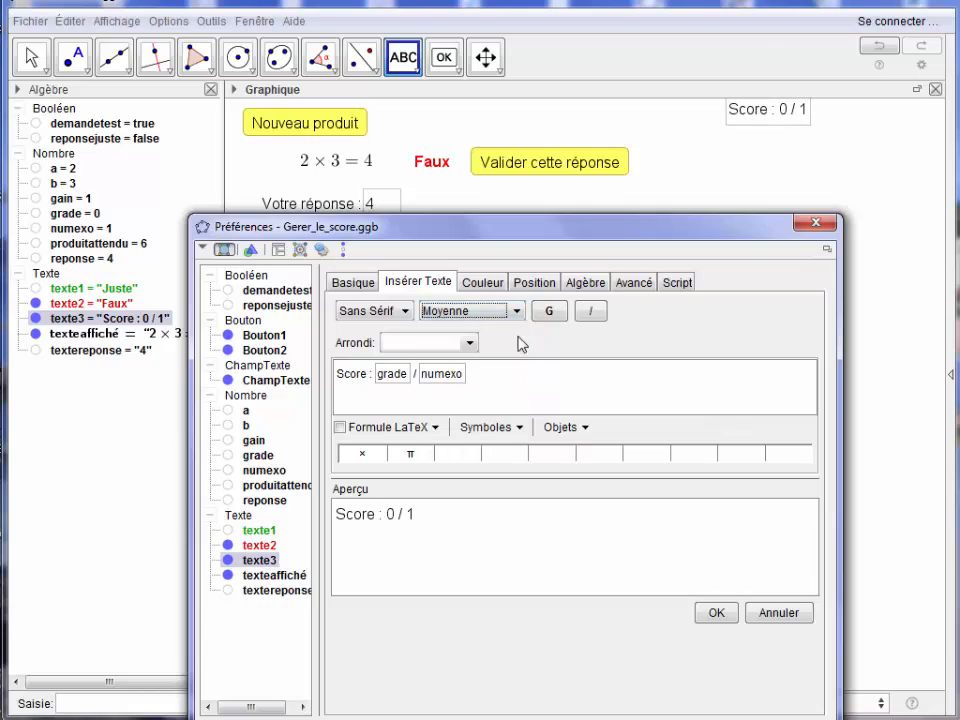
{"action": "left_click", "coordinate": [483, 288]}
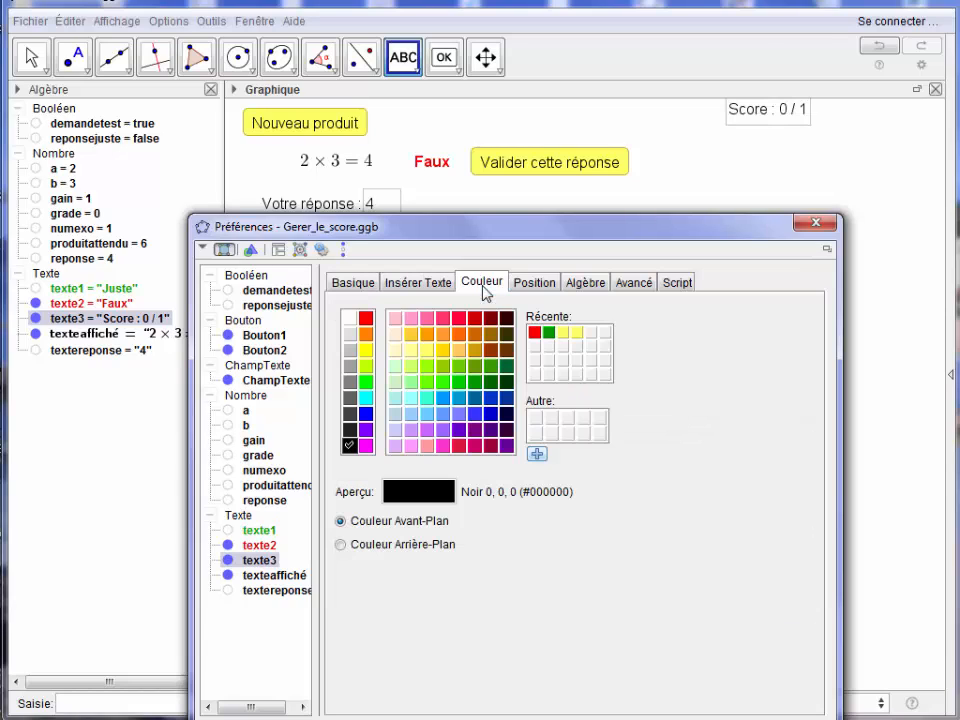
{"action": "left_click", "coordinate": [471, 400]}
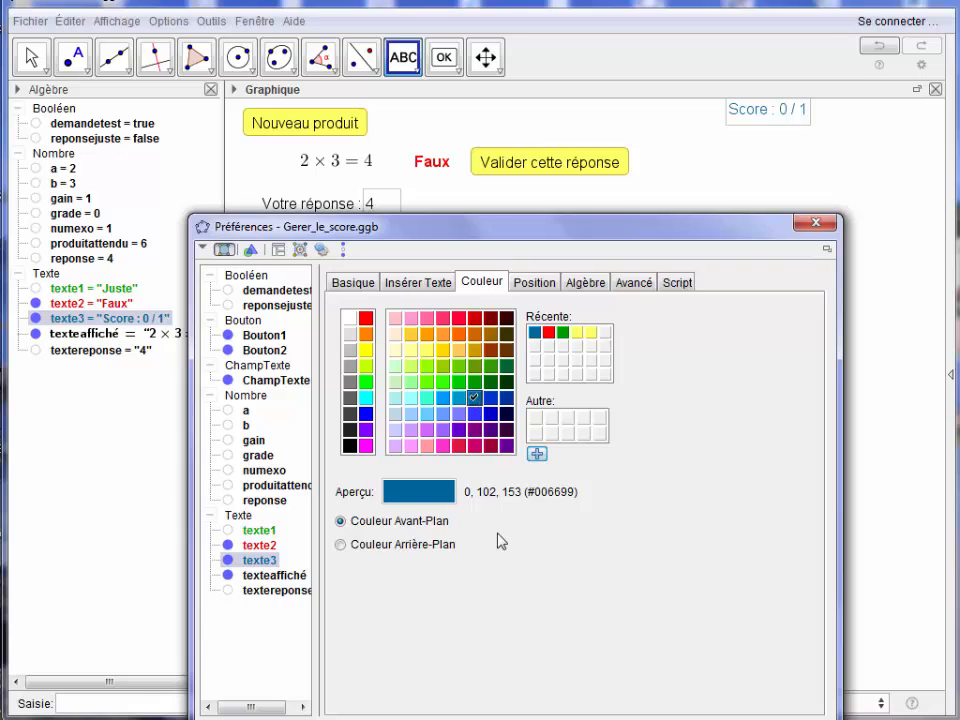
{"action": "left_click", "coordinate": [818, 221]}
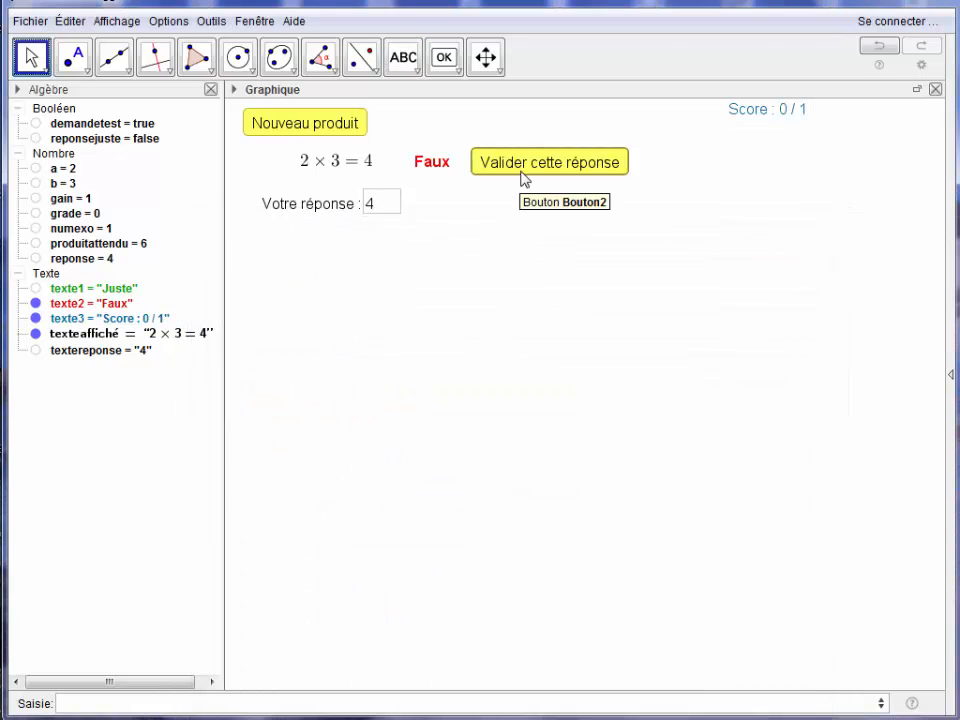
Add Si[reponsejuste,SoitValeur[grade,grade+gain]] as the second line of the "Valider cette réponse" button's click script.
{"action": "right_click", "coordinate": [521, 173]}
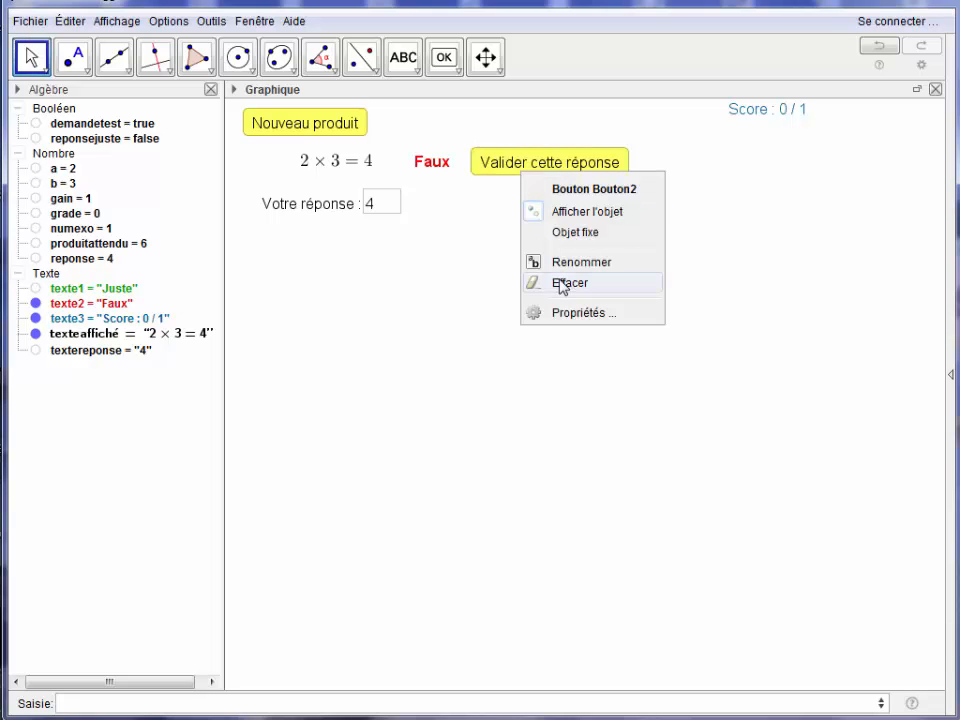
{"action": "left_click", "coordinate": [566, 314]}
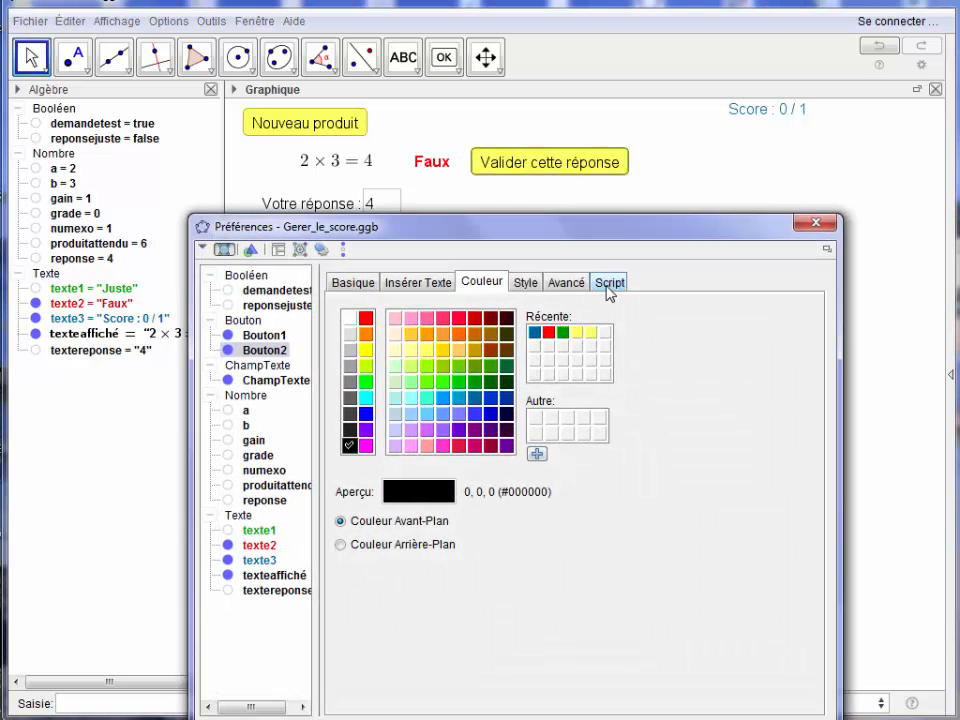
{"action": "left_click", "coordinate": [609, 283]}
{"action": "left_click", "coordinate": [520, 341]}
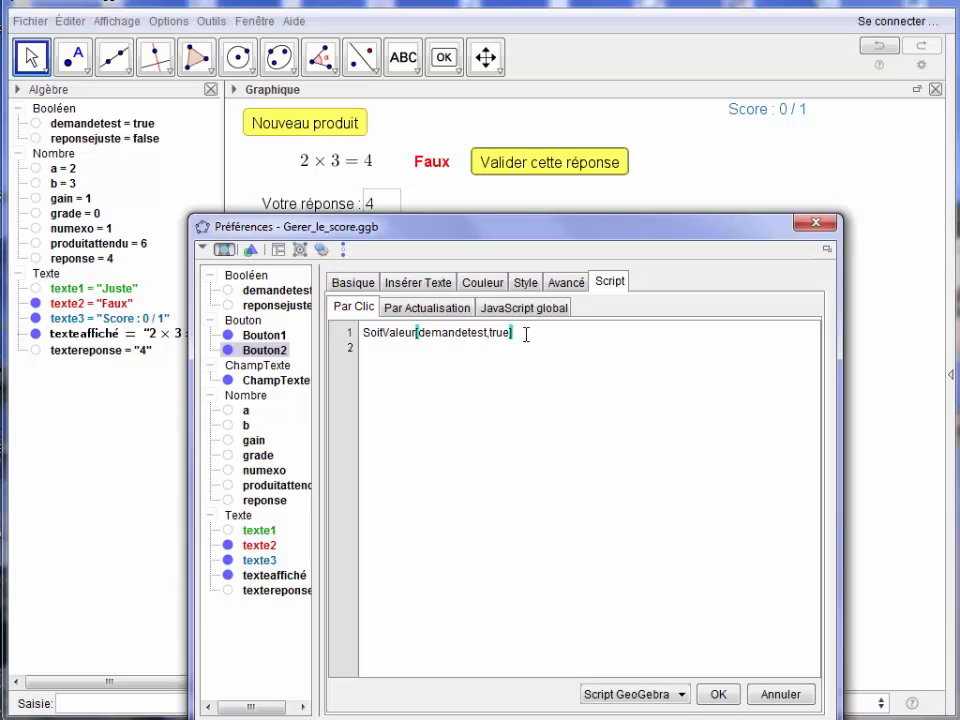
{"action": "key", "text": "Return"}
{"action": "type", "text": "Si"}
{"action": "type", "text": "("}
{"action": "type", "text": "reponsejuste"}
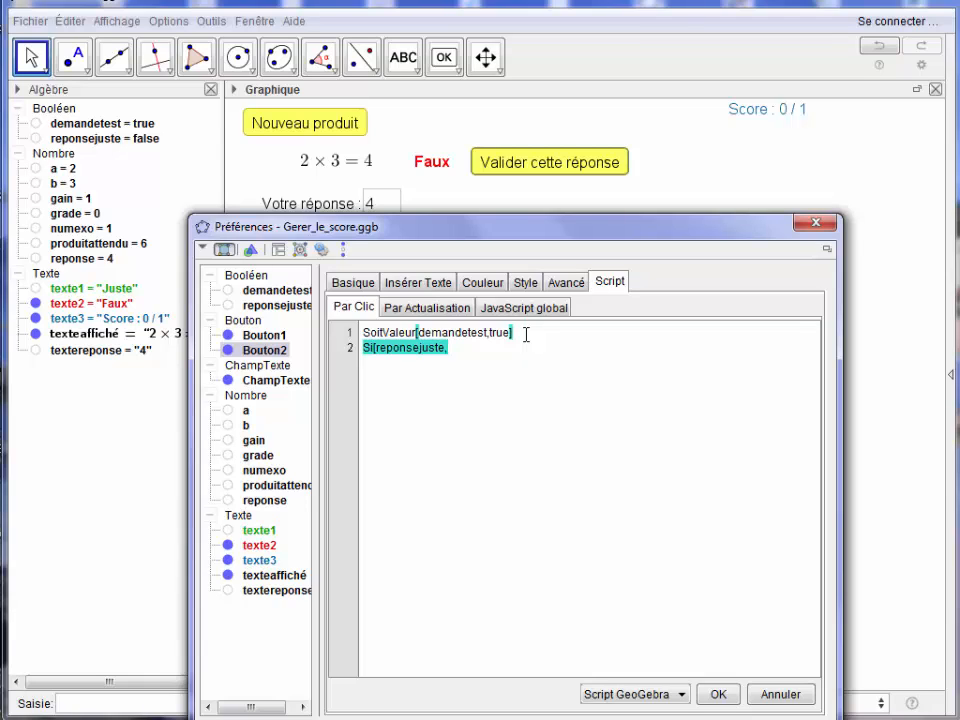
{"action": "type", "text": ",SoitValeur[gr"}
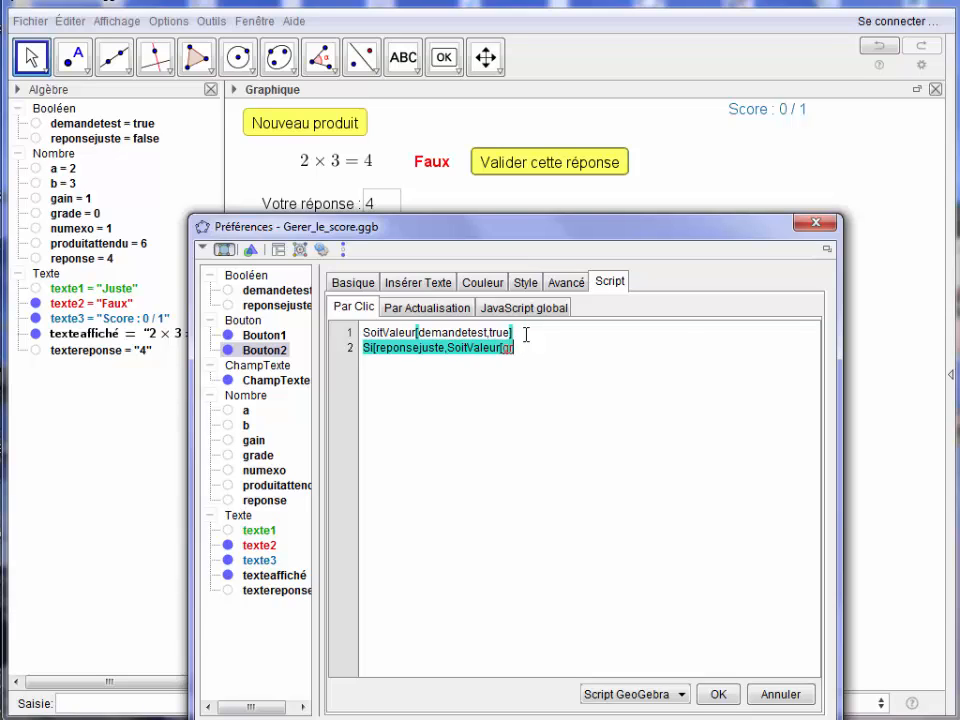
{"action": "type", "text": "ade,grade+ga"}
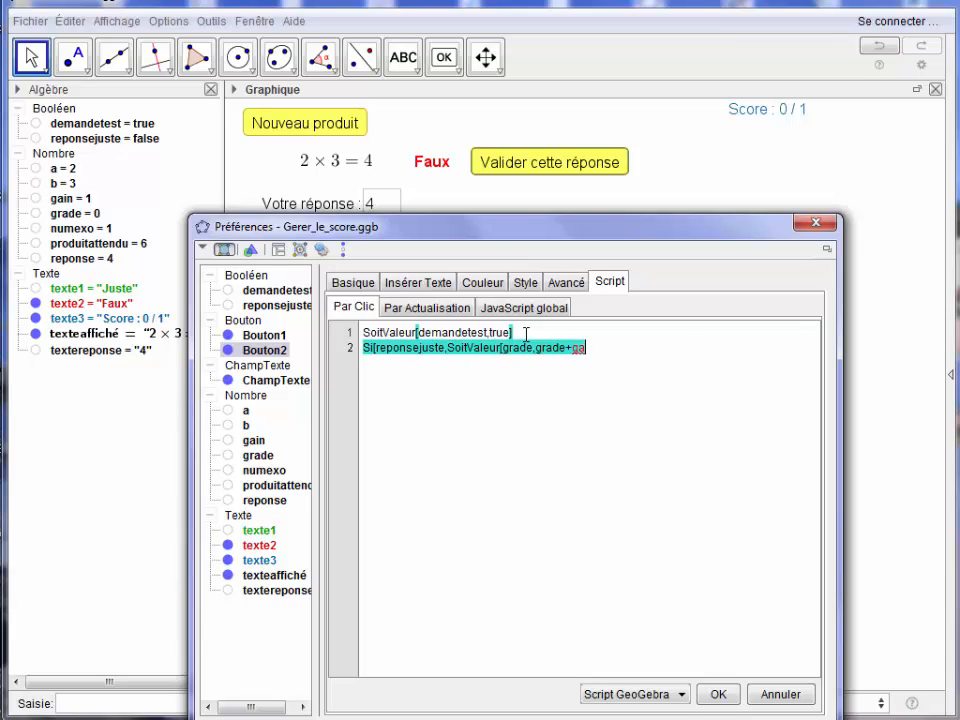
{"action": "type", "text": "in"}
Add SoitValeur[gain,0] as the third line of the "Valider cette réponse" script and close the preferences.
{"action": "key", "text": "Return"}
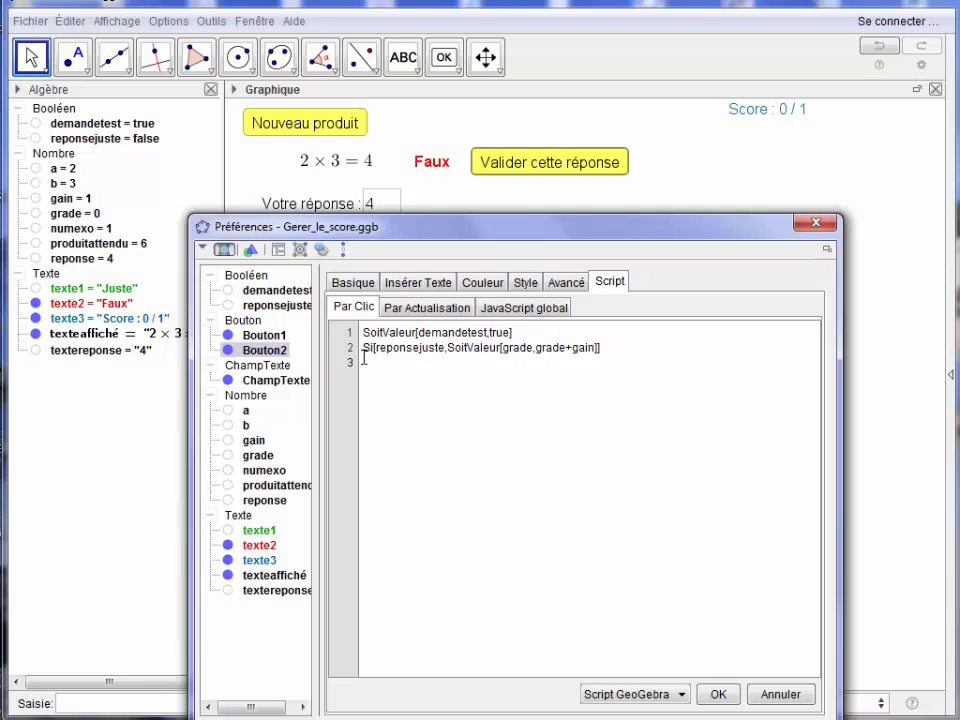
{"action": "type", "text": "SoitValeur["}
{"action": "type", "text": "gain,0"}
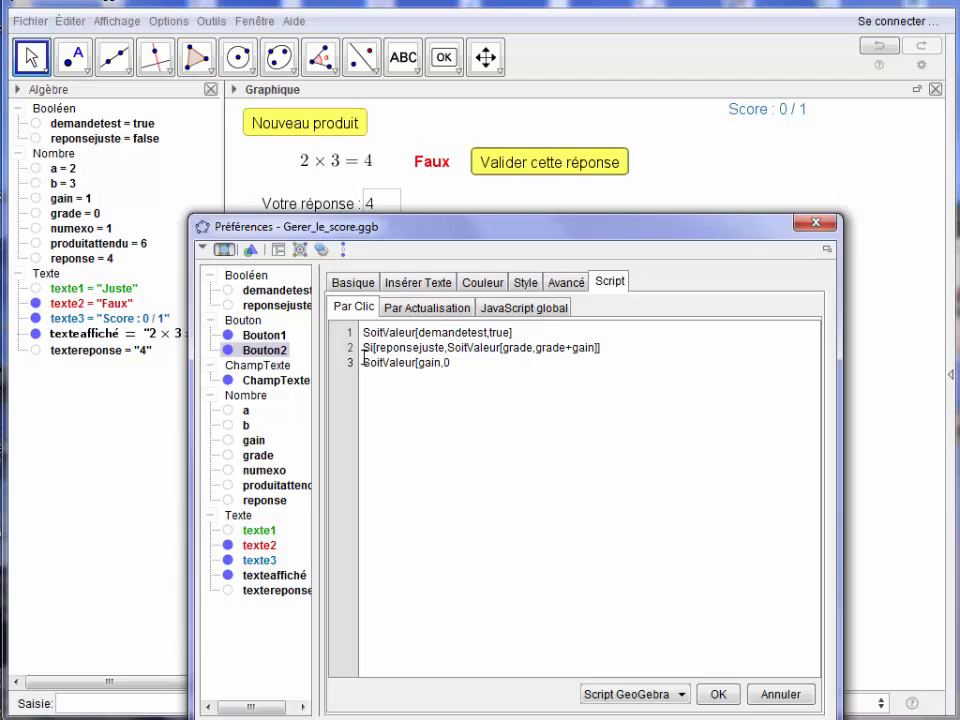
{"action": "left_click", "coordinate": [816, 222]}
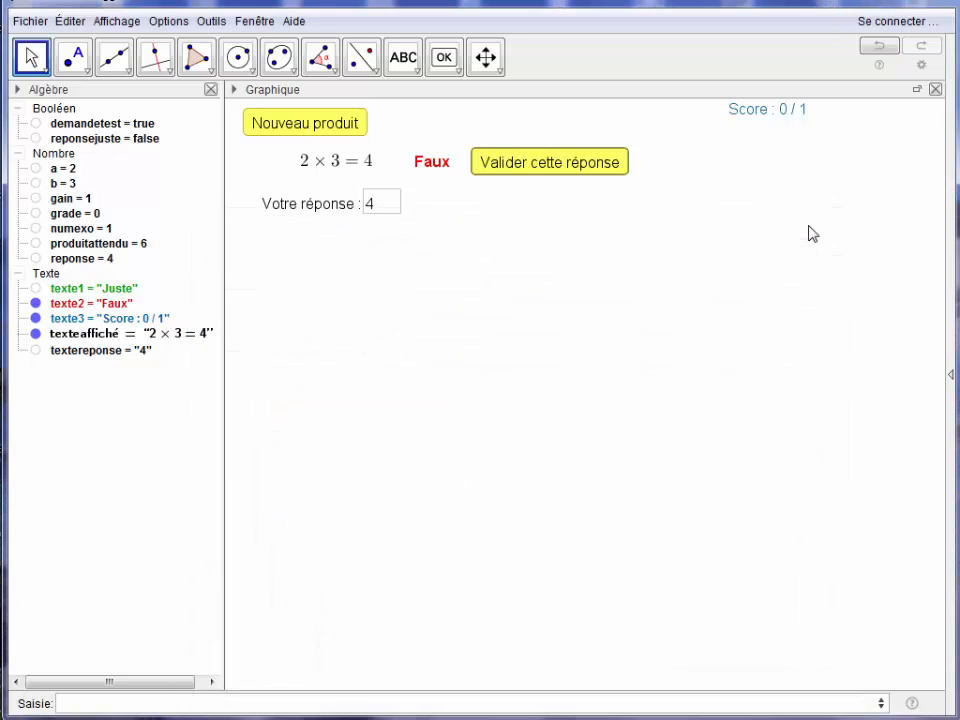
Test the scoring by validating the answer 4, replacing it with 6, and validating the same product again.
{"action": "left_click", "coordinate": [507, 173]}
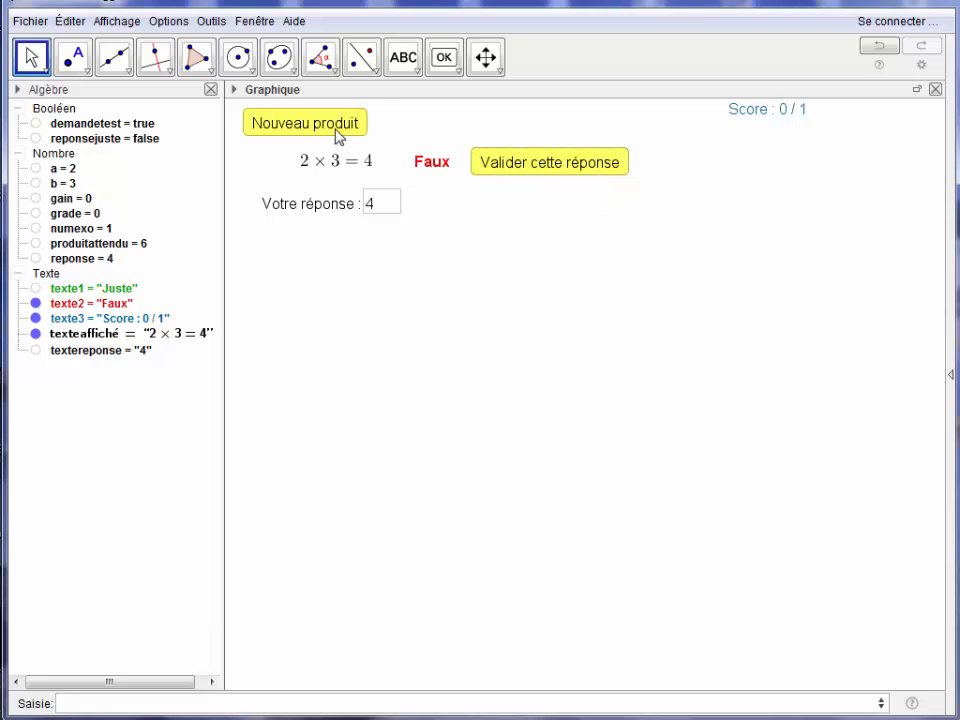
{"action": "left_click", "coordinate": [388, 206]}
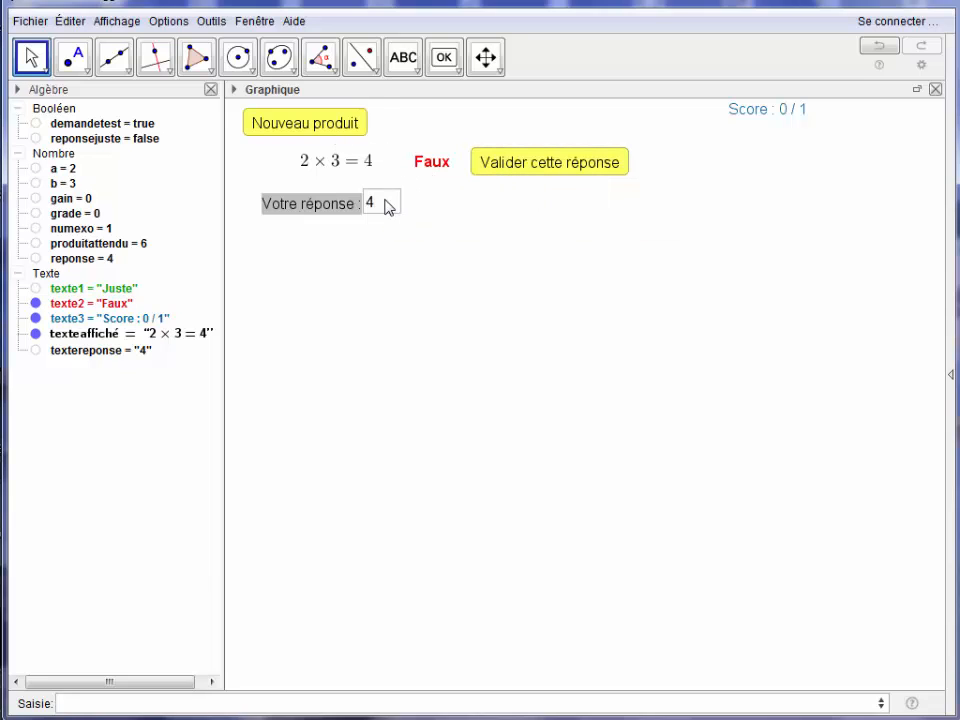
{"action": "key", "text": "BackSpace"}
{"action": "type", "text": "6"}
{"action": "key", "text": "Return"}
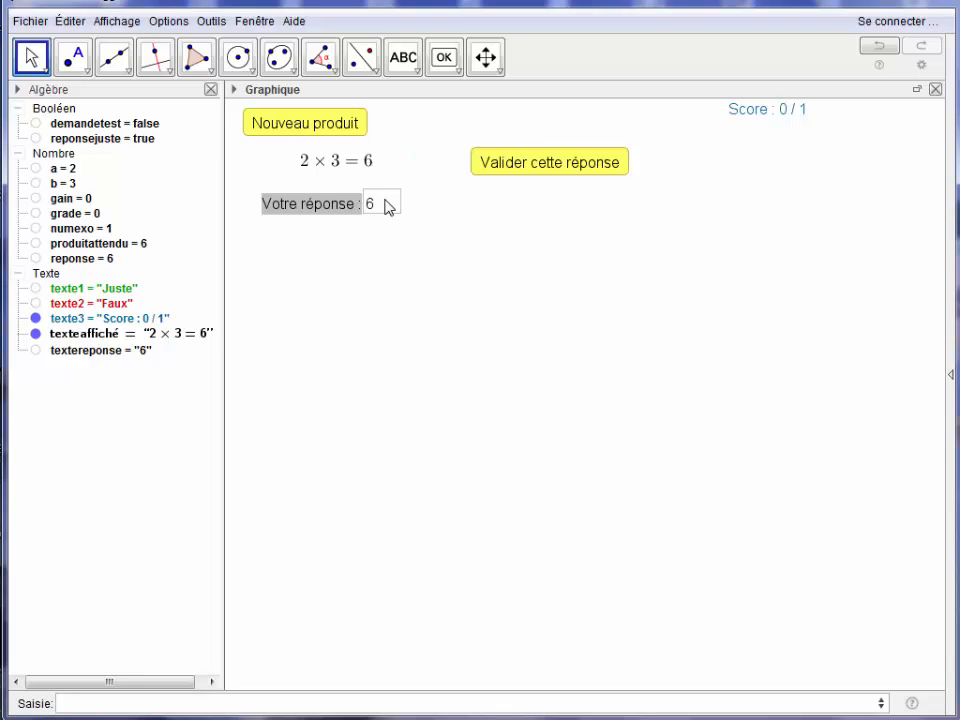
{"action": "left_click", "coordinate": [500, 174]}
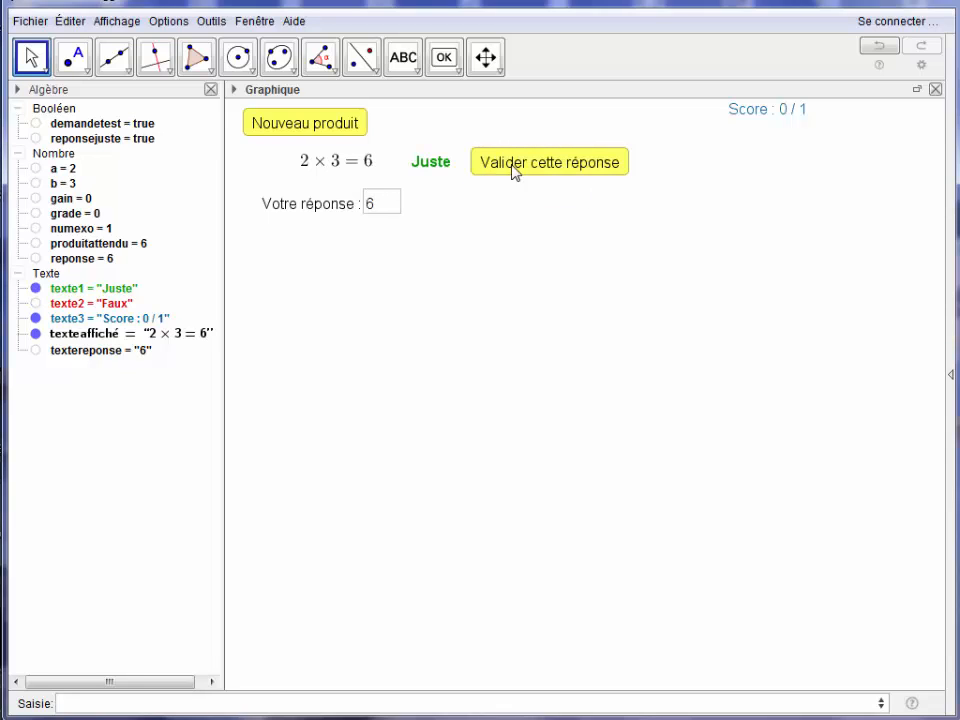
Generate a new product, answer it with 6, and validate that answer twice to test the score.
{"action": "left_click", "coordinate": [346, 131]}
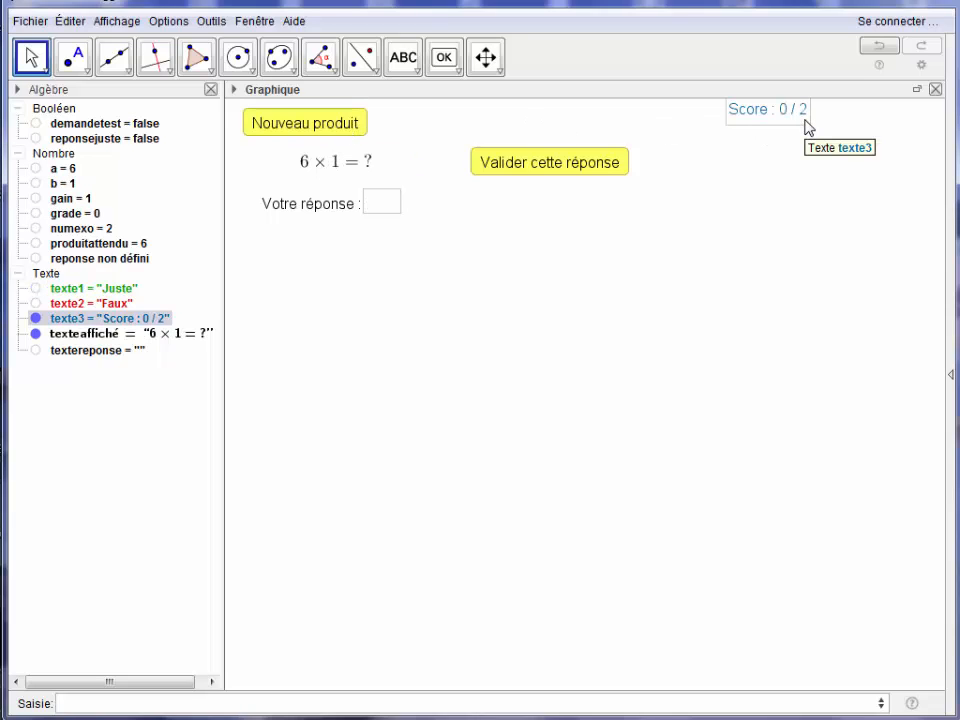
{"action": "left_click", "coordinate": [387, 214]}
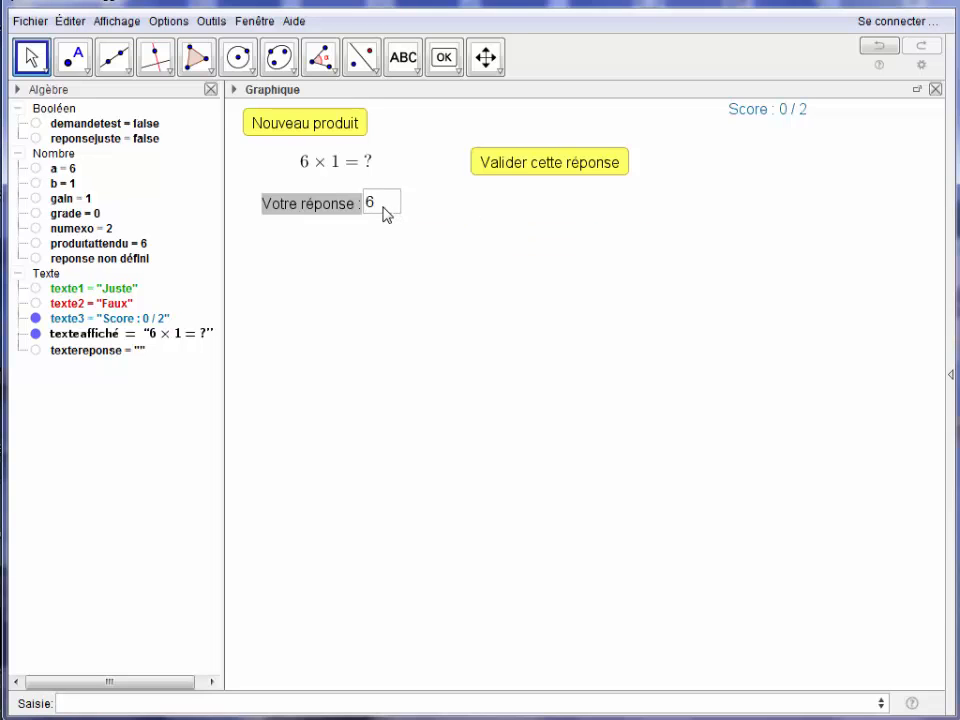
{"action": "key", "text": "Return"}
{"action": "left_click", "coordinate": [538, 167]}
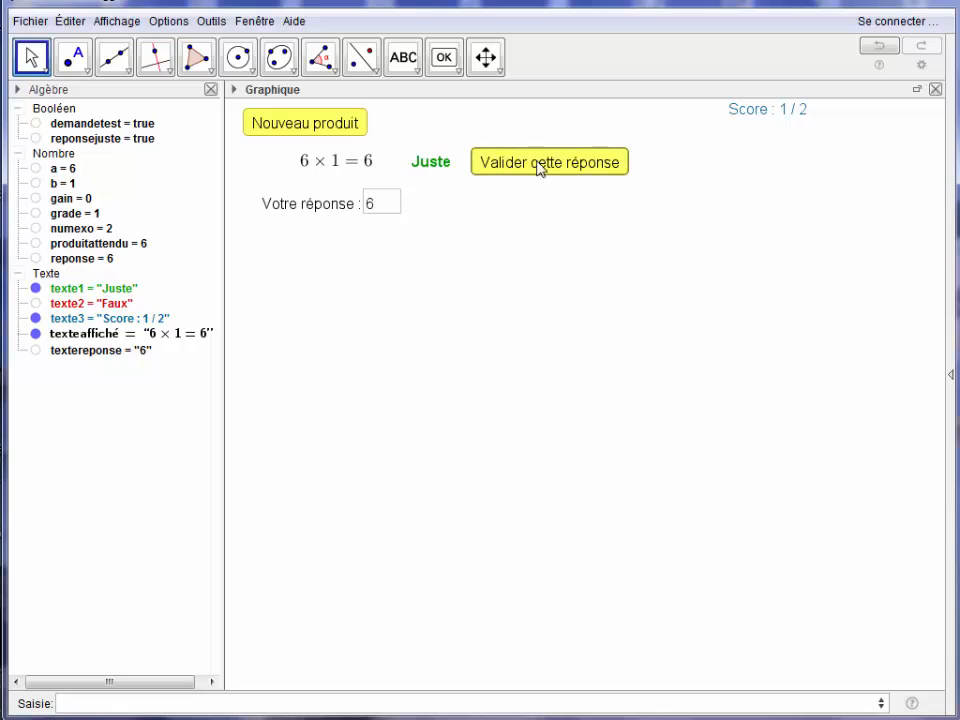
{"action": "left_click", "coordinate": [392, 212]}
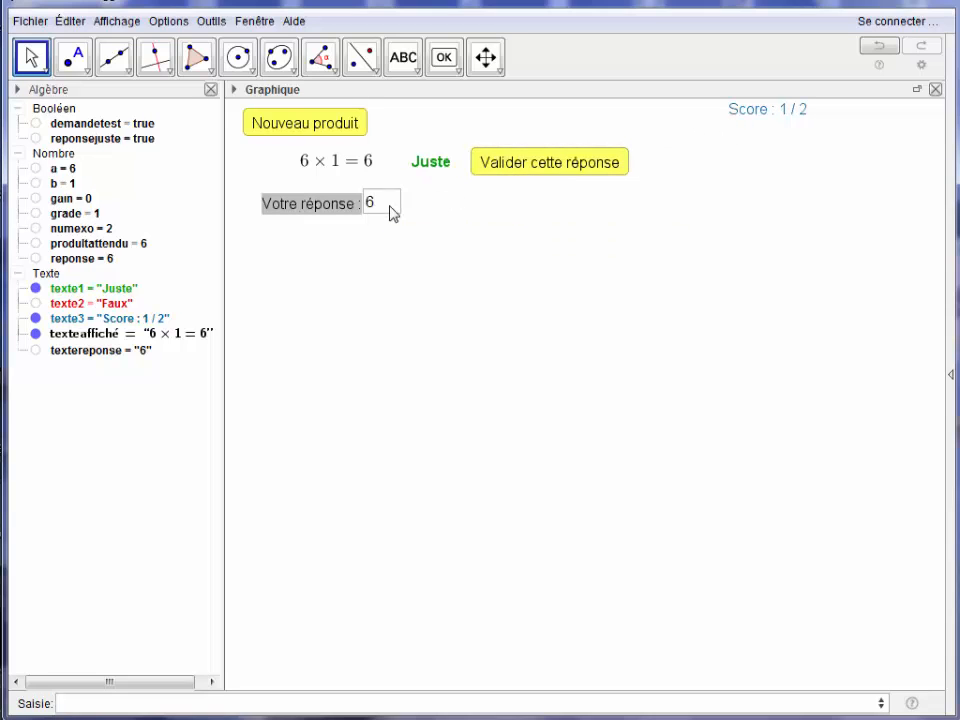
{"action": "left_click", "coordinate": [514, 167]}
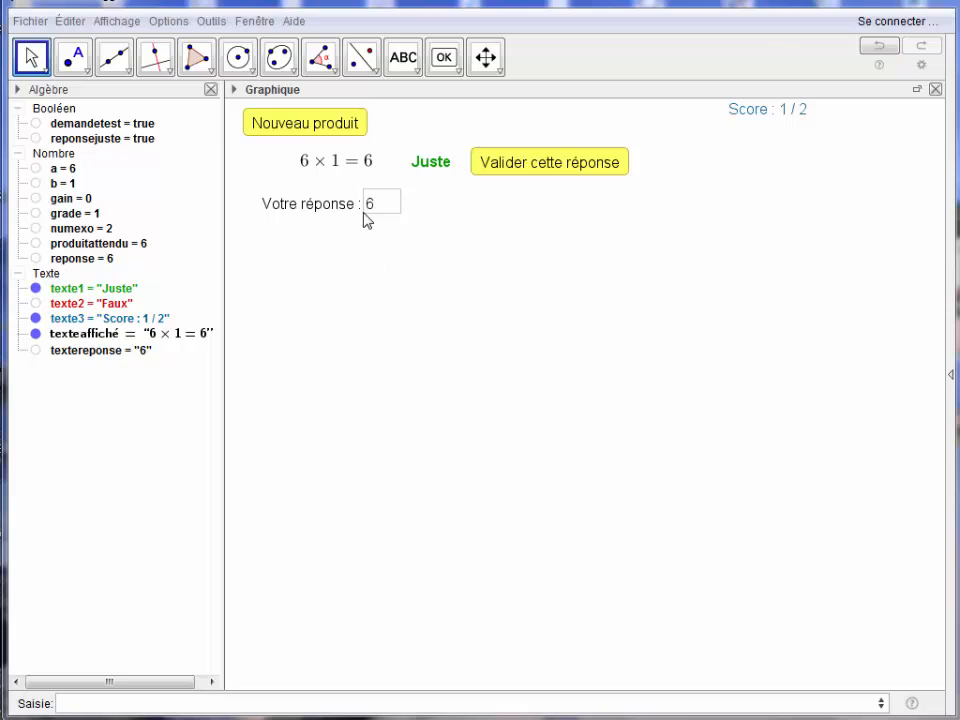
Generate another product and enter the unevaluated expression 6*8 as its answer.
{"action": "left_click", "coordinate": [325, 131]}
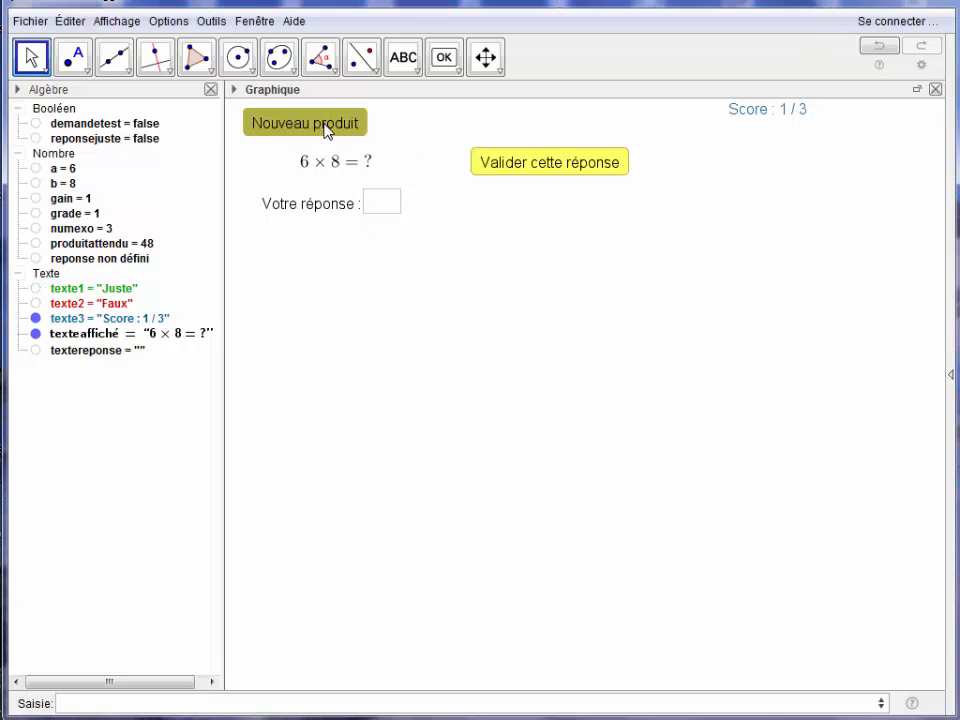
{"action": "left_click", "coordinate": [378, 205]}
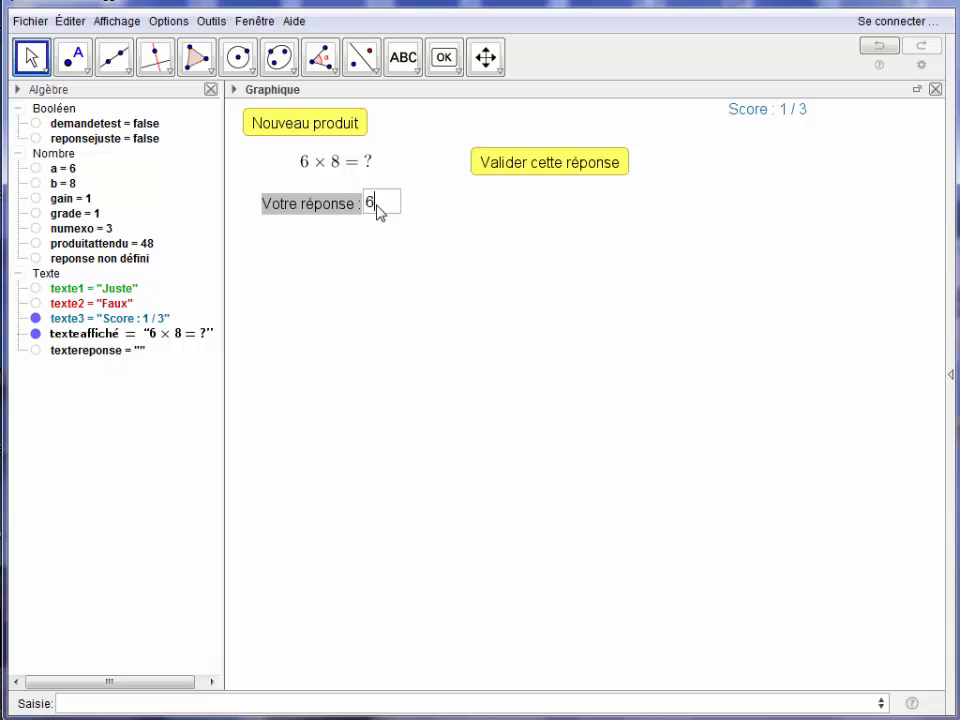
{"action": "type", "text": "6*8"}
{"action": "key", "text": "Return"}
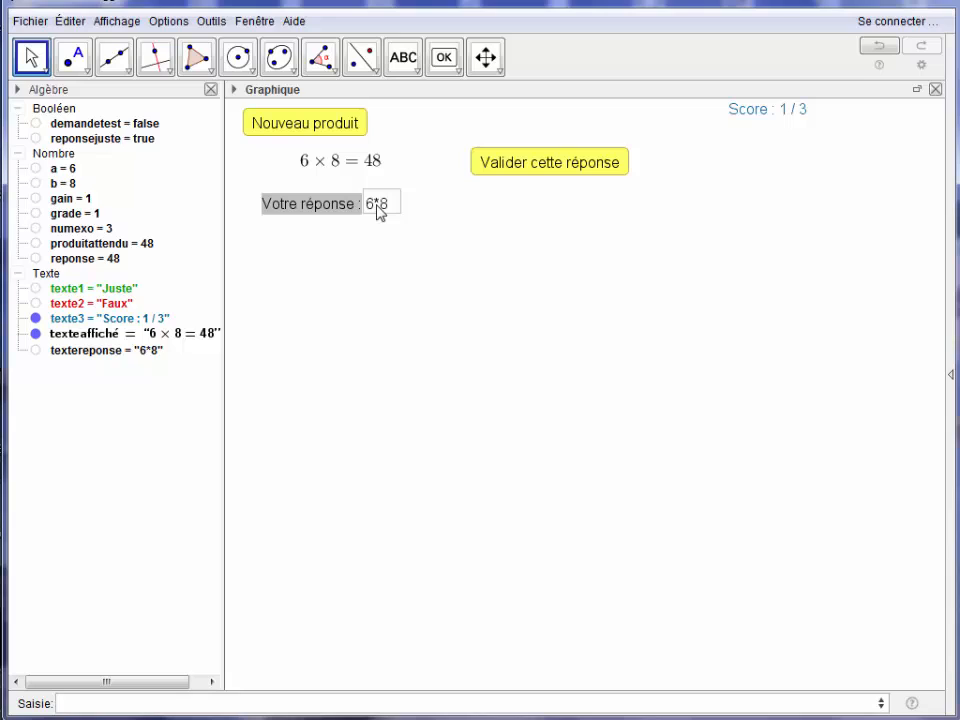
Define the number p=Position["*",textereponse] to locate a multiplication sign in the answer text.
{"action": "left_click", "coordinate": [126, 710]}
{"action": "type", "text": "p="}
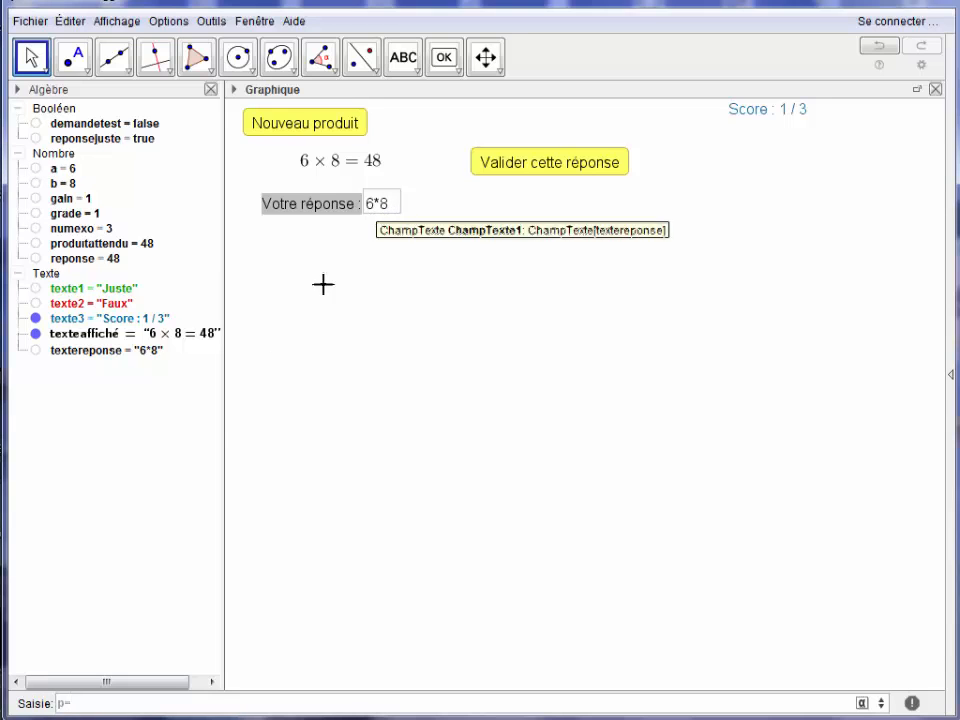
{"action": "left_click", "coordinate": [112, 704]}
{"action": "type", "text": "Position"}
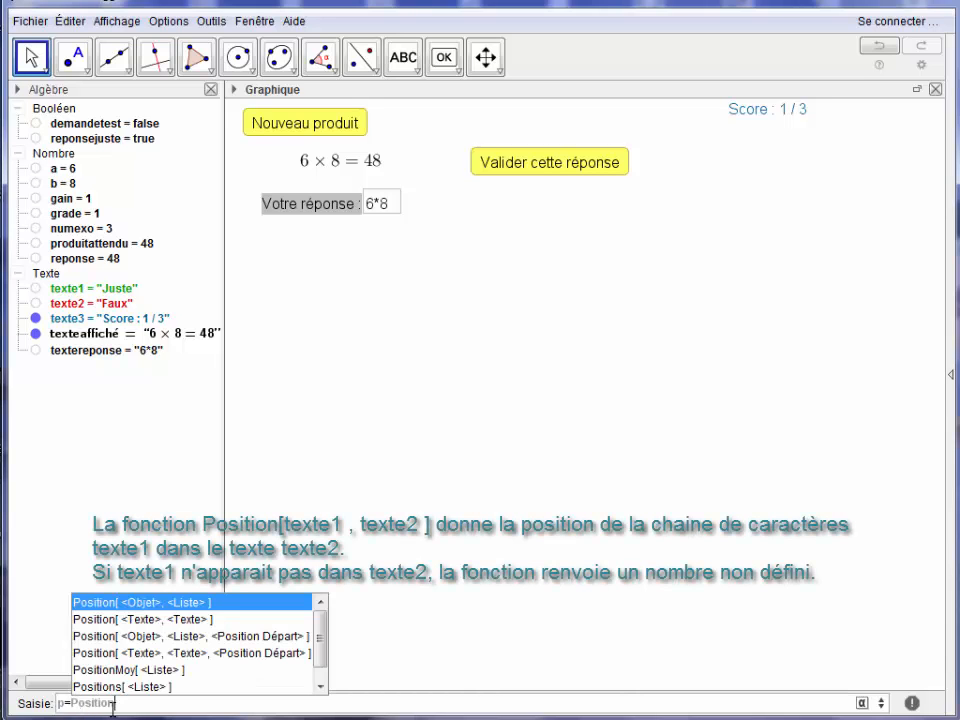
{"action": "key", "text": "Escape"}
{"action": "type", "text": "["}
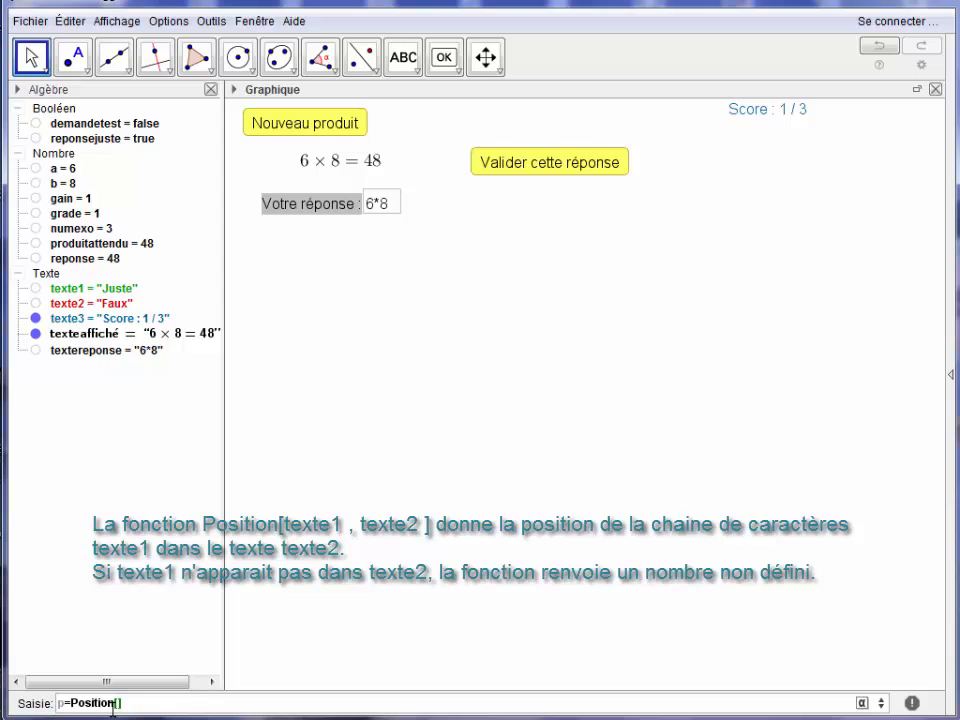
{"action": "type", "text": "\"*\",texter"}
{"action": "key", "text": "Return"}
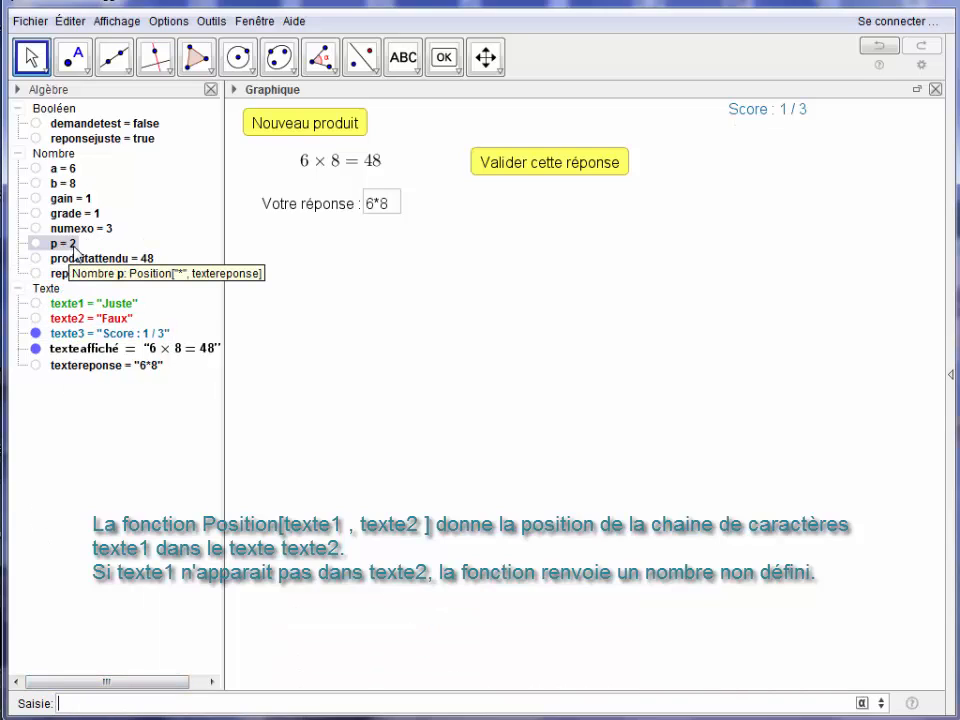
Replace the answer with 52 to test p on an answer without a multiplication sign.
{"action": "left_click", "coordinate": [390, 208]}
{"action": "key", "text": "BackSpace"}
{"action": "key", "text": "BackSpace"}
{"action": "key", "text": "BackSpace"}
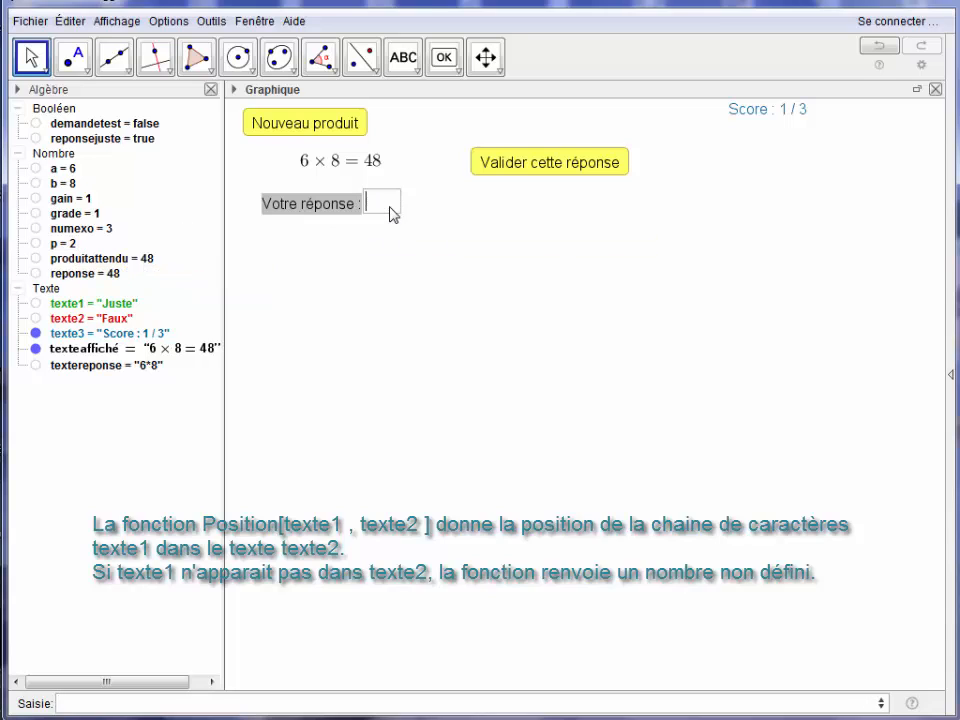
{"action": "type", "text": "52"}
{"action": "key", "text": "Return"}
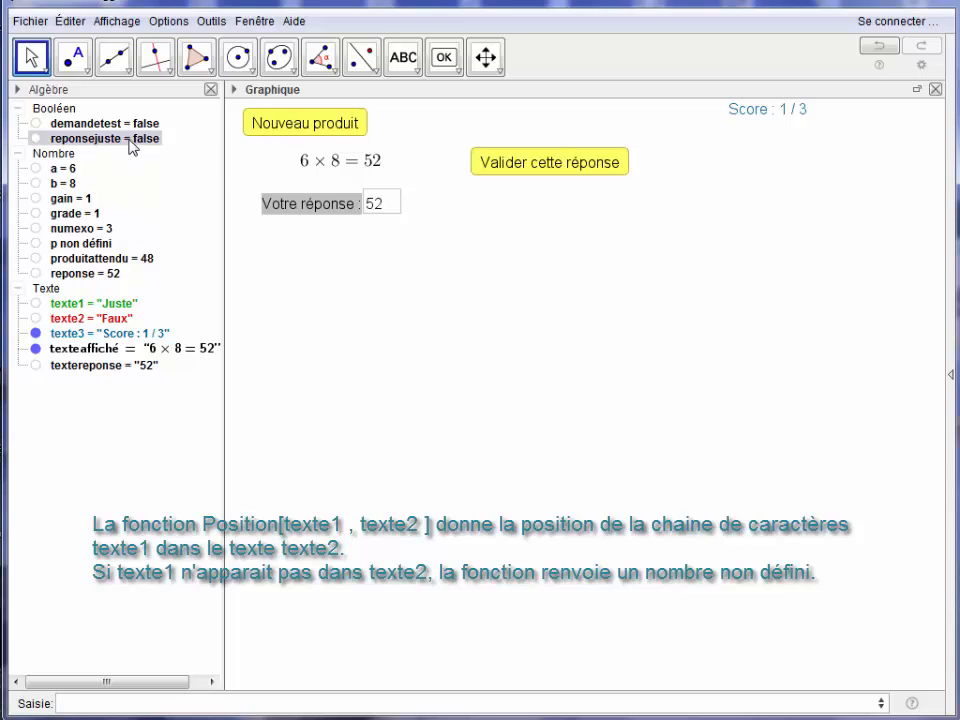
Append ∧¬EstDéfini[p] to the definition of reponsejuste, after produitattendu ≟ reponse, and close the preferences.
{"action": "mouse_move", "coordinate": [126, 147]}
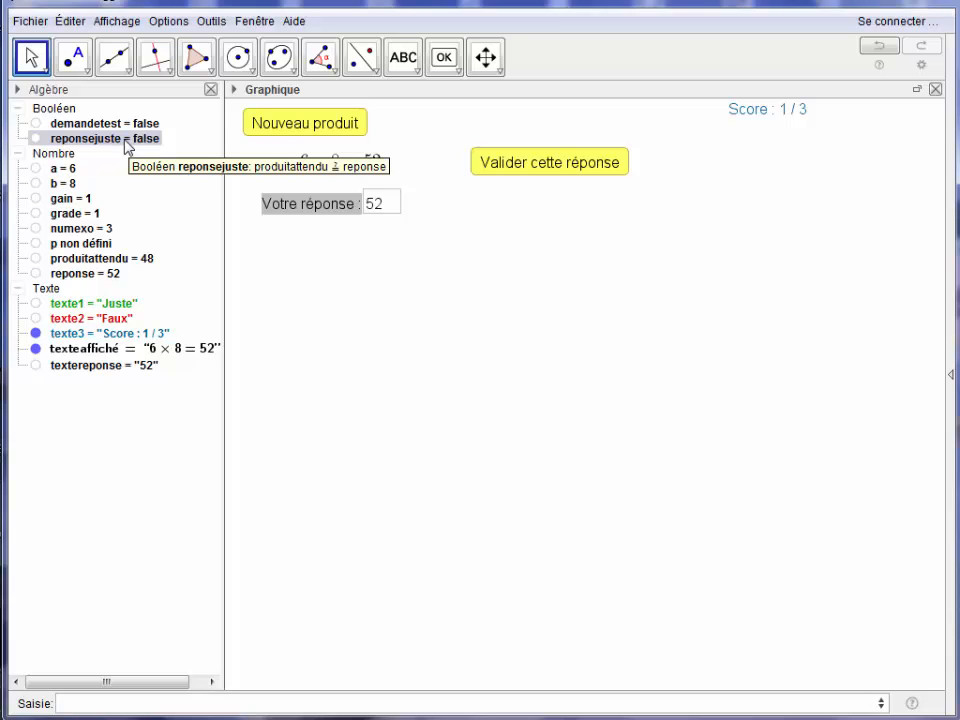
{"action": "right_click", "coordinate": [126, 147]}
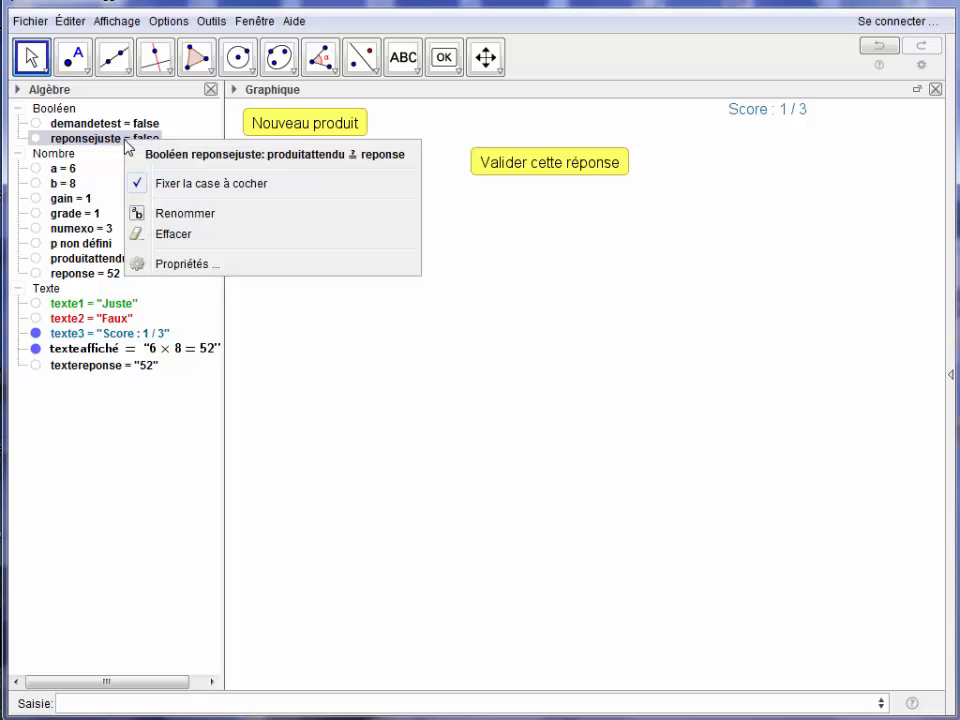
{"action": "left_click", "coordinate": [173, 266]}
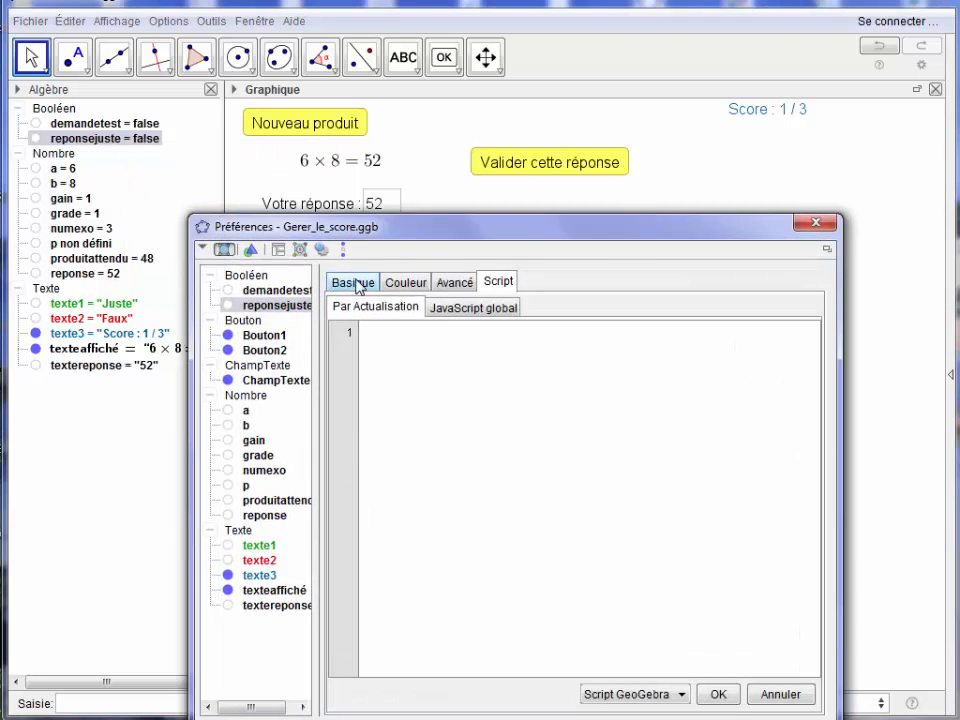
{"action": "left_click", "coordinate": [357, 285]}
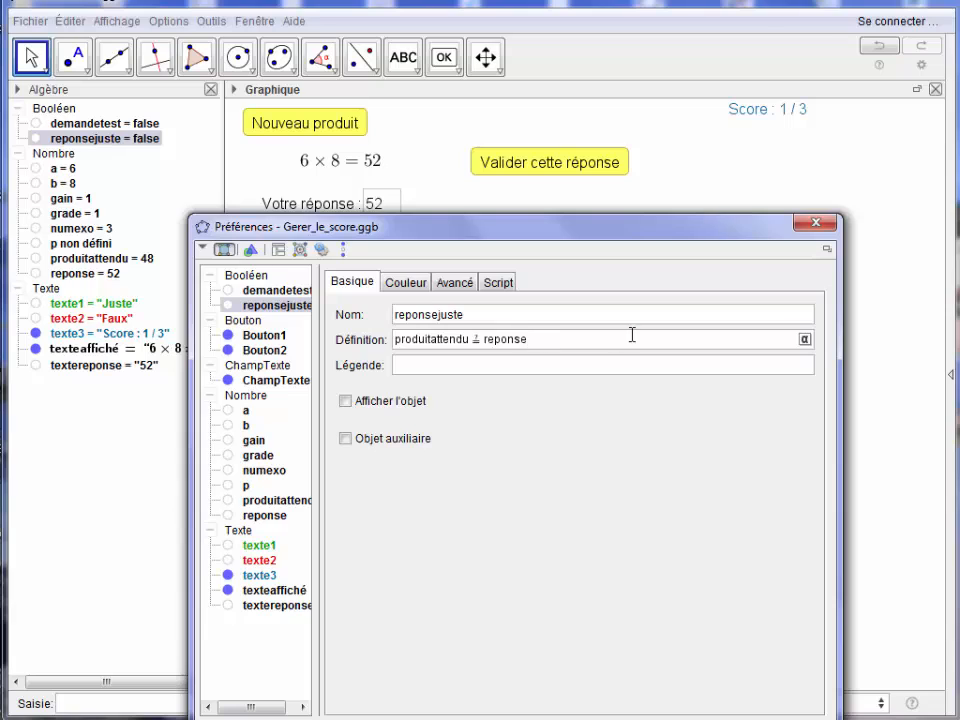
{"action": "left_click", "coordinate": [804, 339]}
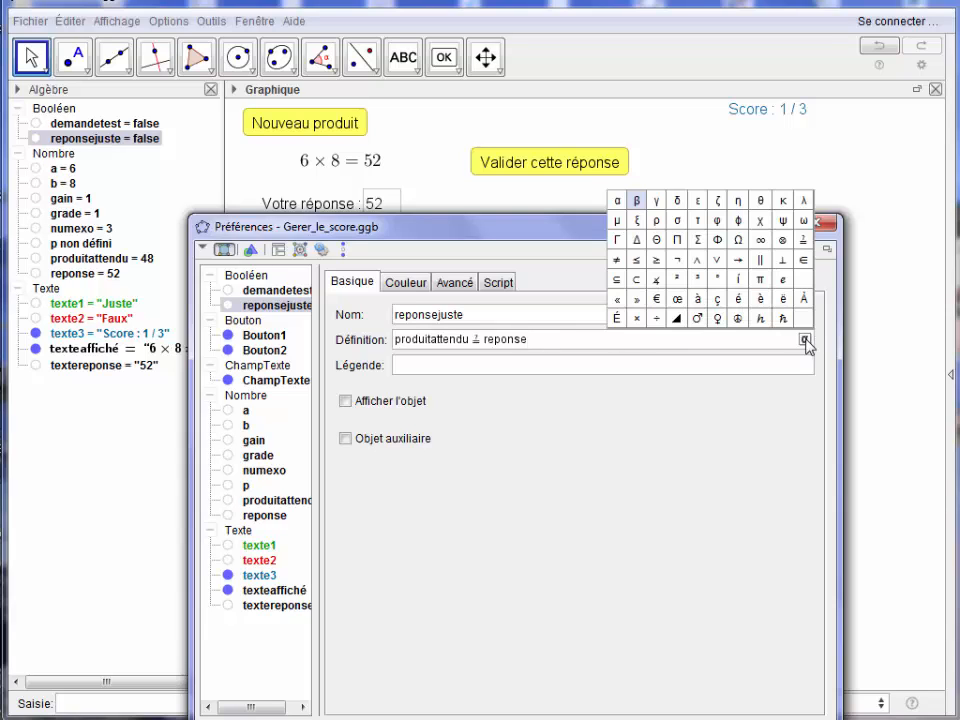
{"action": "left_click", "coordinate": [695, 262]}
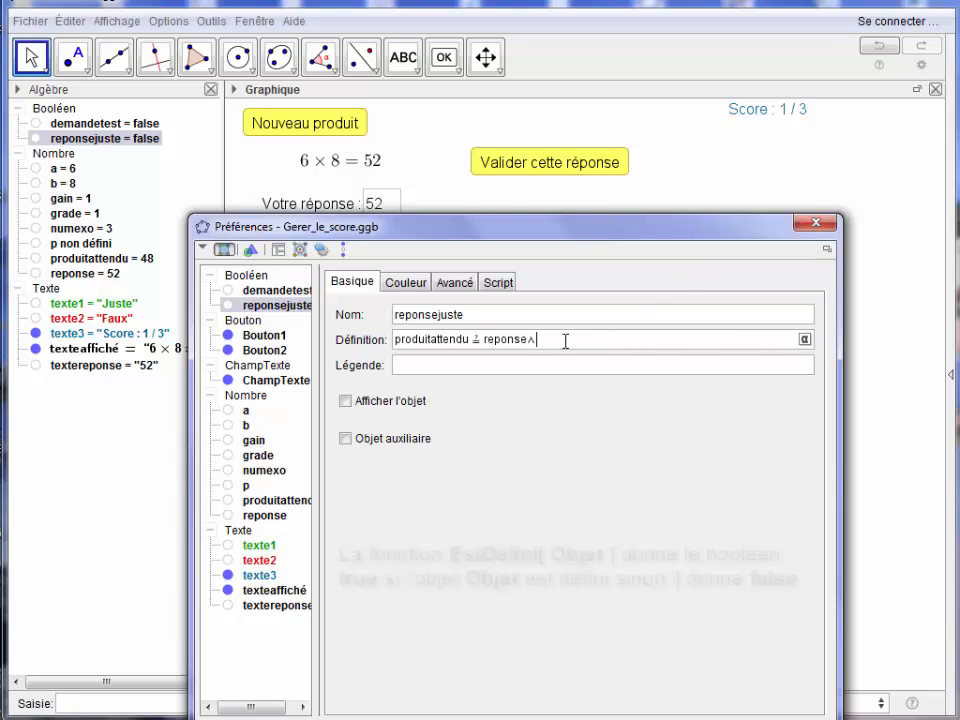
{"action": "type", "text": "EstD"}
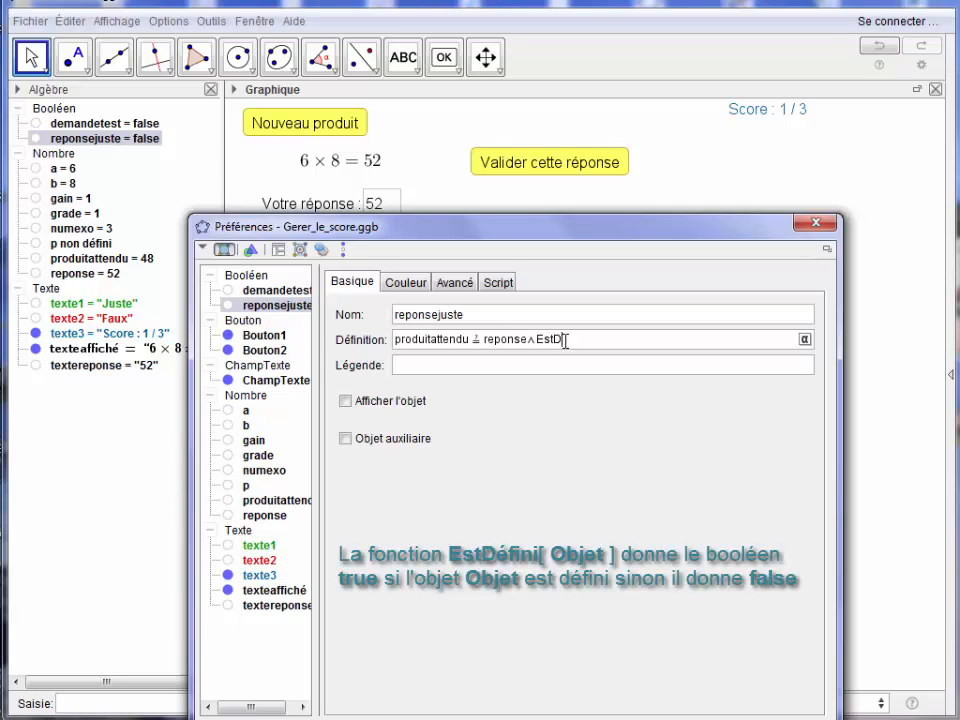
{"action": "type", "text": "éfini[p"}
{"action": "left_click", "coordinate": [804, 339]}
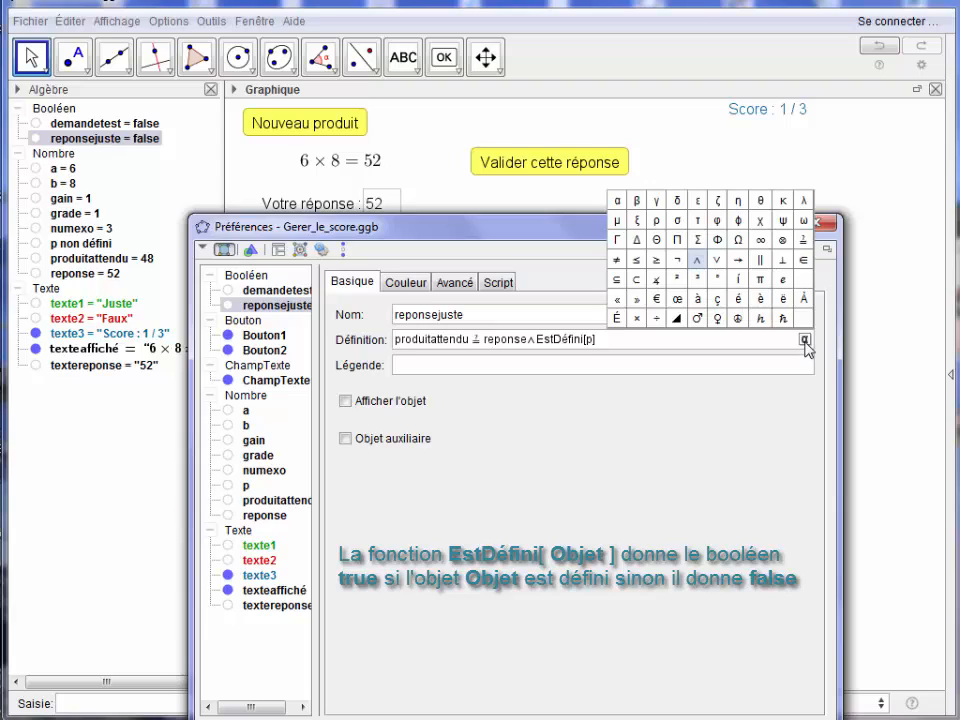
{"action": "left_click", "coordinate": [679, 260]}
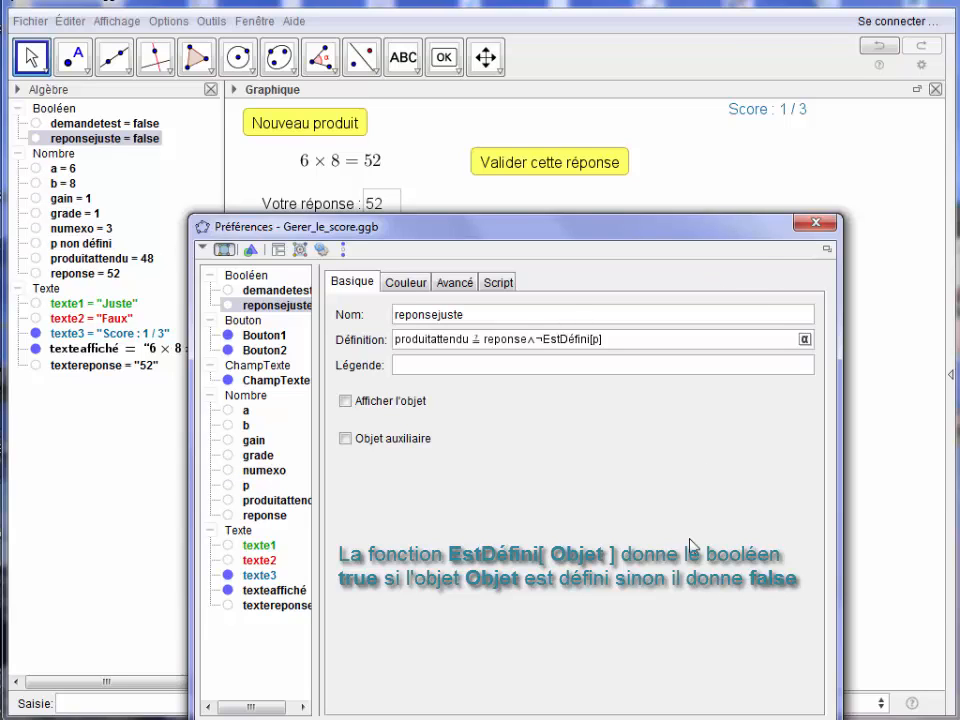
{"action": "left_click", "coordinate": [808, 226]}
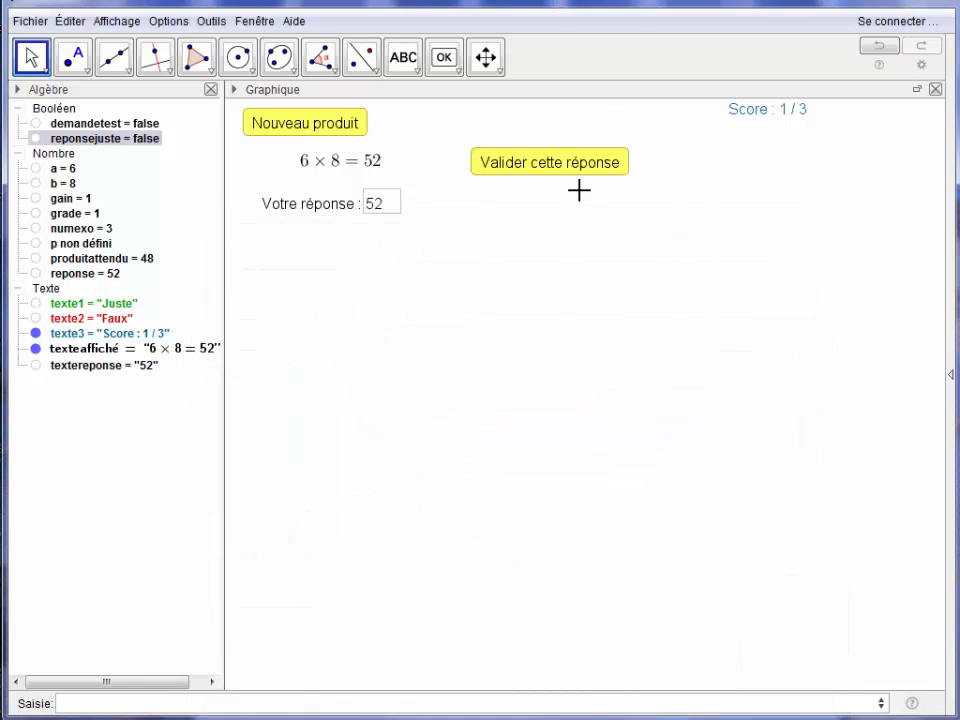
Replace the answer with 6*8 and validate it to test the new reponsejuste condition.
{"action": "left_click", "coordinate": [387, 205]}
{"action": "key", "text": "BackSpace"}
{"action": "key", "text": "BackSpace"}
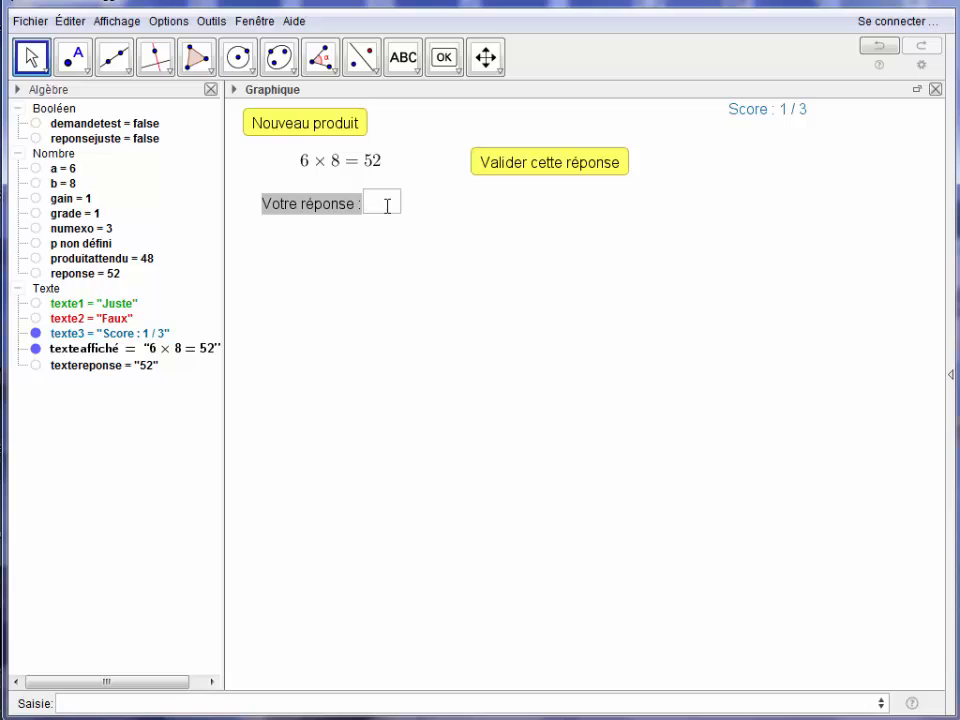
{"action": "type", "text": "6*8"}
{"action": "key", "text": "Return"}
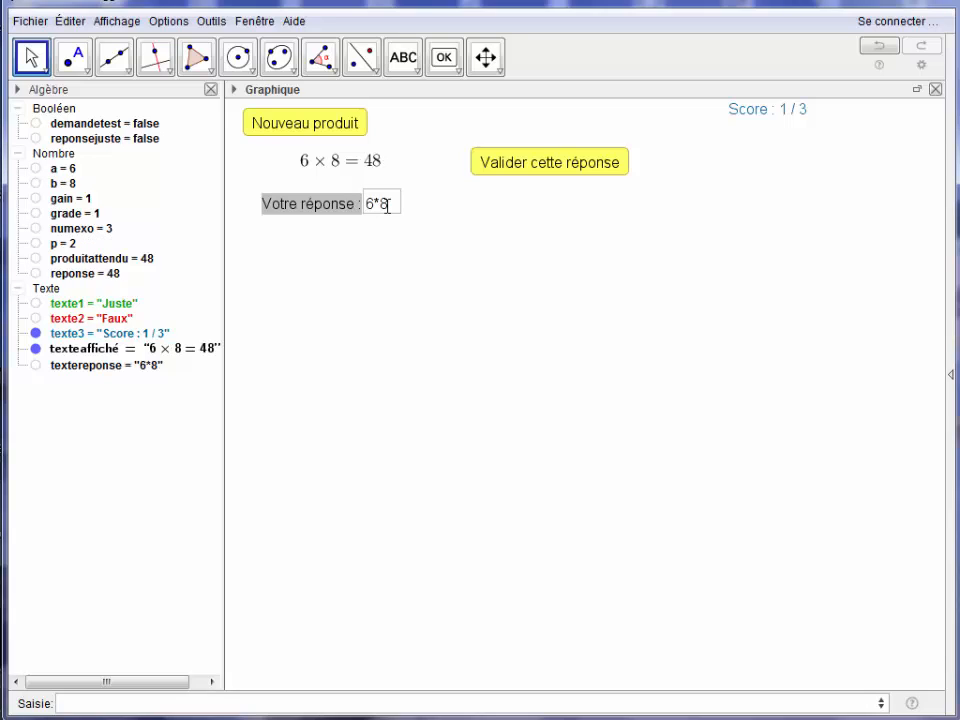
{"action": "left_click", "coordinate": [529, 165]}
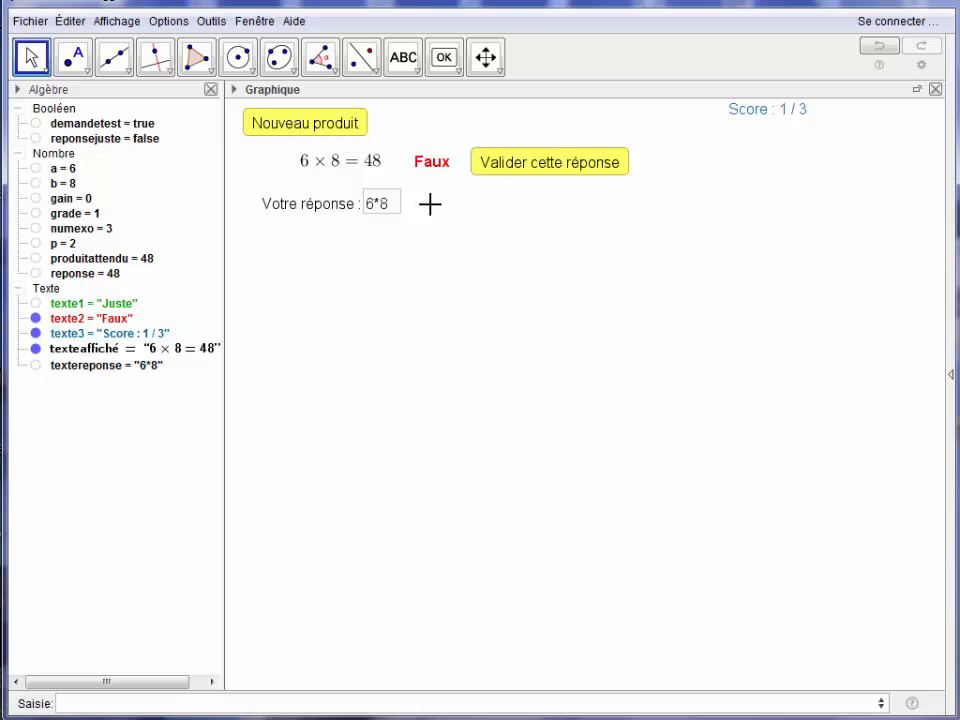
Add the text "Vous devez effectuer l'opération" beside the answer field, below the Faux feedback.
{"action": "left_click", "coordinate": [412, 68]}
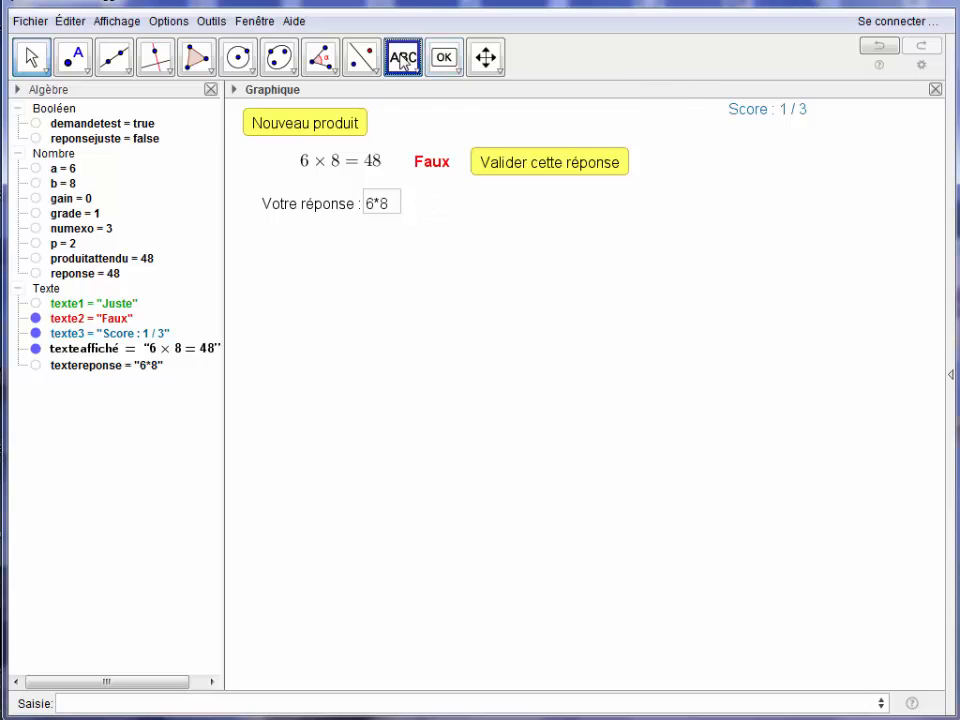
{"action": "left_click", "coordinate": [436, 203]}
{"action": "type", "text": "Vous d"}
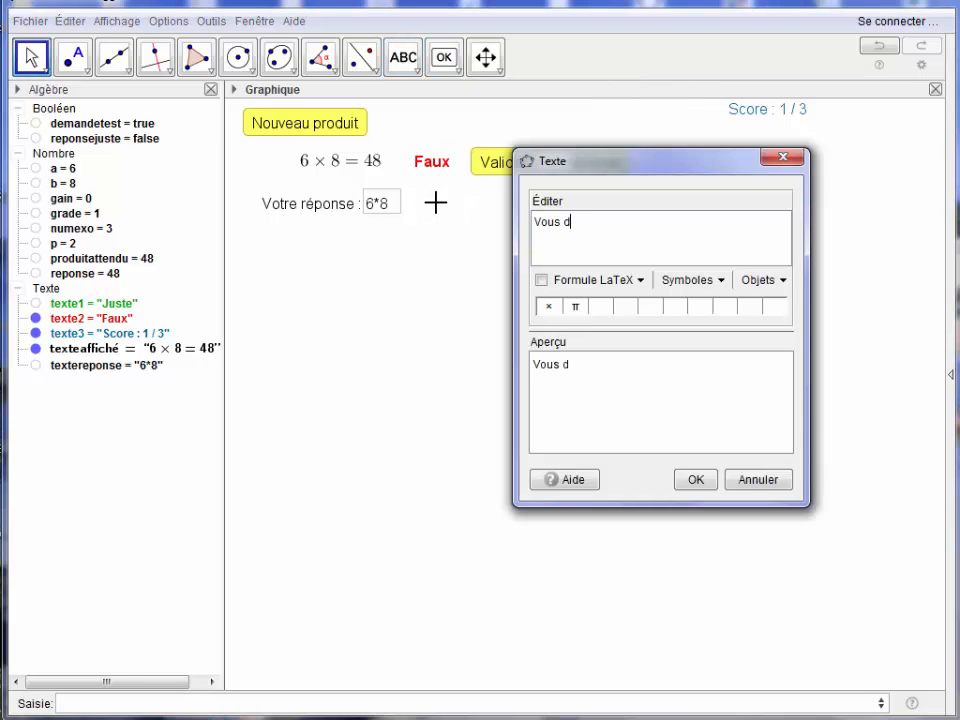
{"action": "type", "text": "evez effecu"}
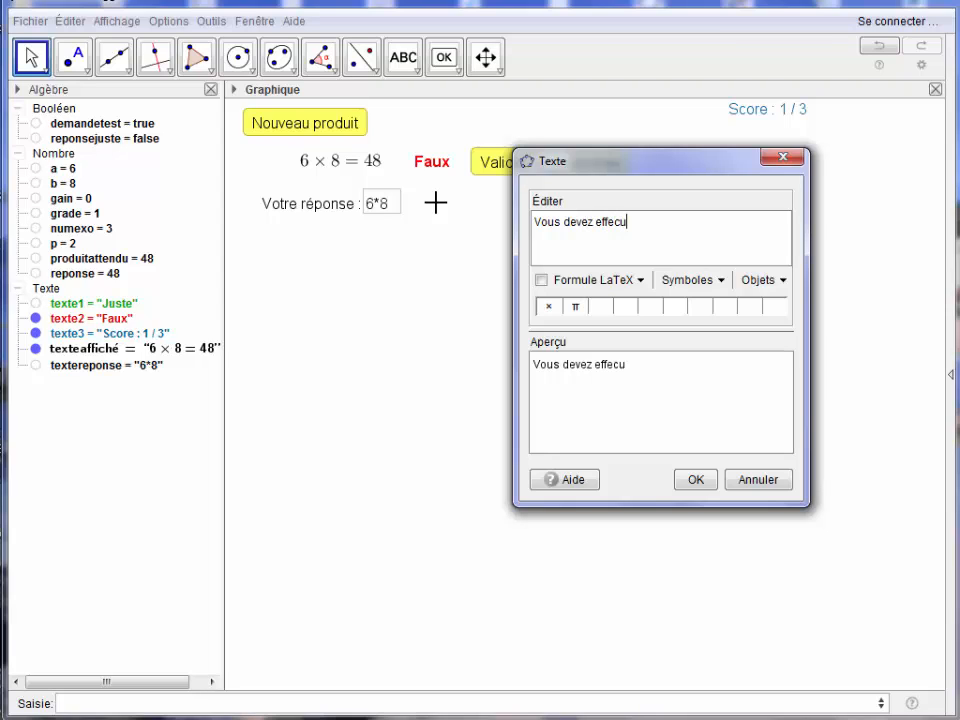
{"action": "key", "text": "BackSpace"}
{"action": "type", "text": "tuer l'o"}
{"action": "type", "text": "pération"}
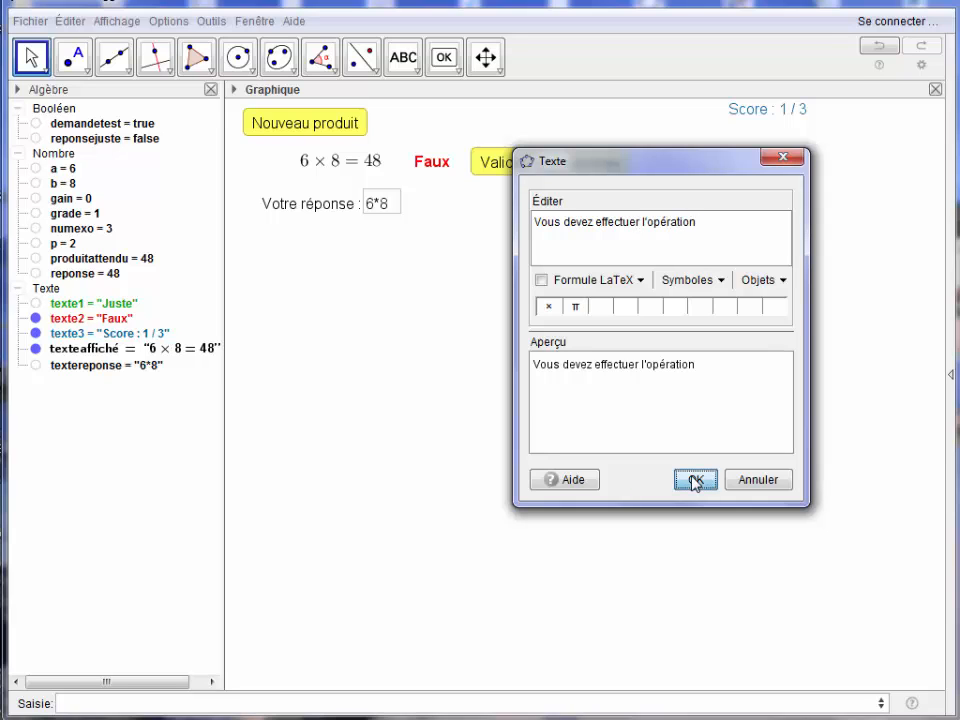
{"action": "left_click", "coordinate": [694, 480]}
Set the display condition of the "Vous devez effectuer l'opération" text to EstDéfini[p] and close the preferences.
{"action": "right_click", "coordinate": [495, 200]}
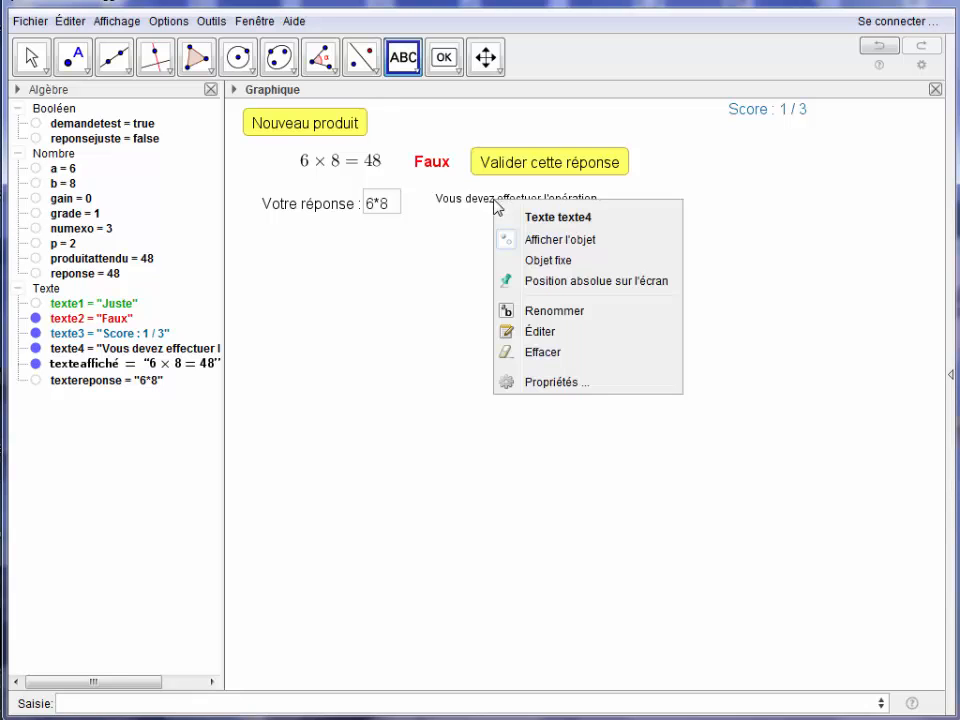
{"action": "left_click", "coordinate": [537, 383]}
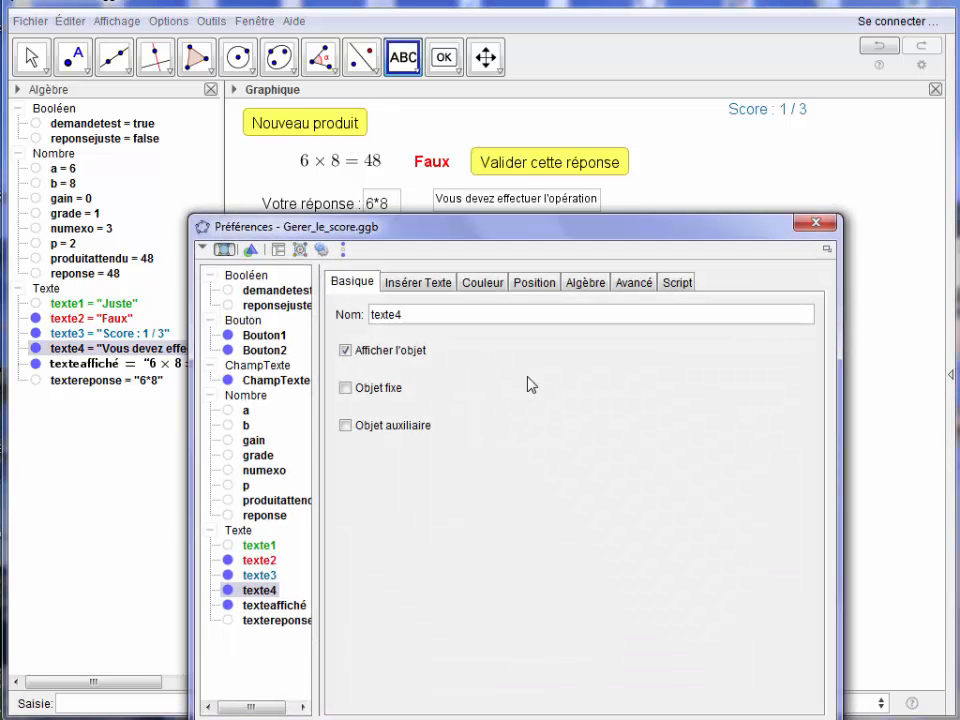
{"action": "left_click", "coordinate": [621, 284]}
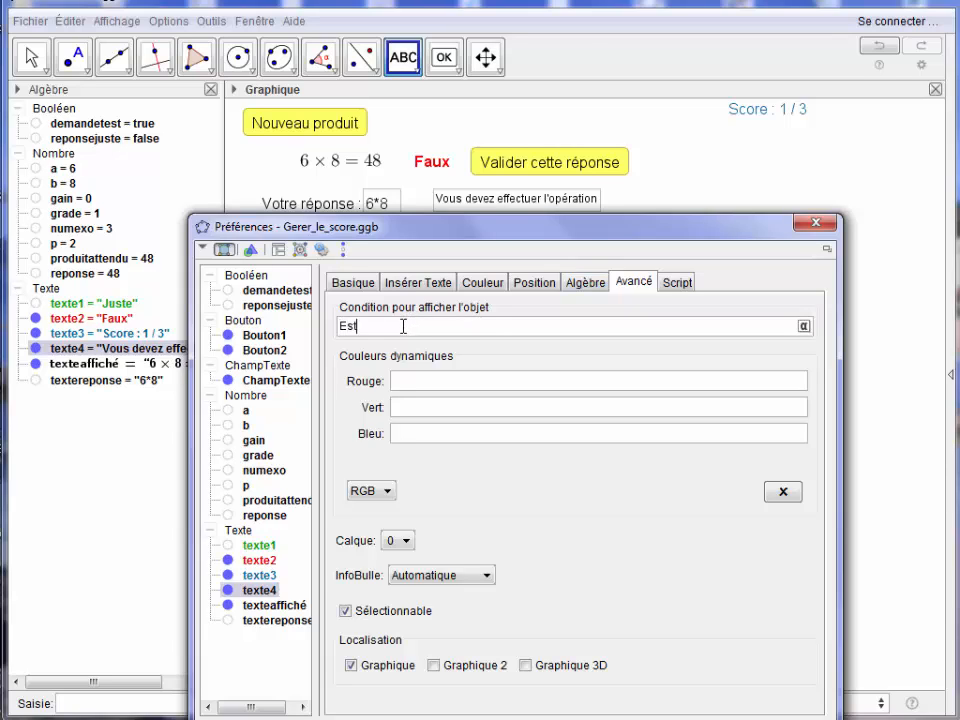
{"action": "left_click", "coordinate": [403, 326]}
{"action": "type", "text": "EstDéfini[p"}
{"action": "key", "text": "Return"}
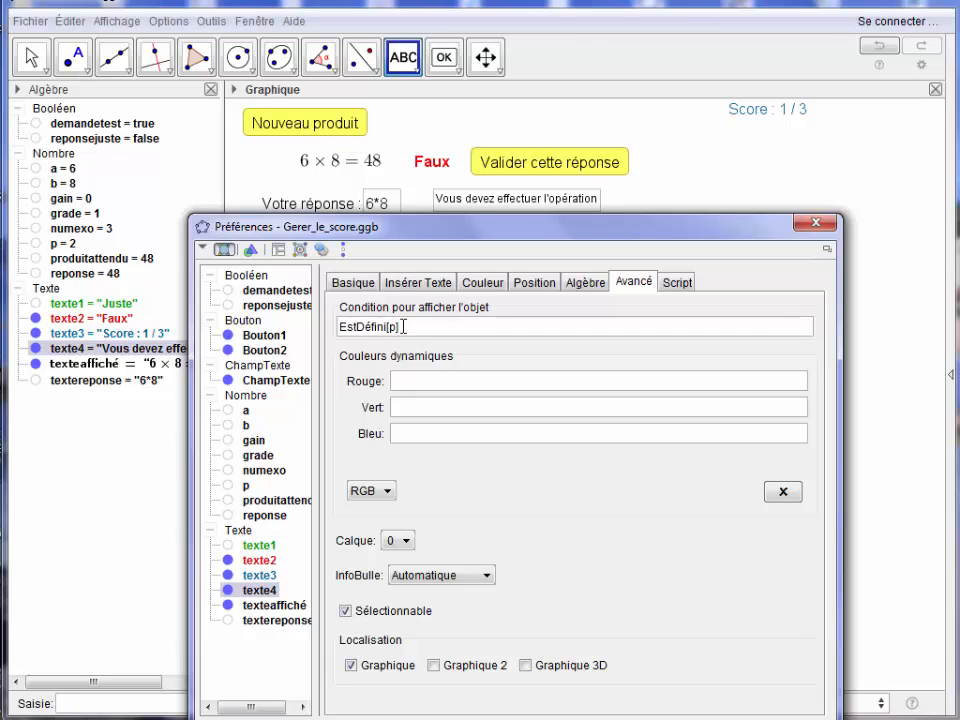
{"action": "left_click", "coordinate": [817, 222]}
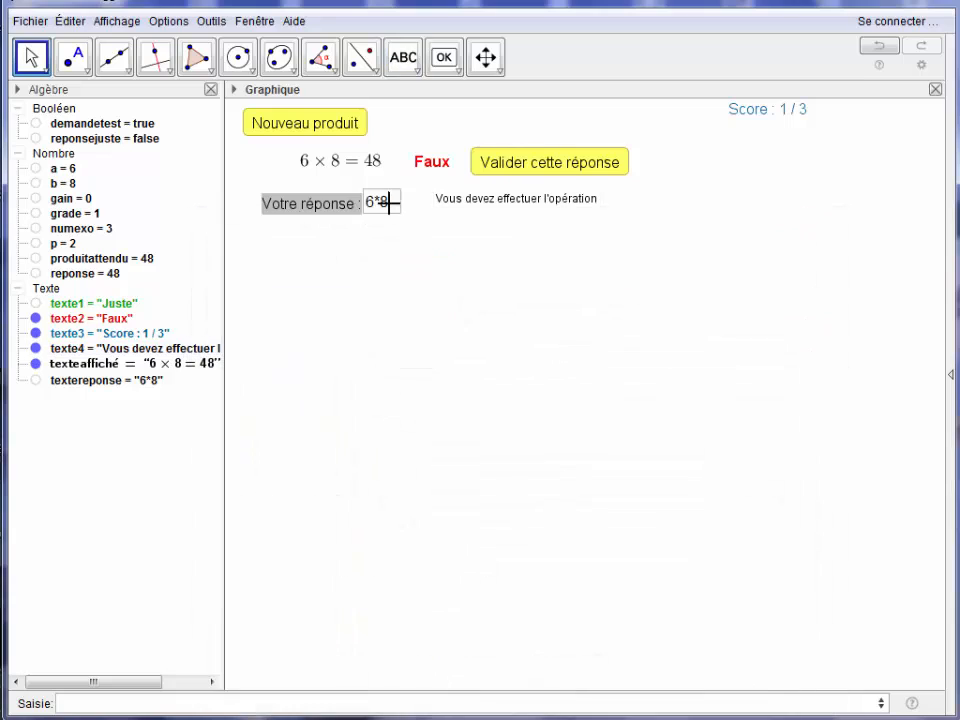
Replace the answer with 48 to test the message's display condition on an evaluated product.
{"action": "key", "text": "BackSpace"}
{"action": "key", "text": "BackSpace"}
{"action": "type", "text": "48"}
{"action": "key", "text": "Return"}
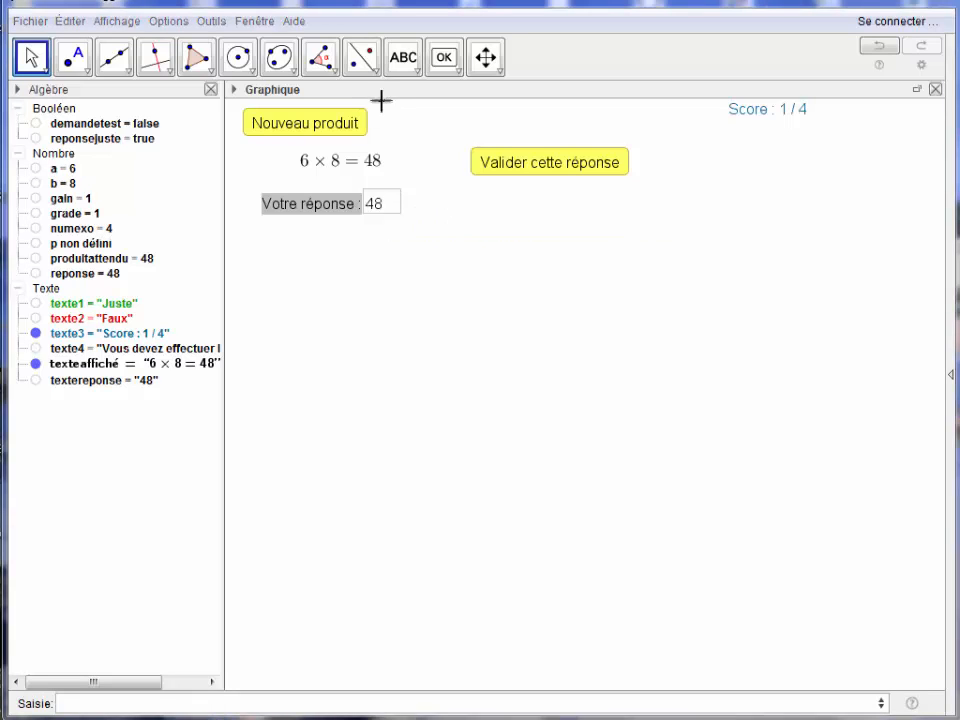
Generate a new product and enter 4*9 as the answer to test the message on an unevaluated product.
{"action": "left_click", "coordinate": [336, 127]}
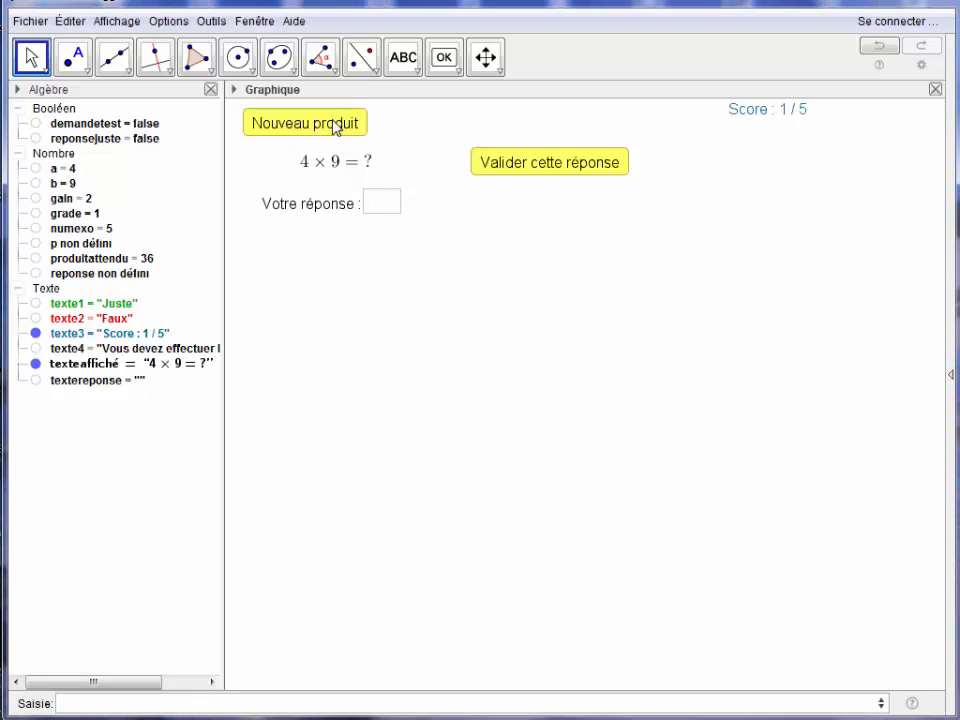
{"action": "left_click", "coordinate": [381, 210]}
{"action": "type", "text": "4*"}
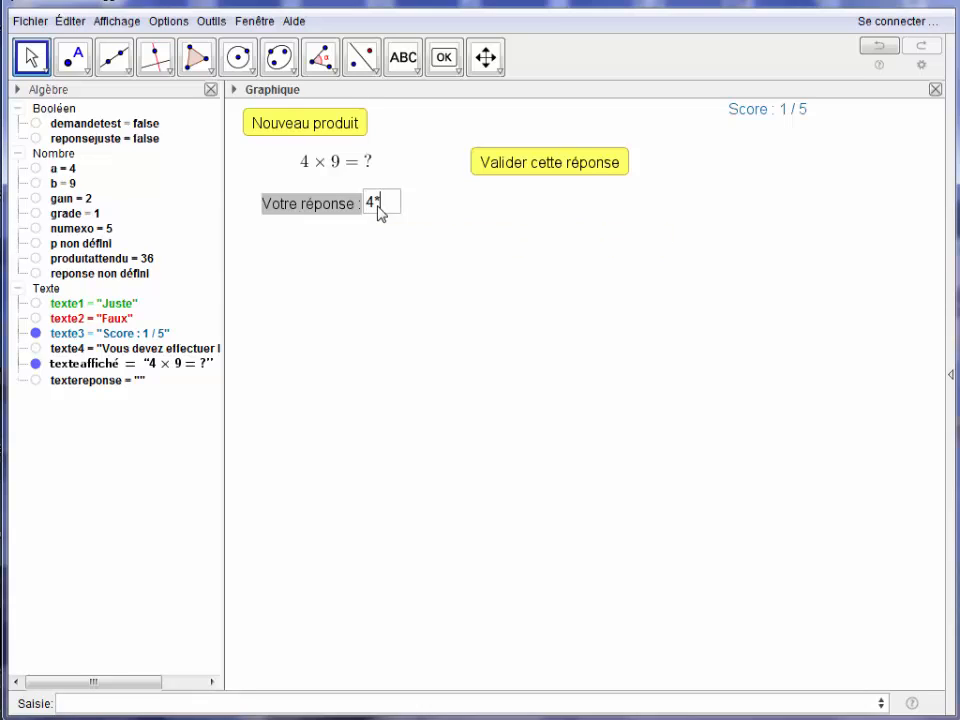
{"action": "type", "text": "9"}
{"action": "key", "text": "Return"}
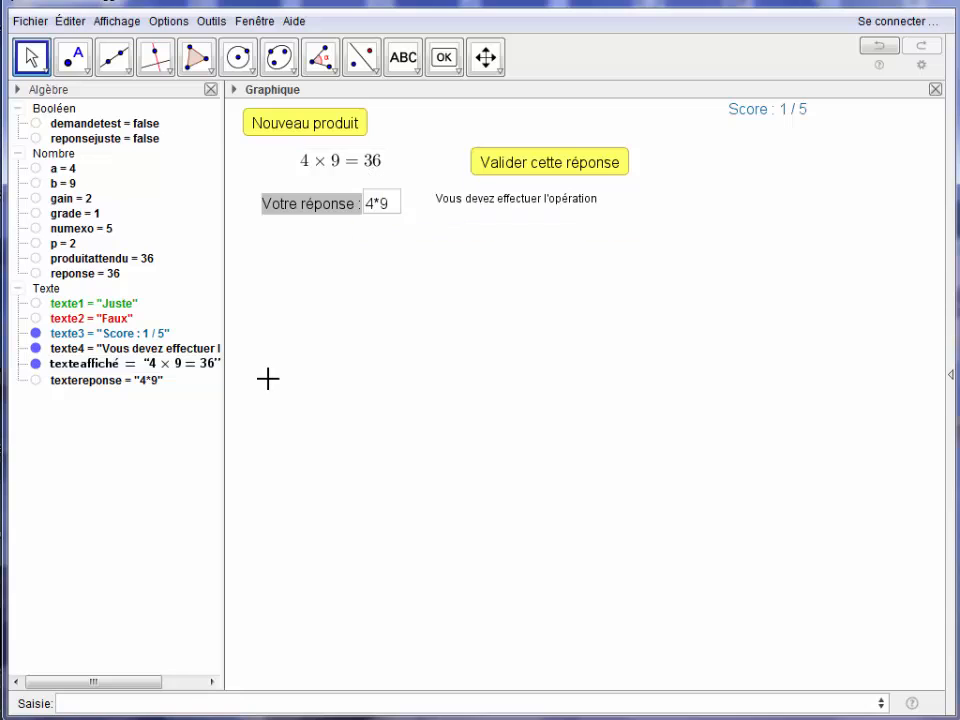
Define textereponse2=Si[Estdéfini[p],"",textereponse] so that answers containing a multiplication sign give an empty text.
{"action": "left_click", "coordinate": [105, 704]}
{"action": "type", "text": "texte"}
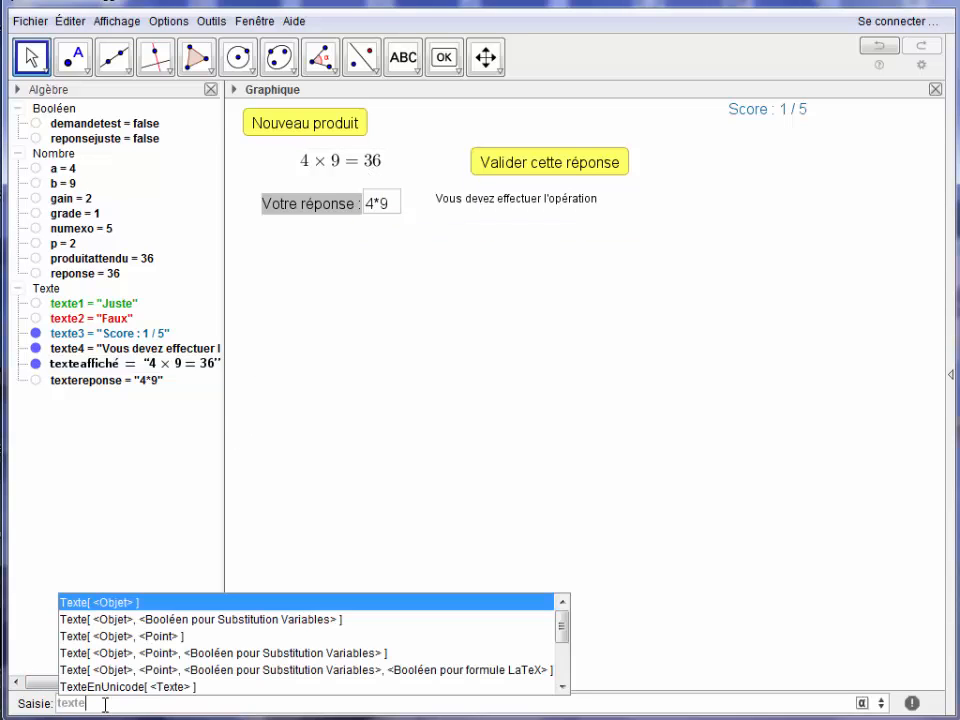
{"action": "type", "text": "reponse2="}
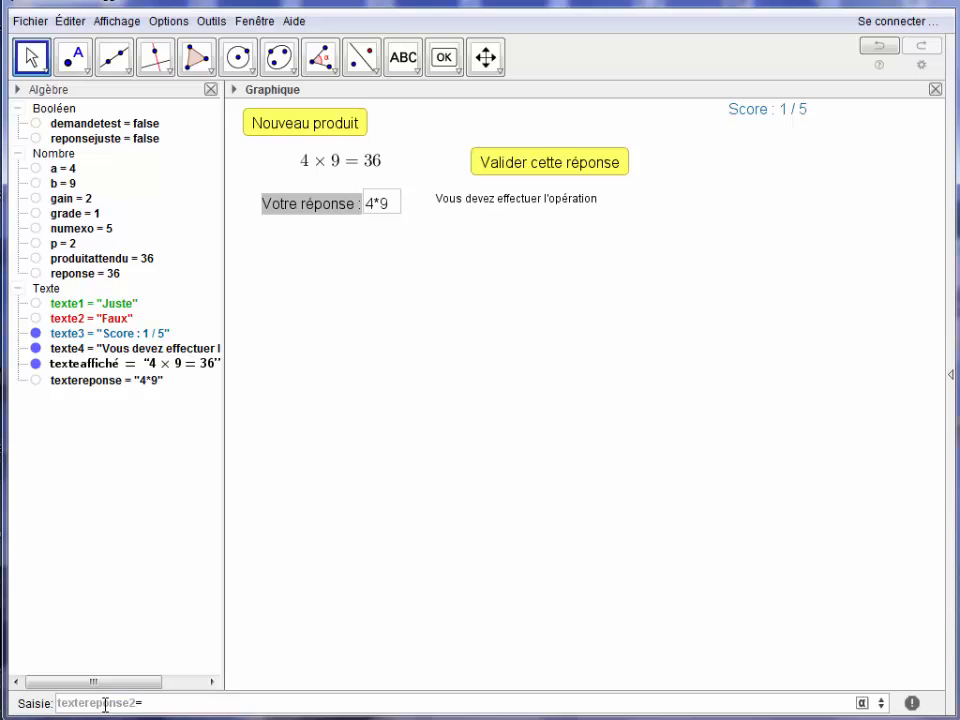
{"action": "type", "text": "Si[Estdéfini["}
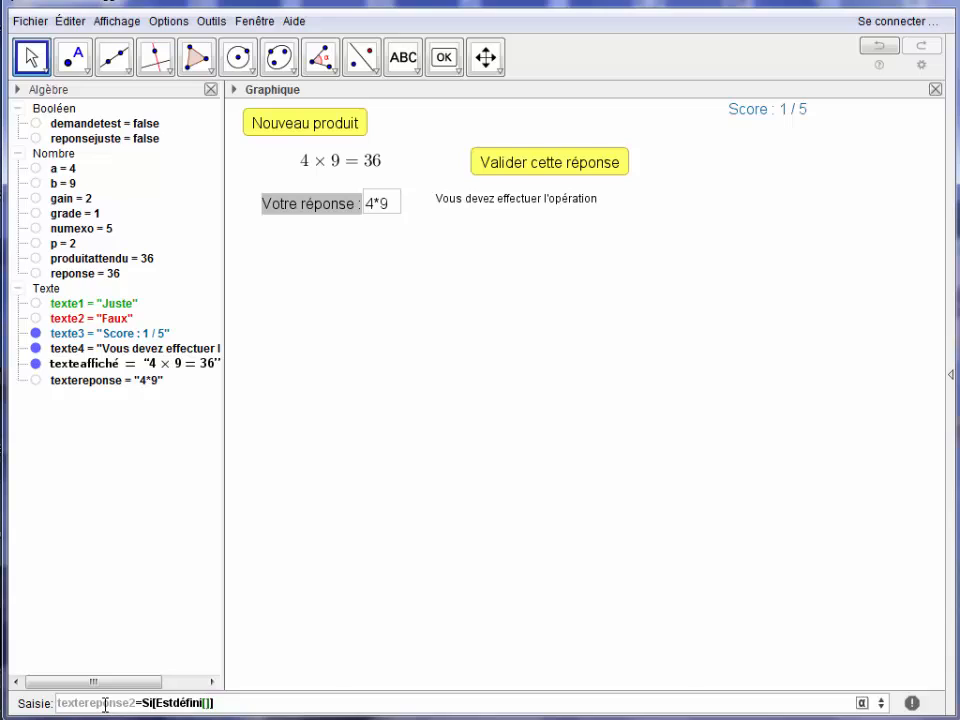
{"action": "type", "text": "p"}
{"action": "type", "text": ",\"\","}
{"action": "type", "text": "textereponse"}
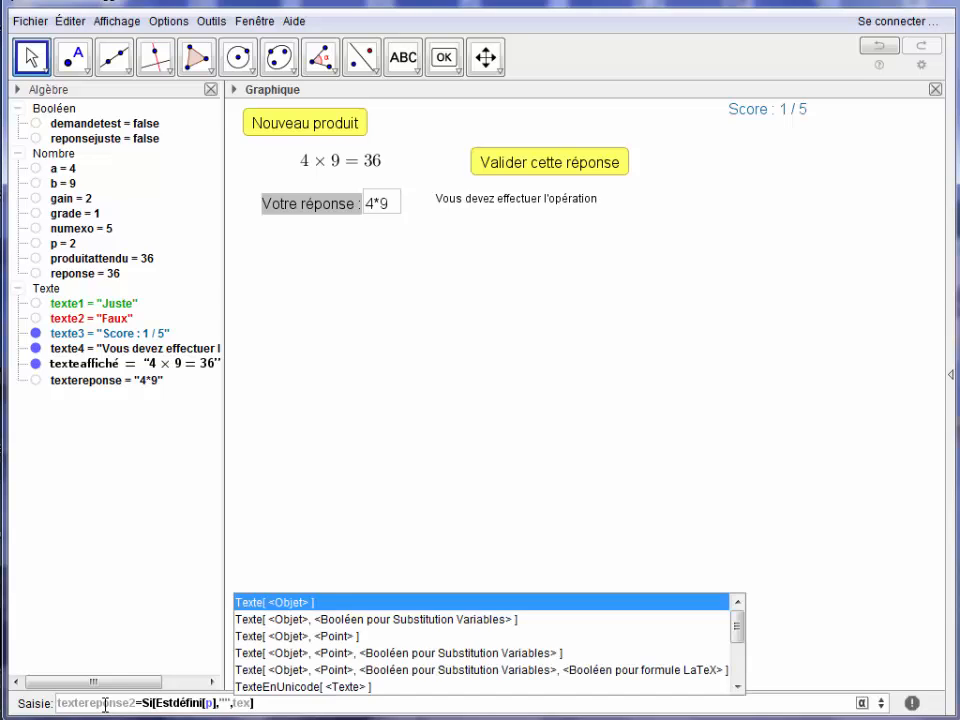
{"action": "key", "text": "Return"}
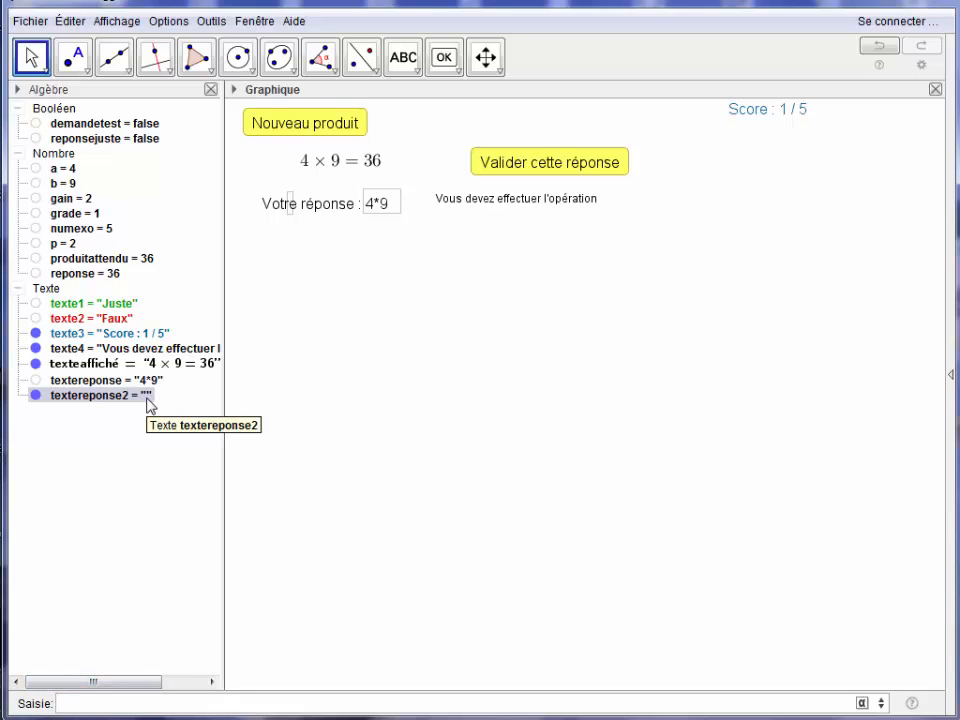
Generate a new product and enter 50 as the answer to test textereponse2.
{"action": "left_click", "coordinate": [292, 131]}
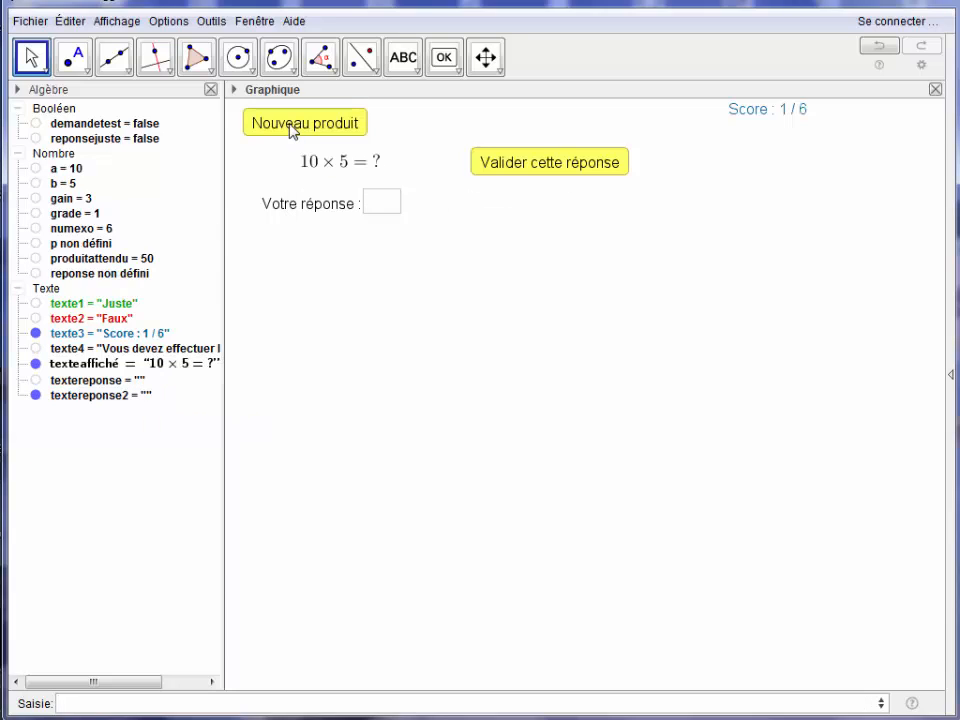
{"action": "left_click", "coordinate": [381, 213]}
{"action": "type", "text": "50"}
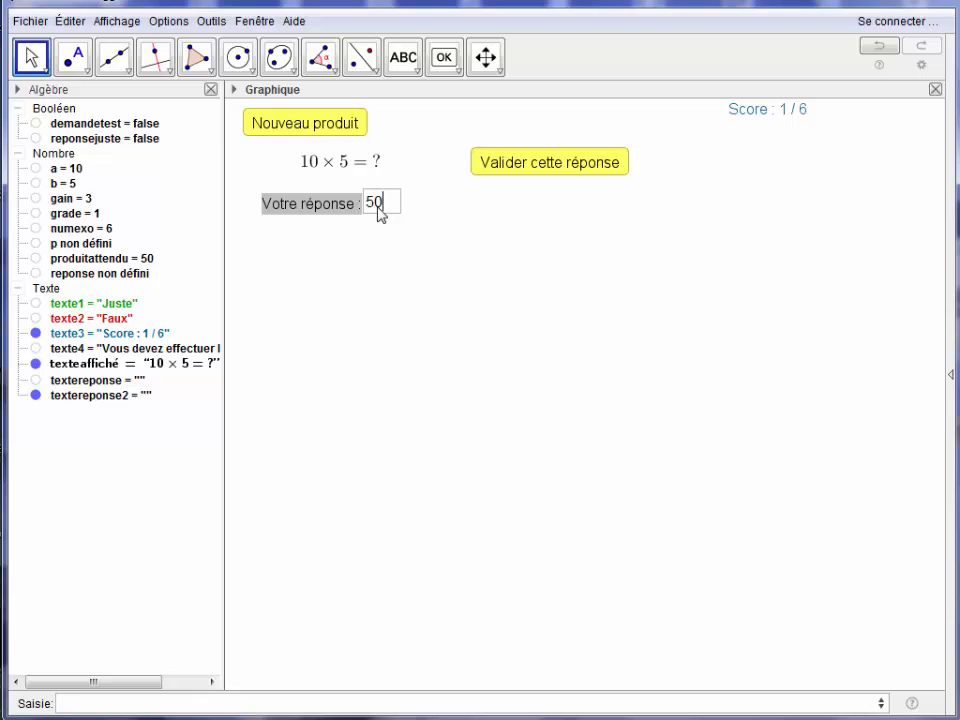
{"action": "key", "text": "Return"}
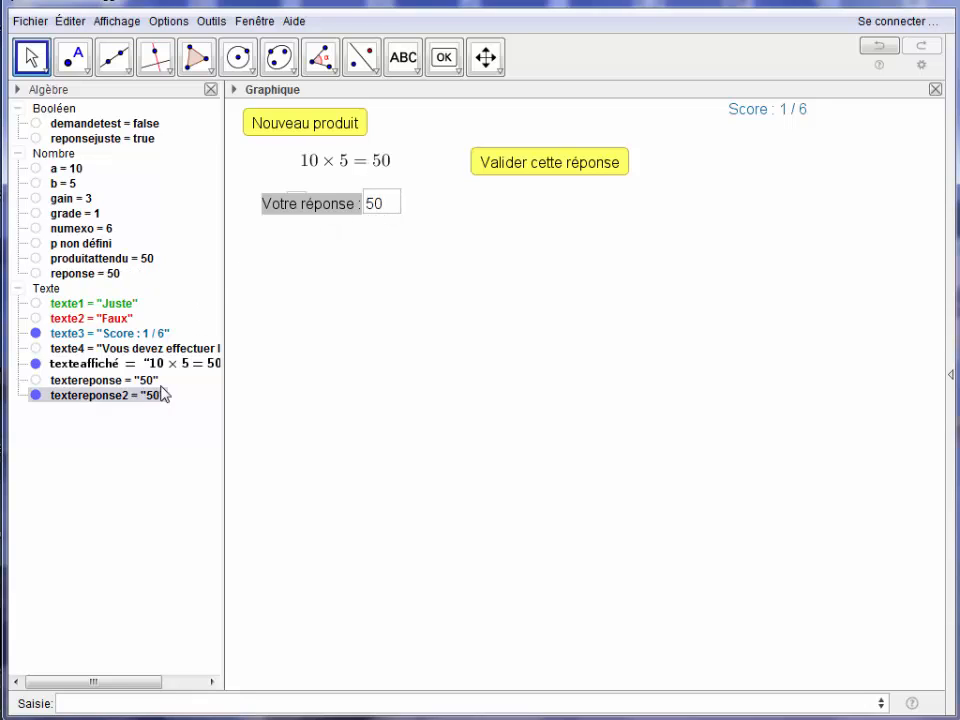
Edit the displayed equation texteaffiché, replacing the reponse object after the equals sign with textereponse2, and apply the change.
{"action": "left_click", "coordinate": [369, 168]}
{"action": "right_click", "coordinate": [369, 164]}
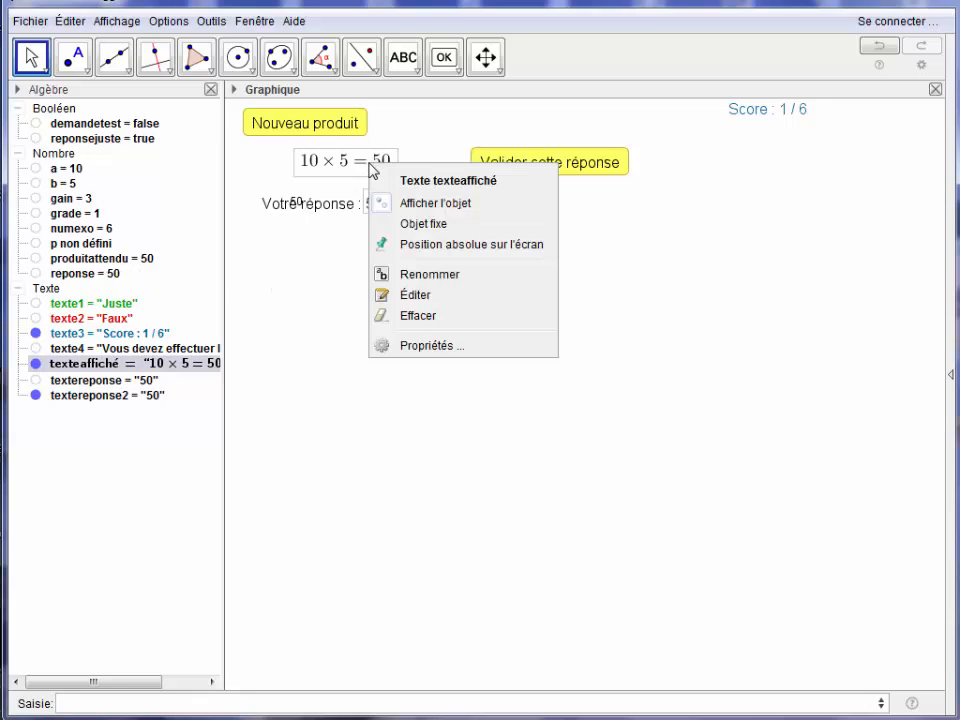
{"action": "left_click", "coordinate": [425, 347]}
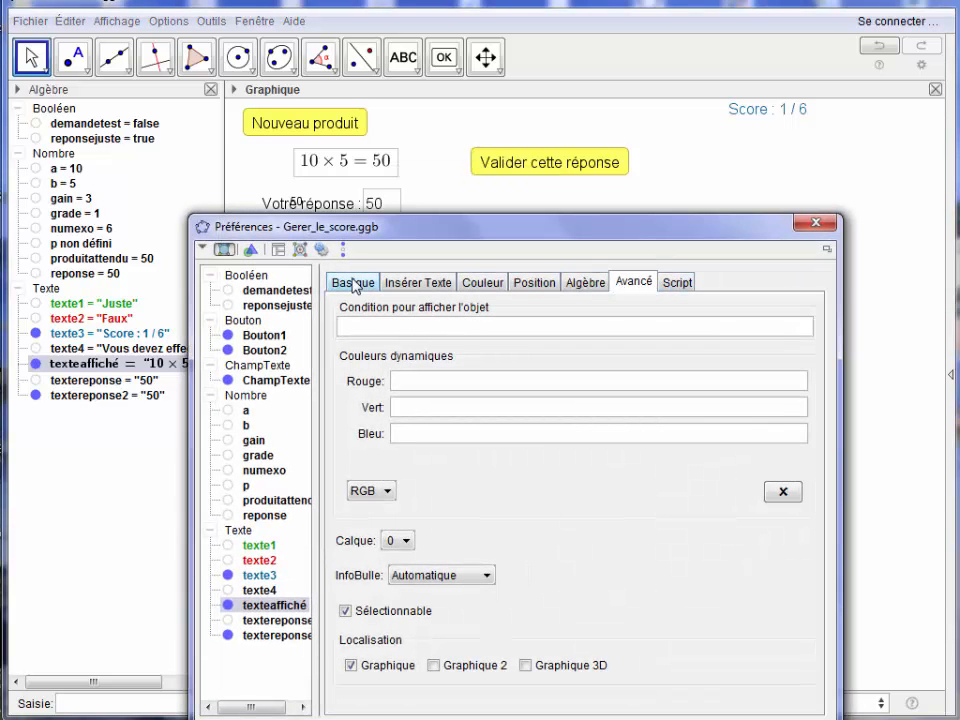
{"action": "left_click", "coordinate": [407, 284]}
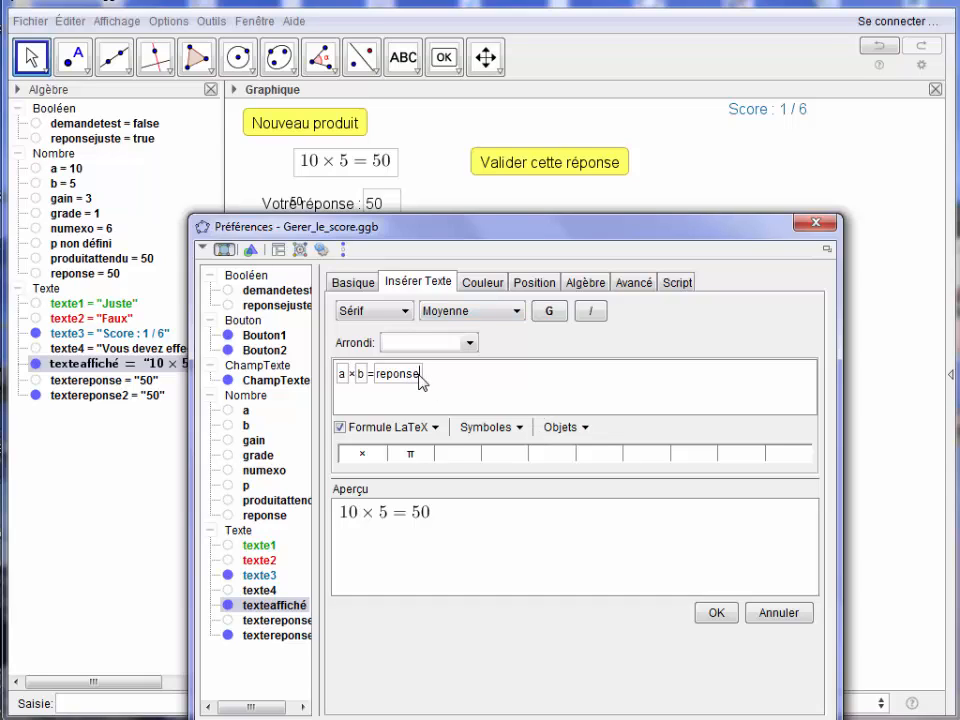
{"action": "left_click", "coordinate": [379, 378]}
{"action": "type", "text": "texte"}
{"action": "left_click", "coordinate": [716, 612]}
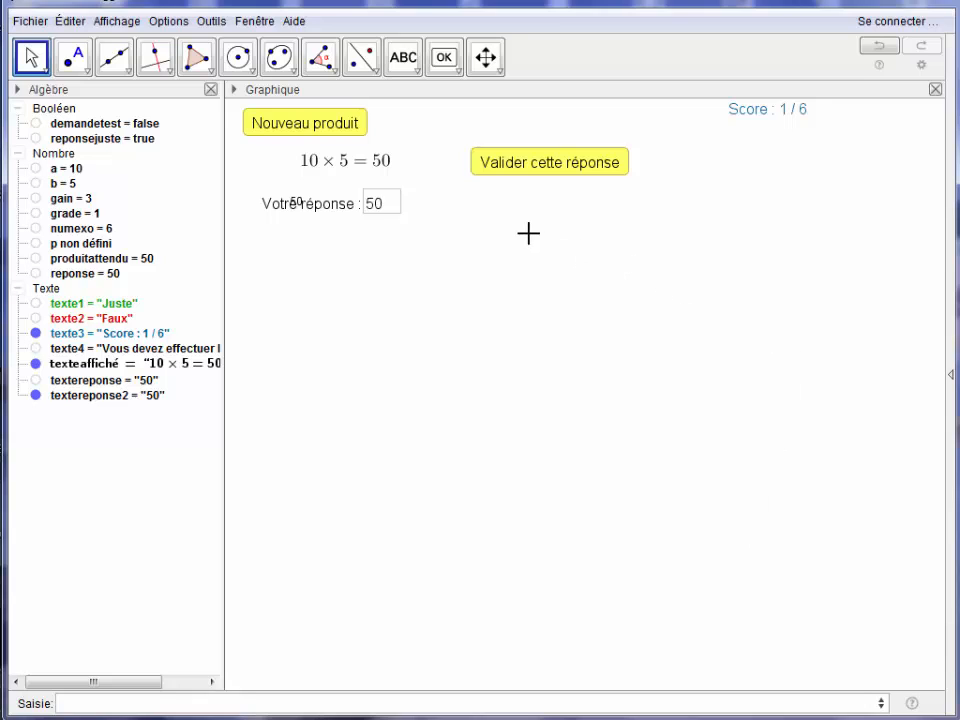
Generate a new product, enter 36 as the answer and validate it to test the revised equation text.
{"action": "left_click", "coordinate": [336, 124]}
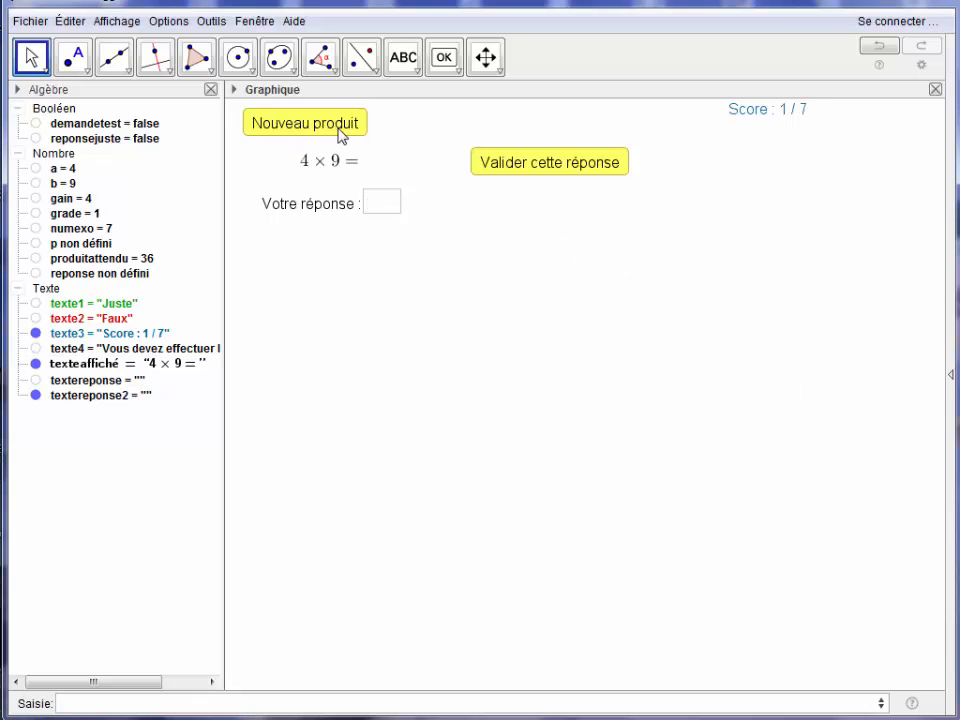
{"action": "left_click", "coordinate": [385, 205]}
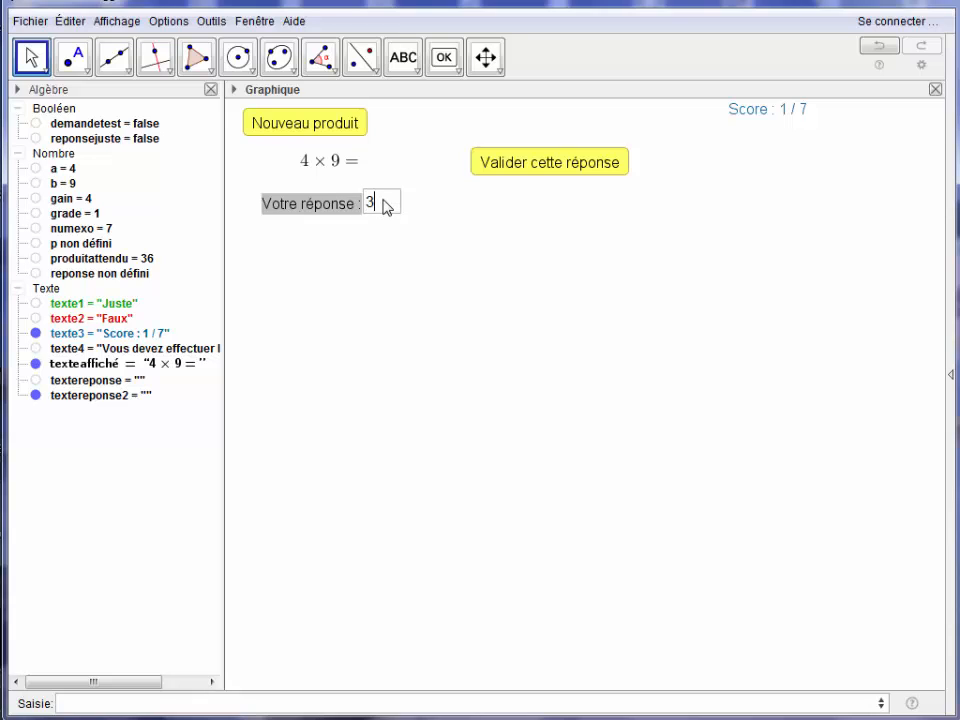
{"action": "key", "text": "Return"}
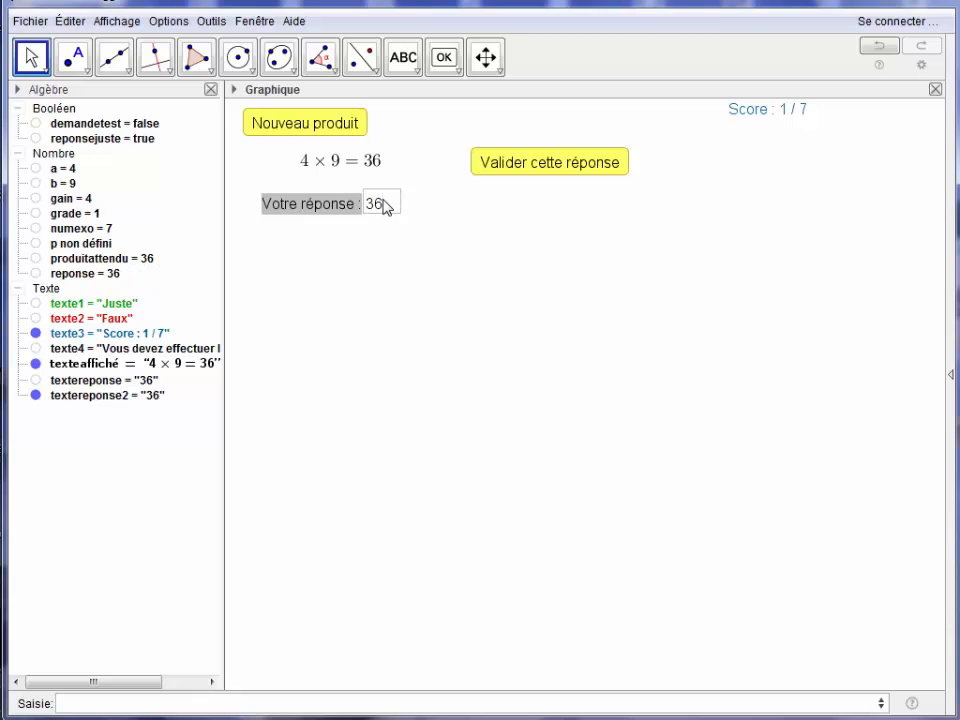
{"action": "left_click", "coordinate": [529, 173]}
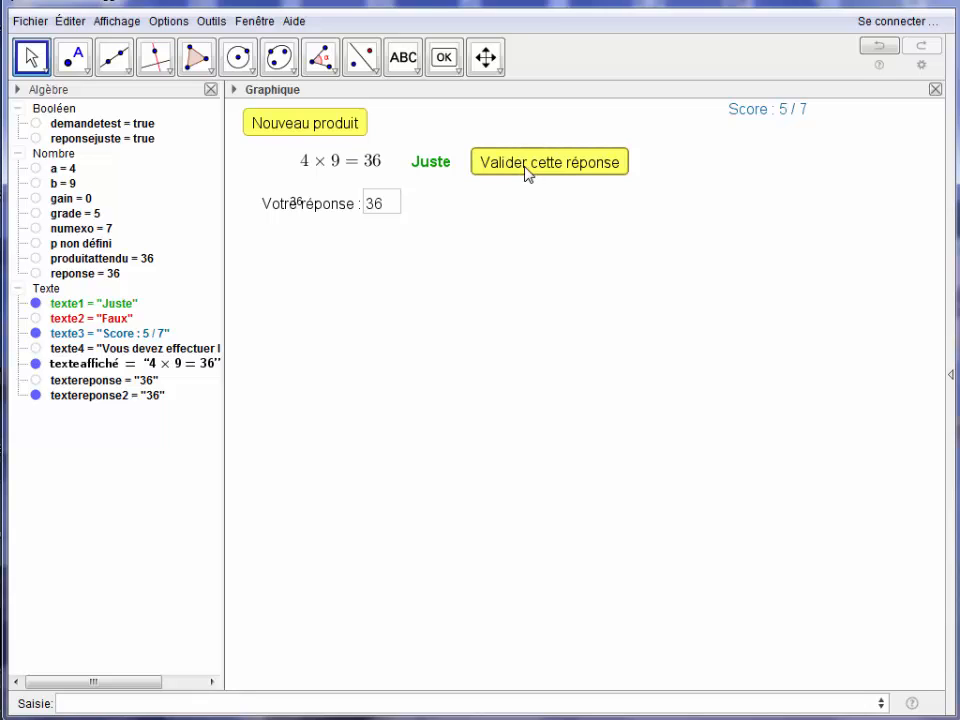
Test the equation text with the unevaluated answer 8*5 on a new product, and generate another product.
{"action": "left_click", "coordinate": [335, 132]}
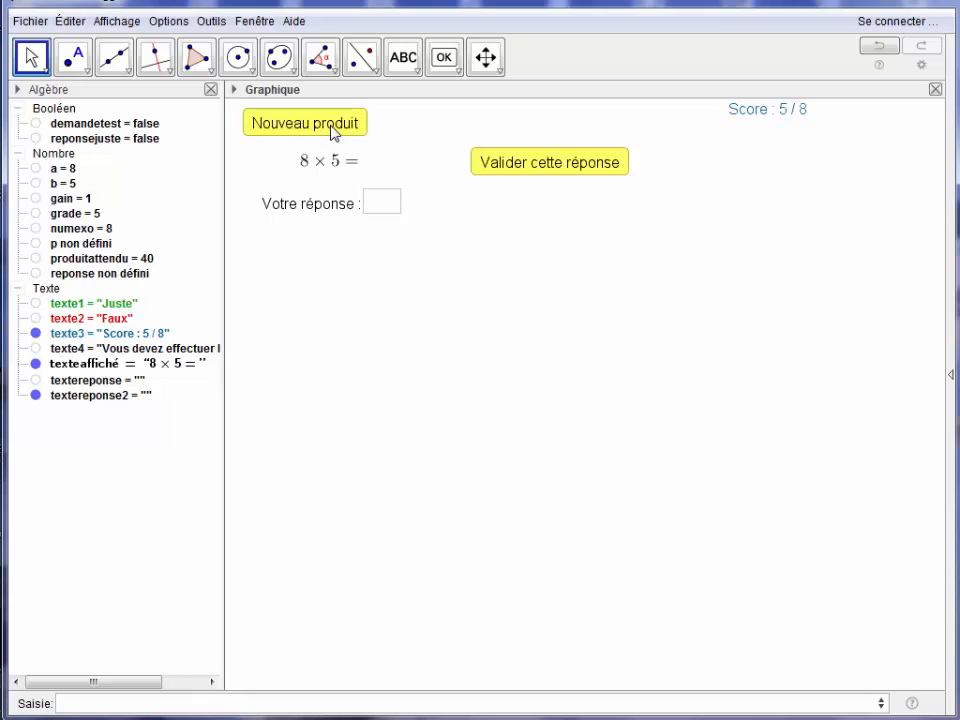
{"action": "left_click", "coordinate": [379, 207]}
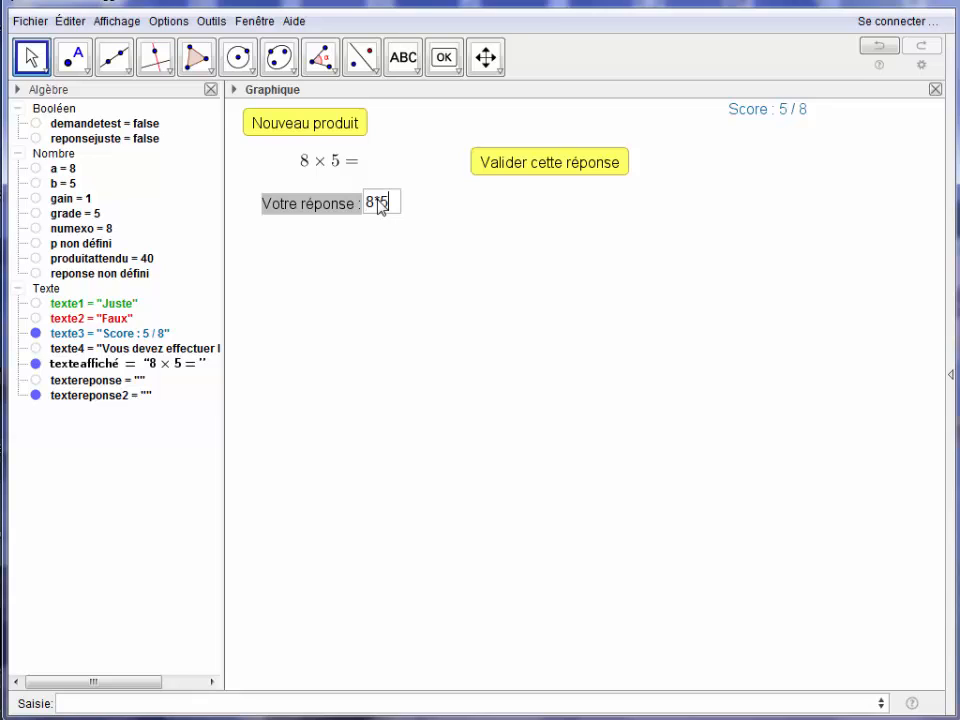
{"action": "key", "text": "Return"}
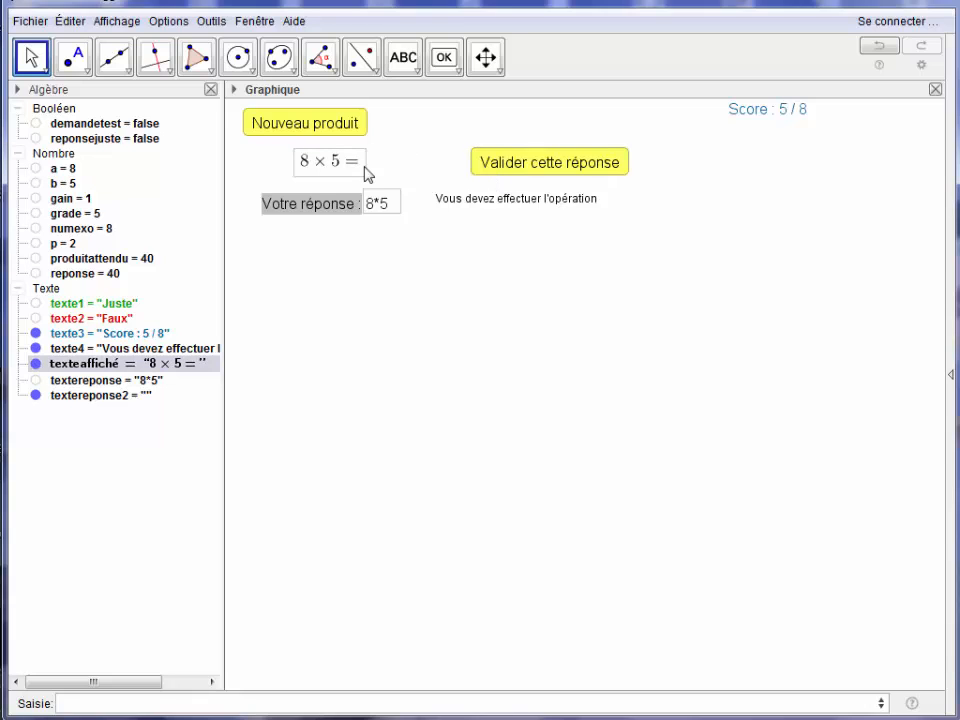
{"action": "left_click", "coordinate": [295, 124]}
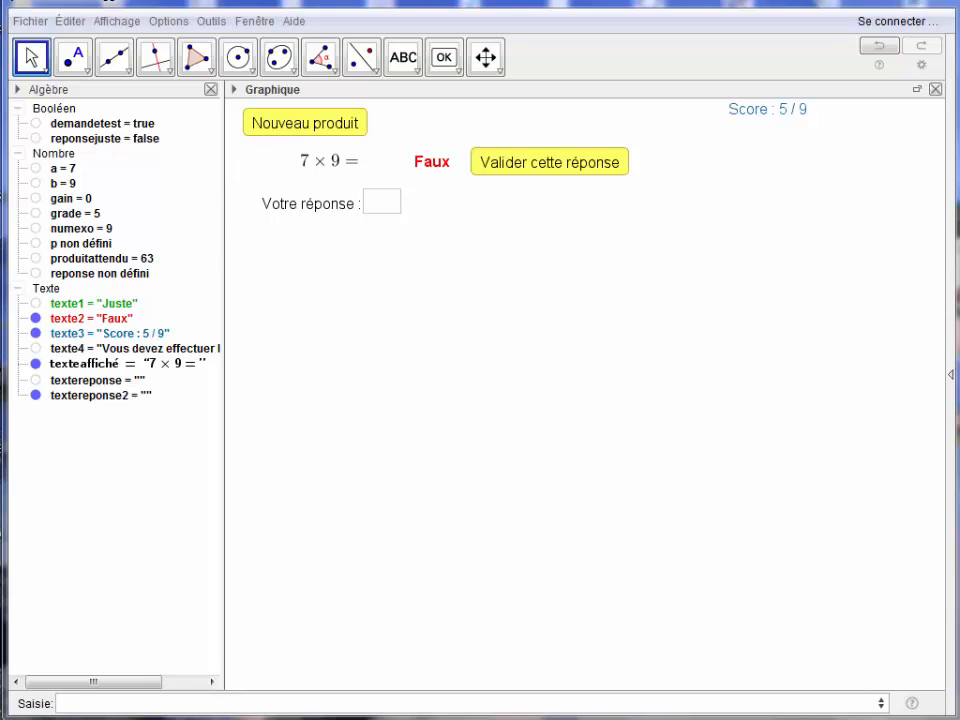
Define the number notemax with the value 10.
{"action": "left_click", "coordinate": [79, 705]}
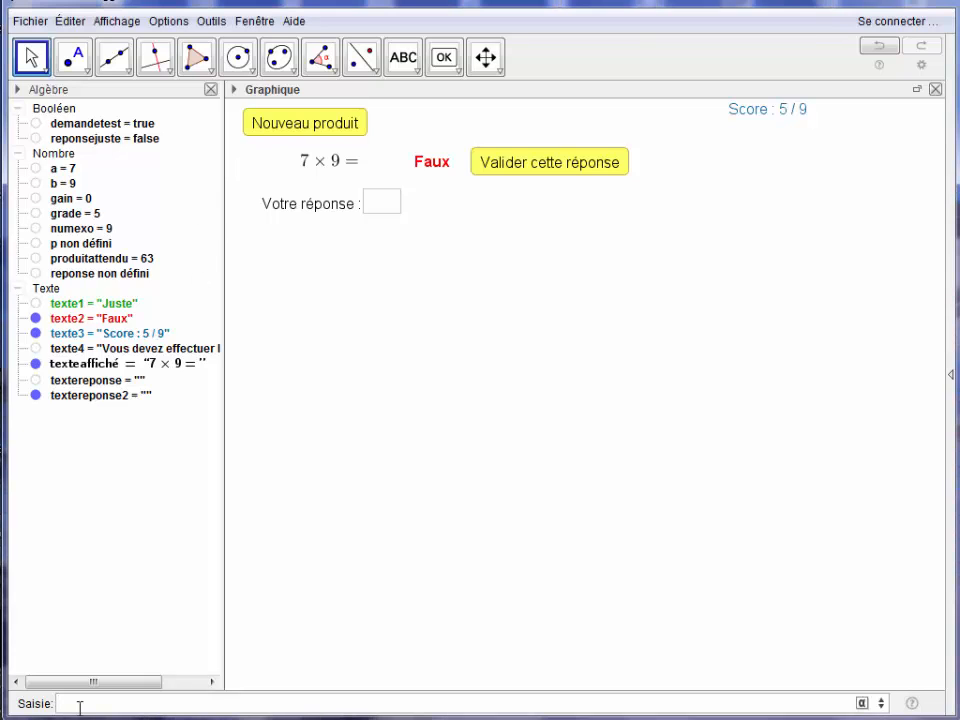
{"action": "type", "text": "notemax=10"}
{"action": "key", "text": "Return"}
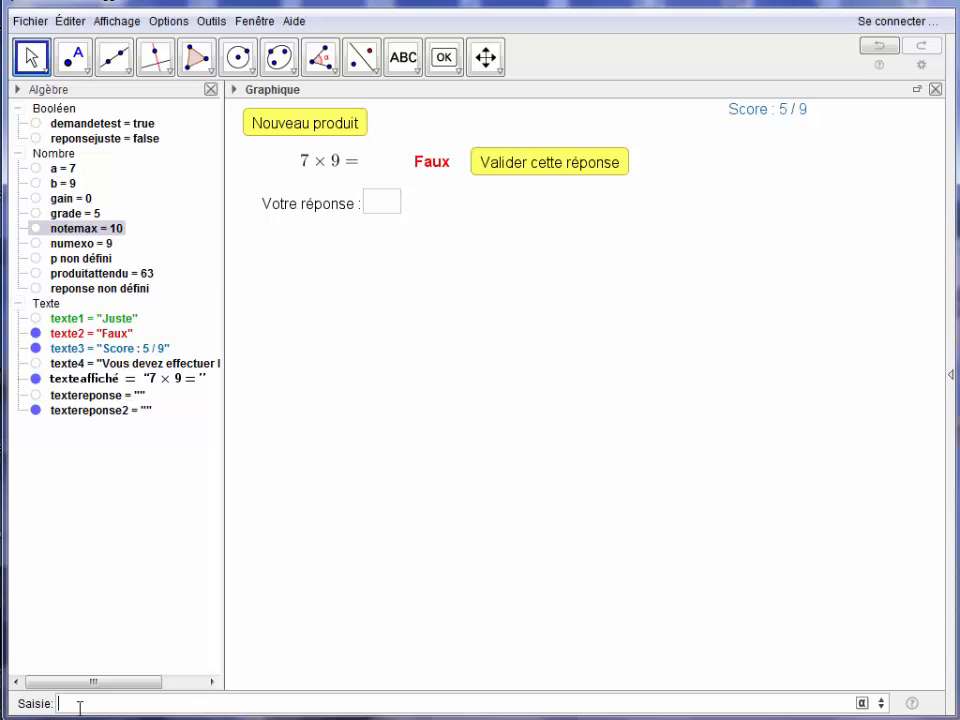
Set the display condition of the Nouveau produit button to numexo < notemax.
{"action": "right_click", "coordinate": [288, 134]}
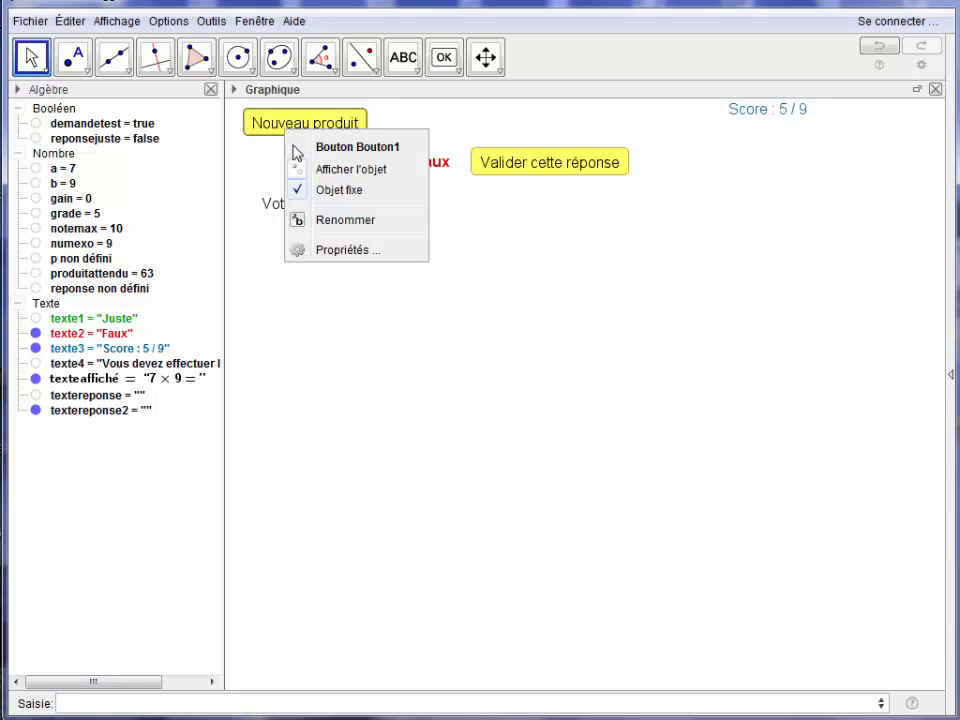
{"action": "left_click", "coordinate": [322, 250]}
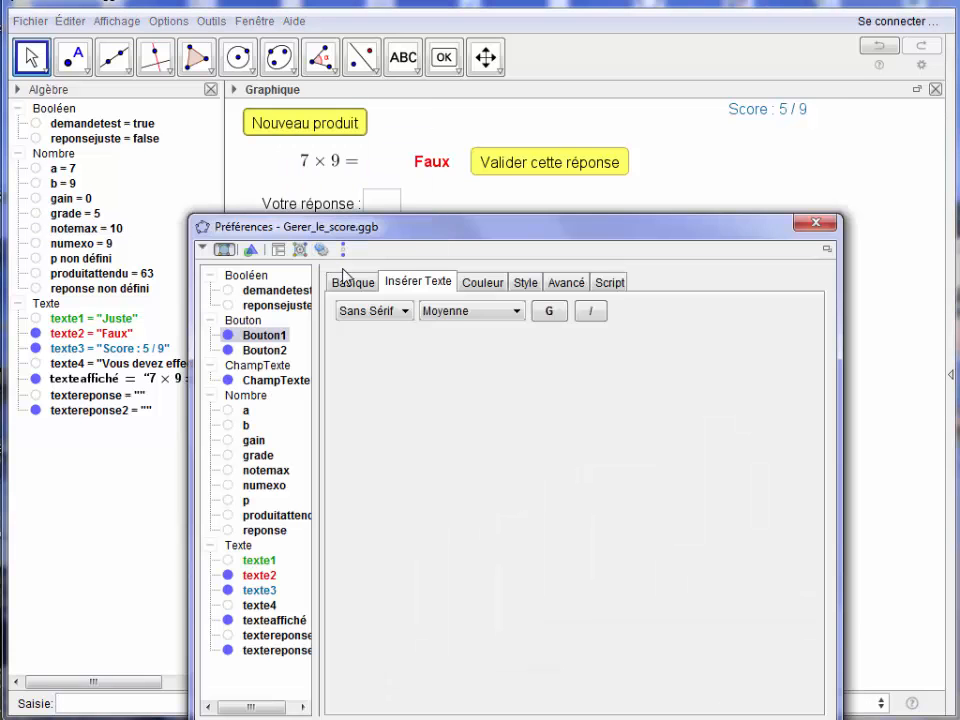
{"action": "left_click", "coordinate": [565, 282]}
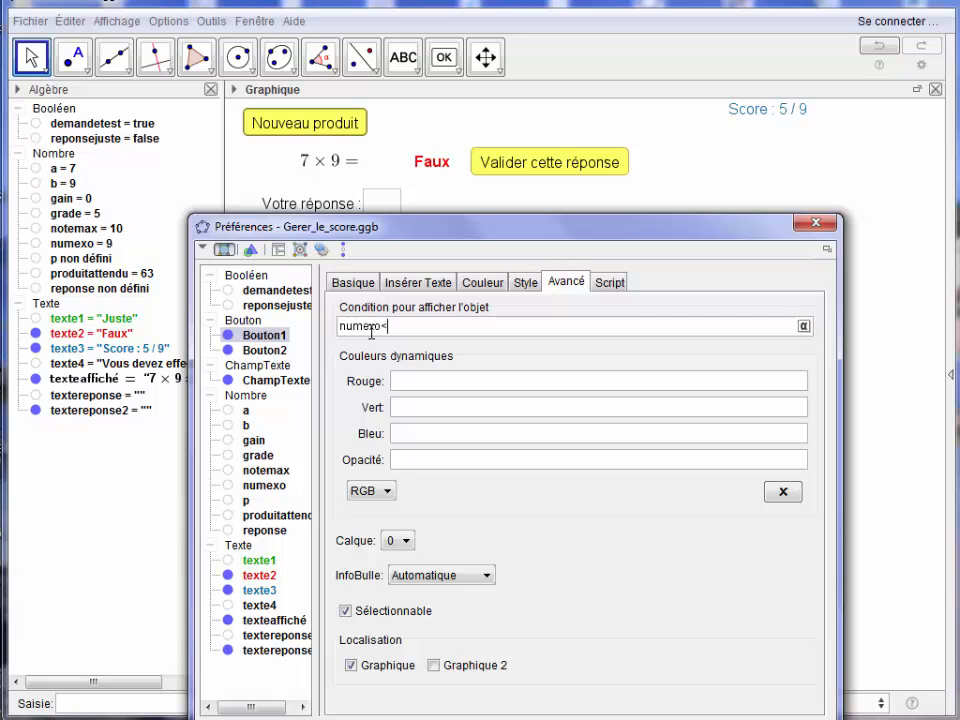
{"action": "type", "text": "<notemax"}
{"action": "key", "text": "Return"}
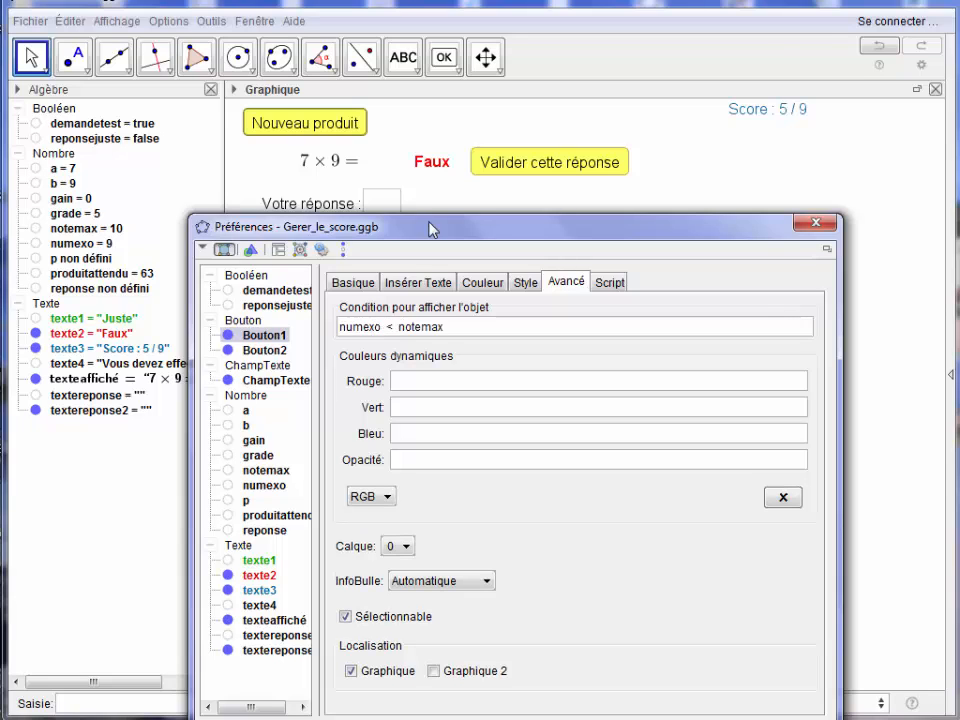
{"action": "left_click", "coordinate": [816, 222]}
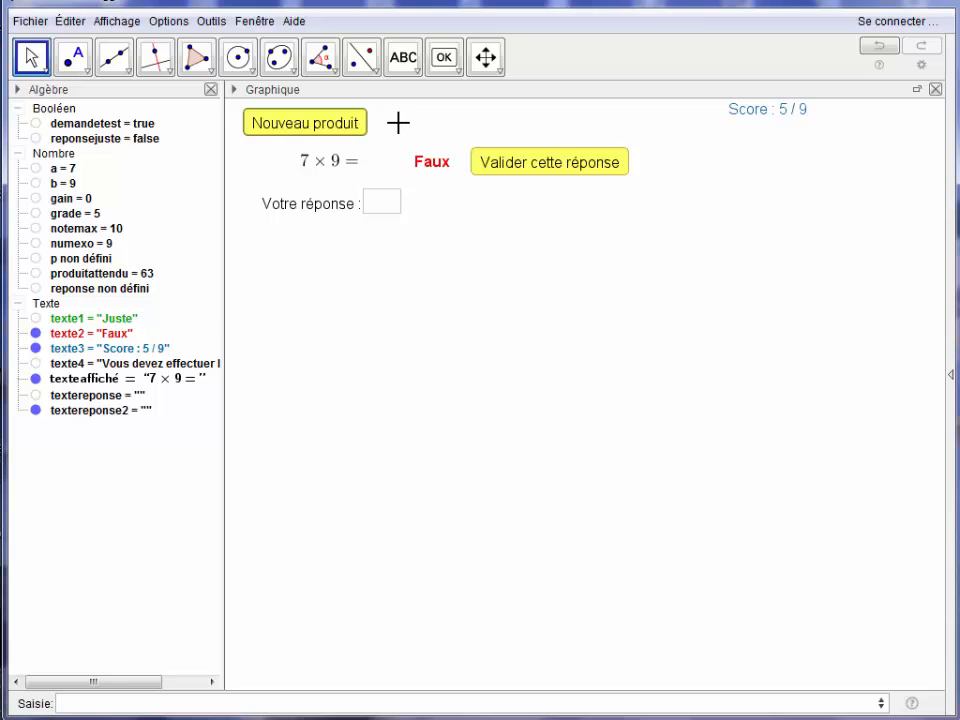
Insert the LaTeX text "\text{Une fois terminé cet exercice cliquez sur } \ovalbox{\text{Envoyer et terminer}}" and position it below the answer field.
{"action": "left_click", "coordinate": [405, 68]}
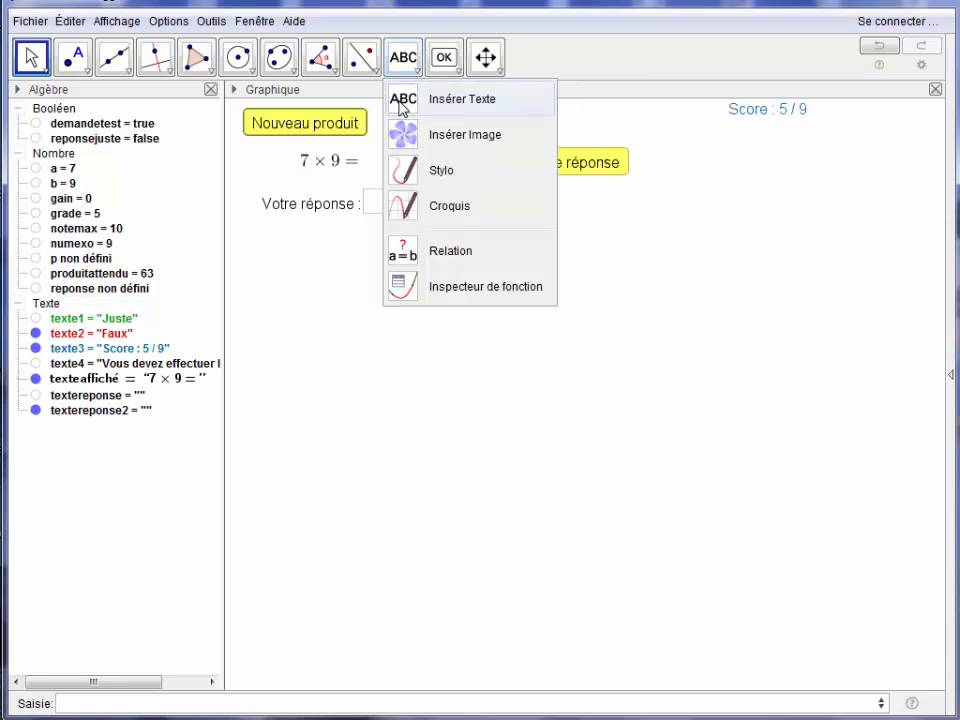
{"action": "left_click", "coordinate": [401, 99]}
{"action": "left_click", "coordinate": [272, 253]}
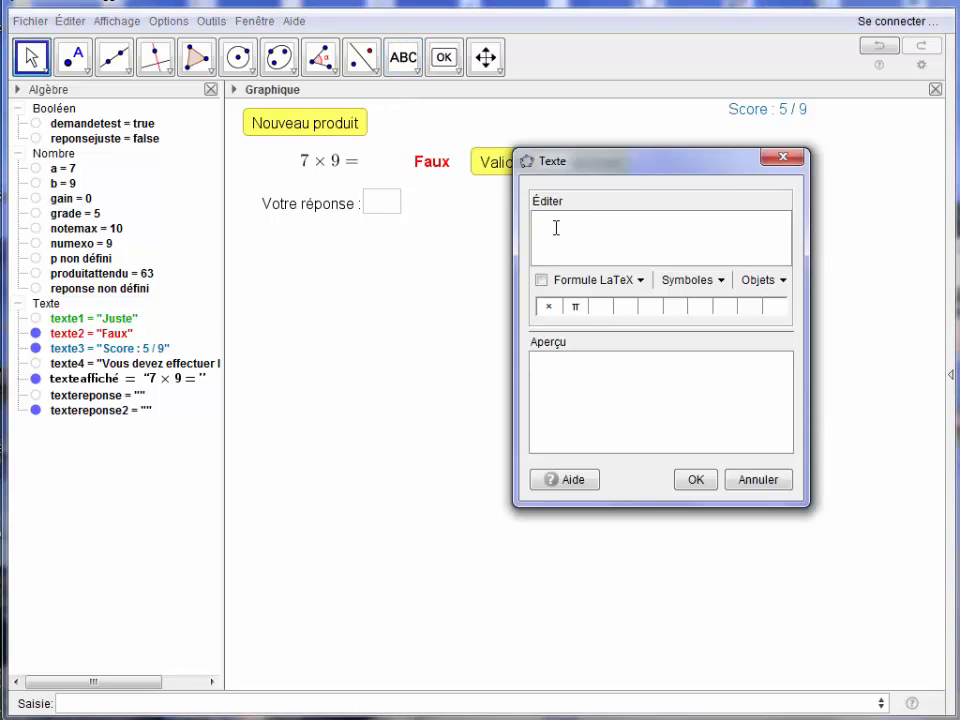
{"action": "type", "text": "ext{Une fois terminé cet"}
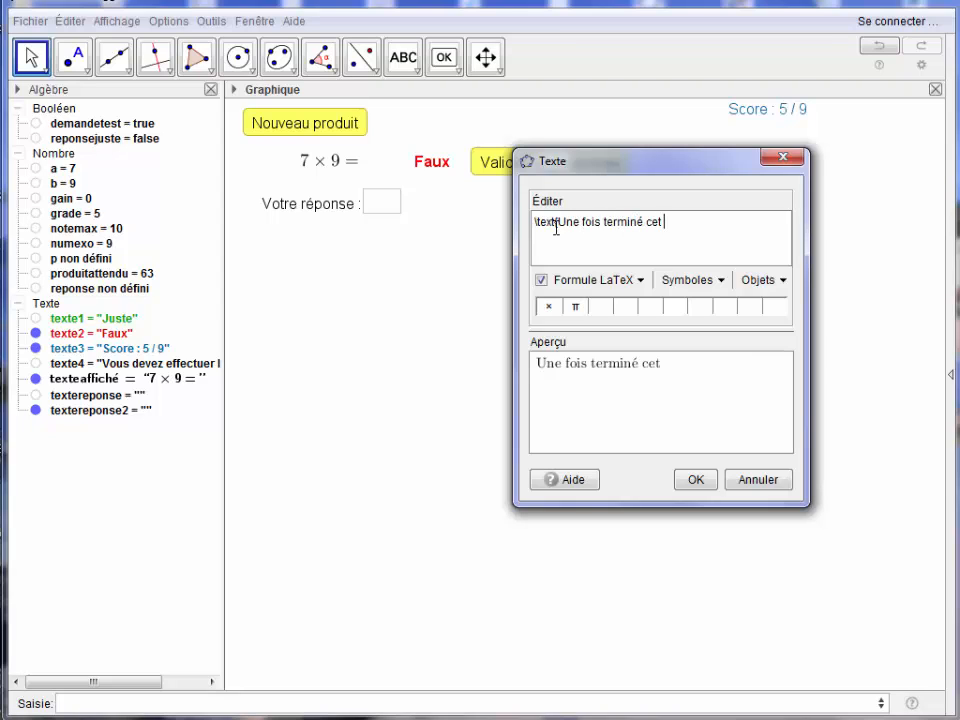
{"action": "type", "text": " exercice cliquez sur "}
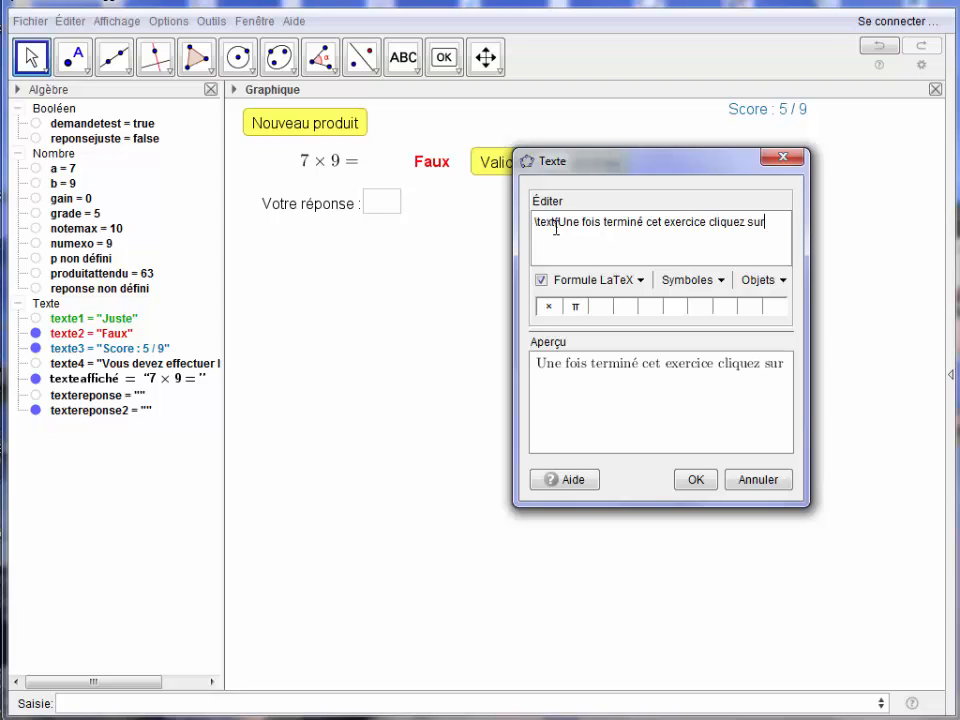
{"action": "type", "text": "} \\"}
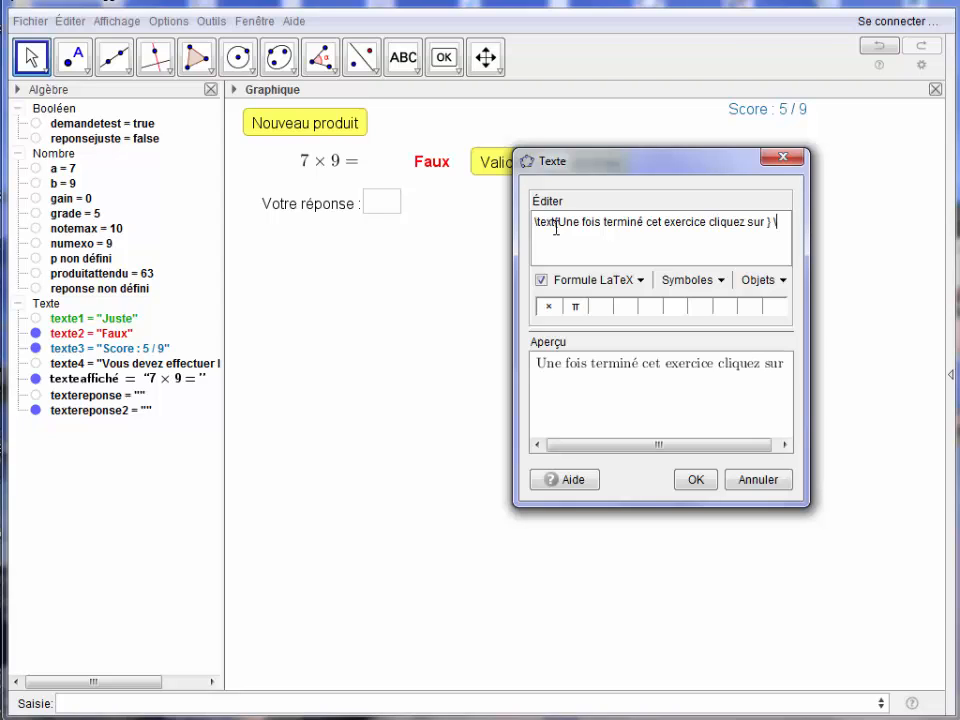
{"action": "type", "text": "oval"}
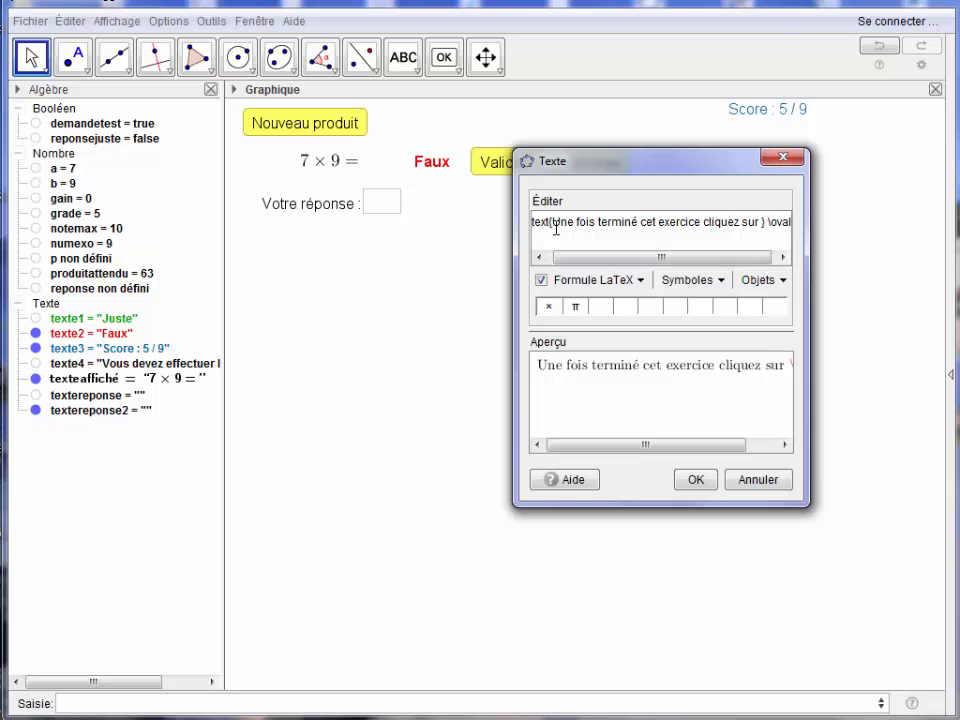
{"action": "type", "text": "box{\\text"}
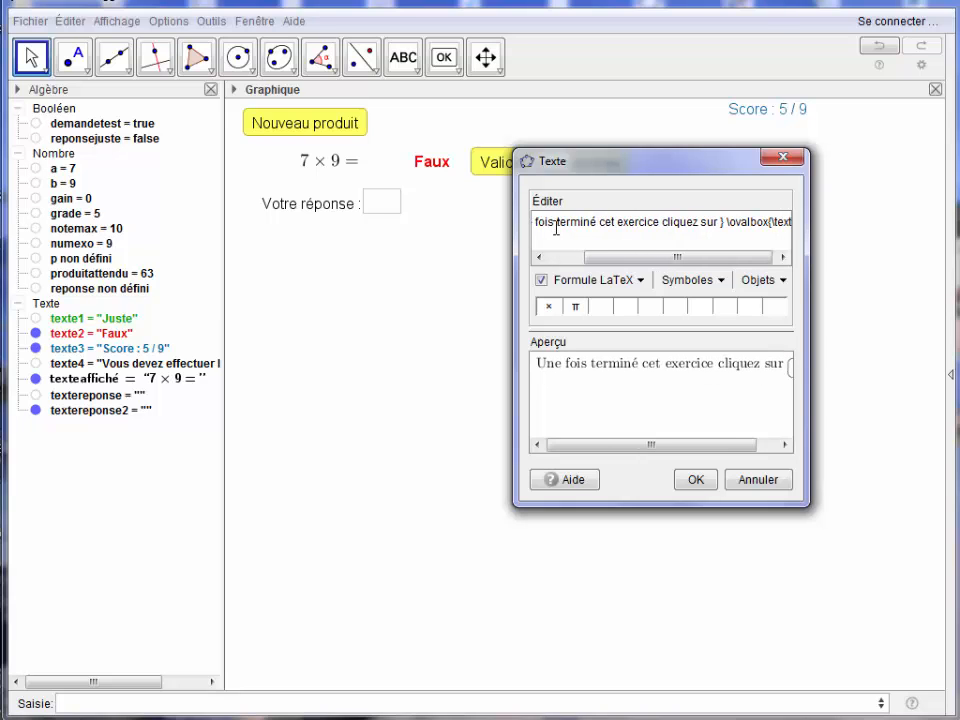
{"action": "type", "text": "{Envoyer et te"}
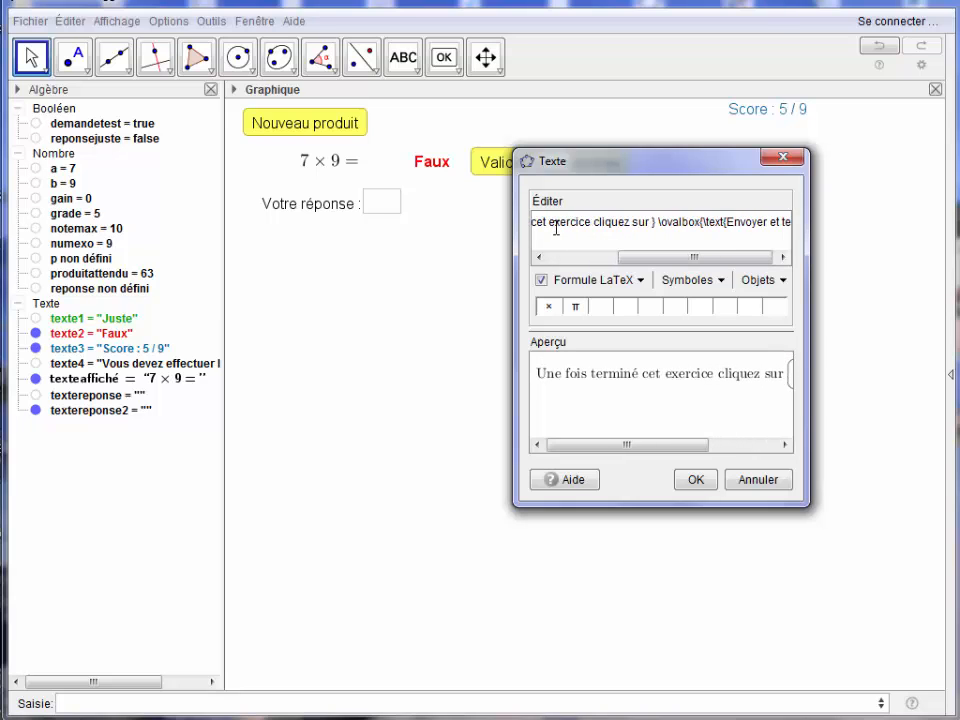
{"action": "type", "text": "rminer}}"}
{"action": "key", "text": "Return"}
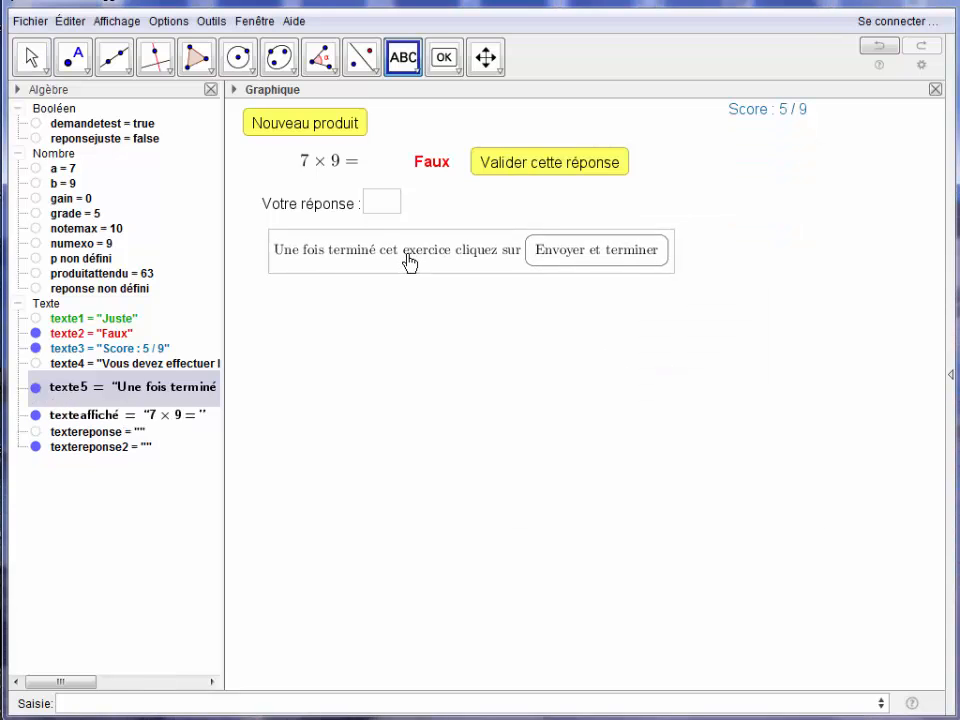
{"action": "left_click_drag", "start_coordinate": [409, 262], "coordinate": [396, 268]}
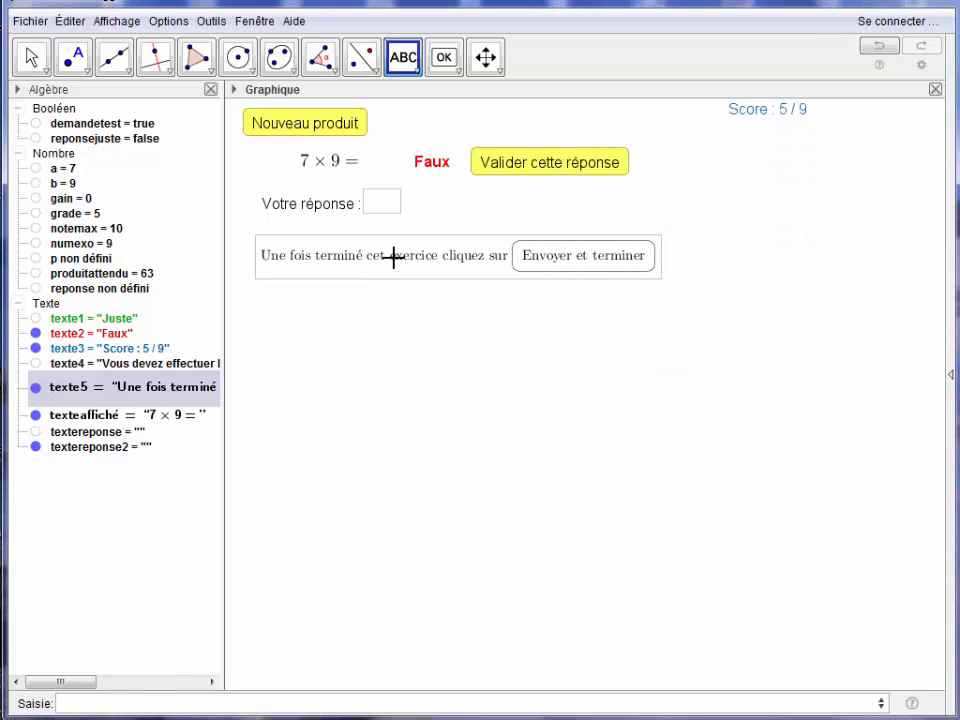
Set the display condition of the "Une fois terminé cet exercice" text to numexo ≥ notemax.
{"action": "right_click", "coordinate": [394, 258]}
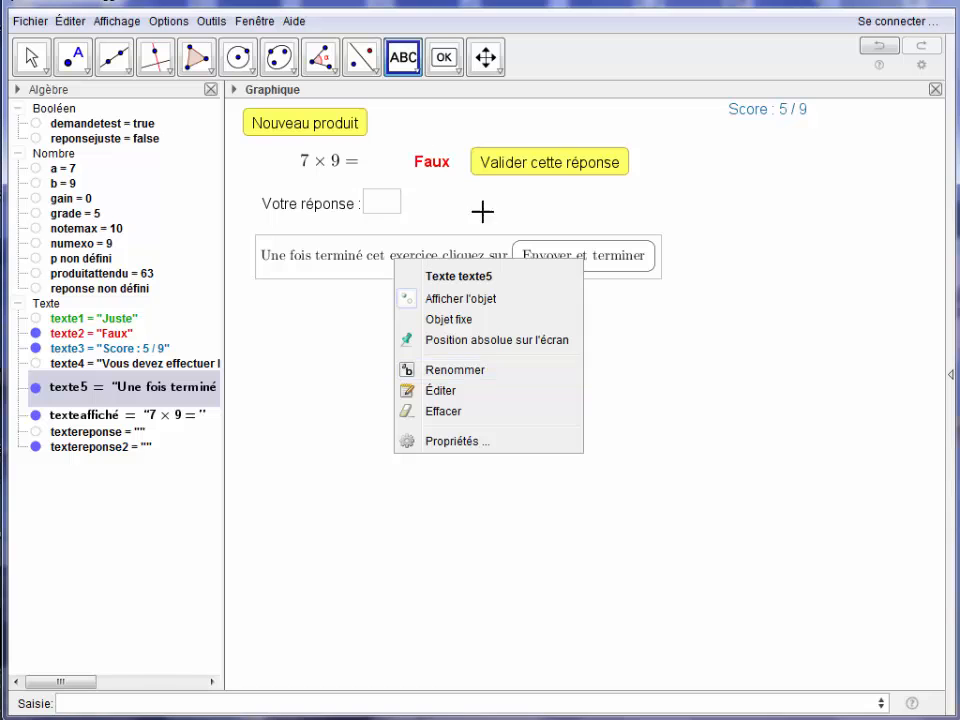
{"action": "left_click", "coordinate": [457, 441]}
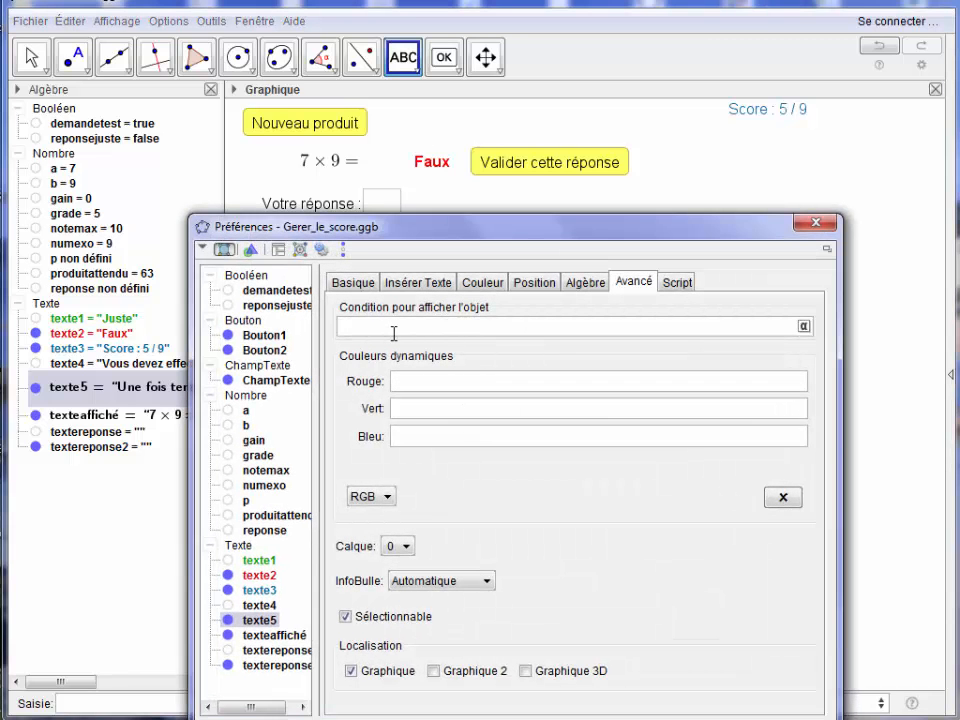
{"action": "left_click", "coordinate": [394, 333]}
{"action": "type", "text": "numexo"}
{"action": "left_click", "coordinate": [804, 325]}
{"action": "left_click", "coordinate": [660, 250]}
{"action": "type", "text": "notemax"}
{"action": "key", "text": "Return"}
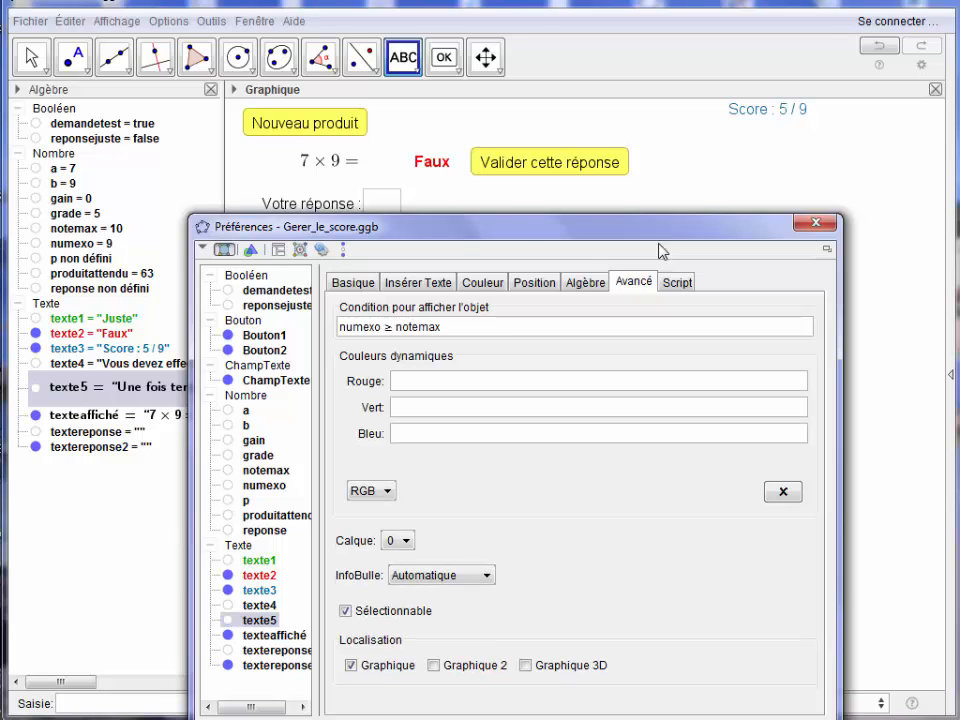
{"action": "left_click", "coordinate": [808, 227]}
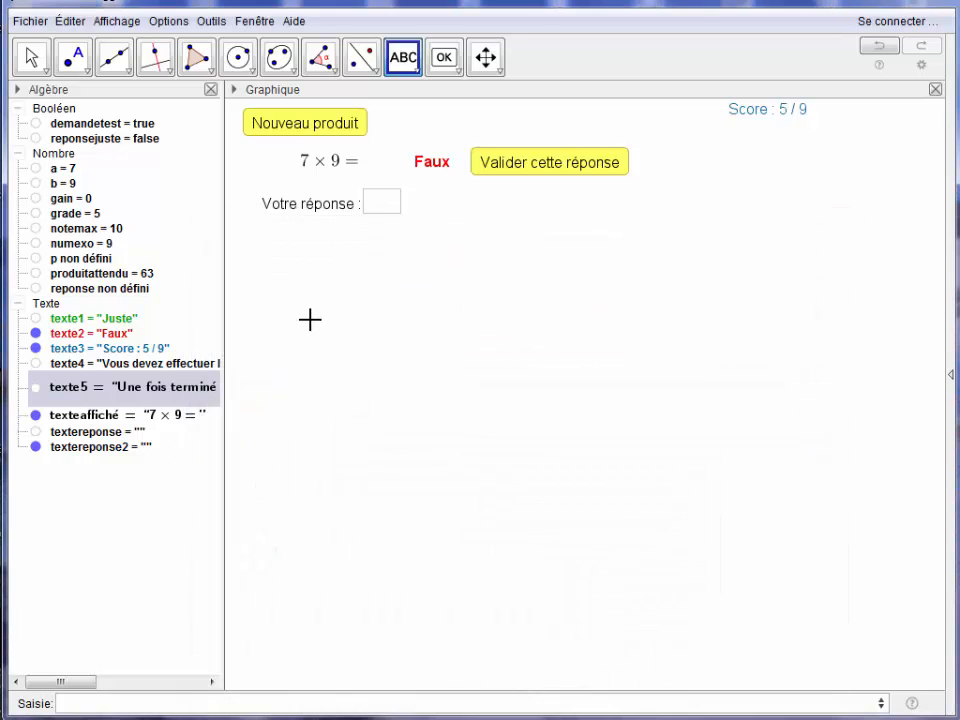